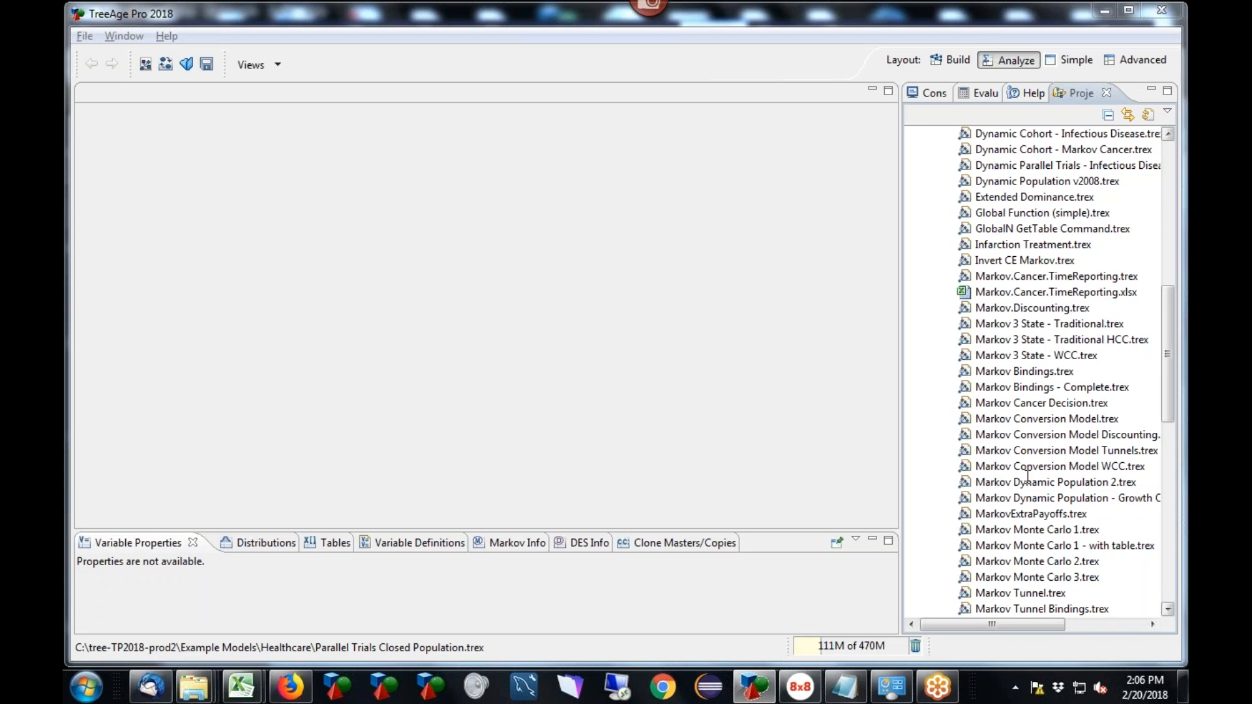
# Open the model MicrosimulationCancerModel - Distributions.trex and display its Debugging/Calculation Trace Console preferences
pyautogui.moveTo(1168, 364)
pyautogui.mouseDown()
pyautogui.moveTo(1177, 276)
pyautogui.moveTo(1174, 407)
pyautogui.mouseUp()
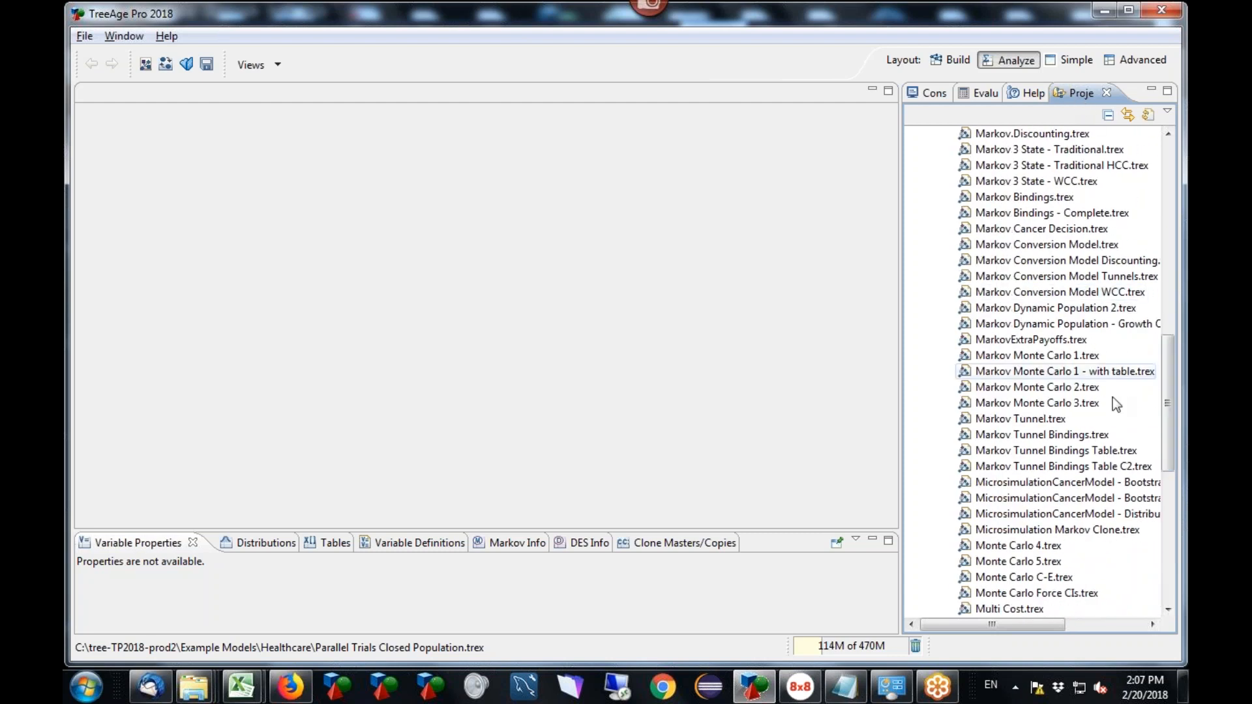
pyautogui.doubleClick(1067, 514)
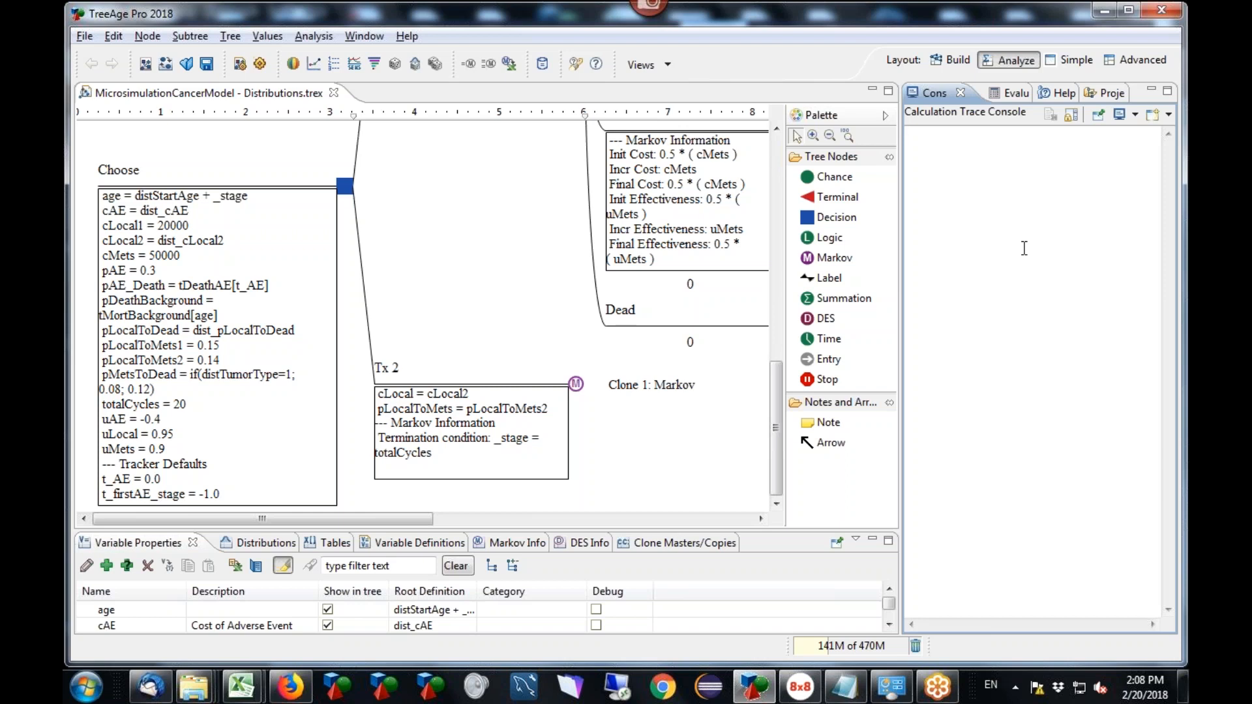
pyautogui.press('F11')
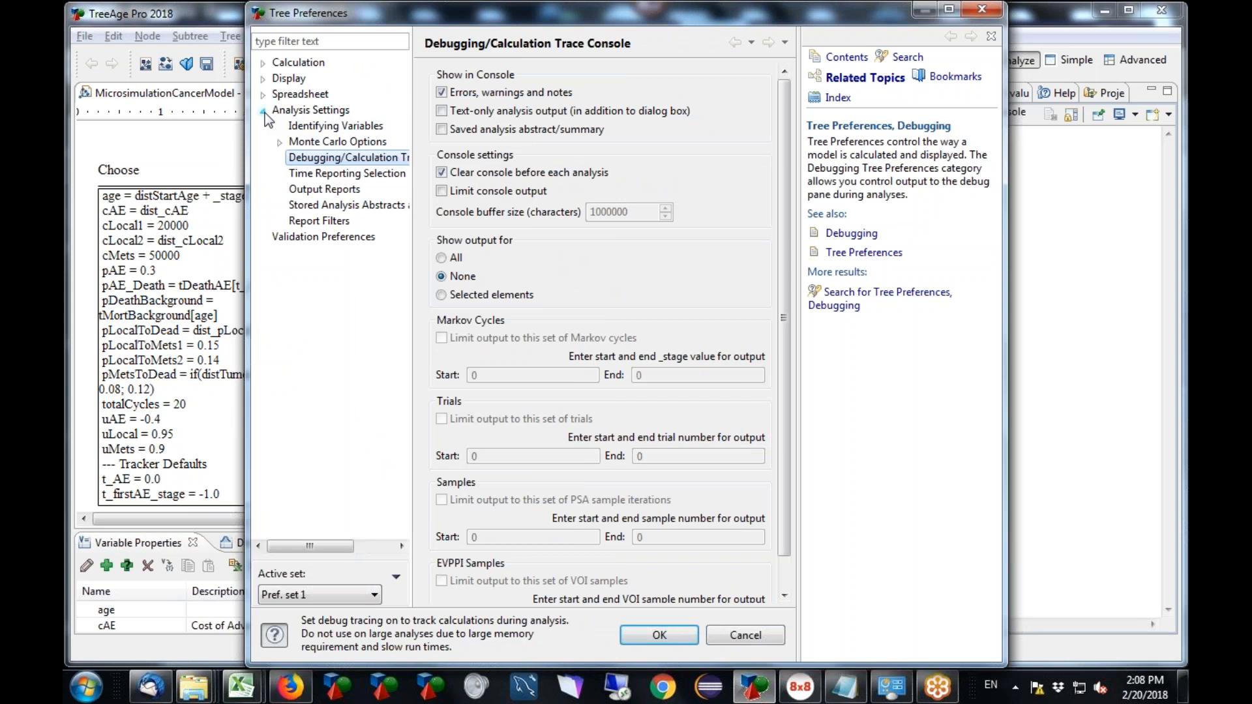
pyautogui.click(263, 62)
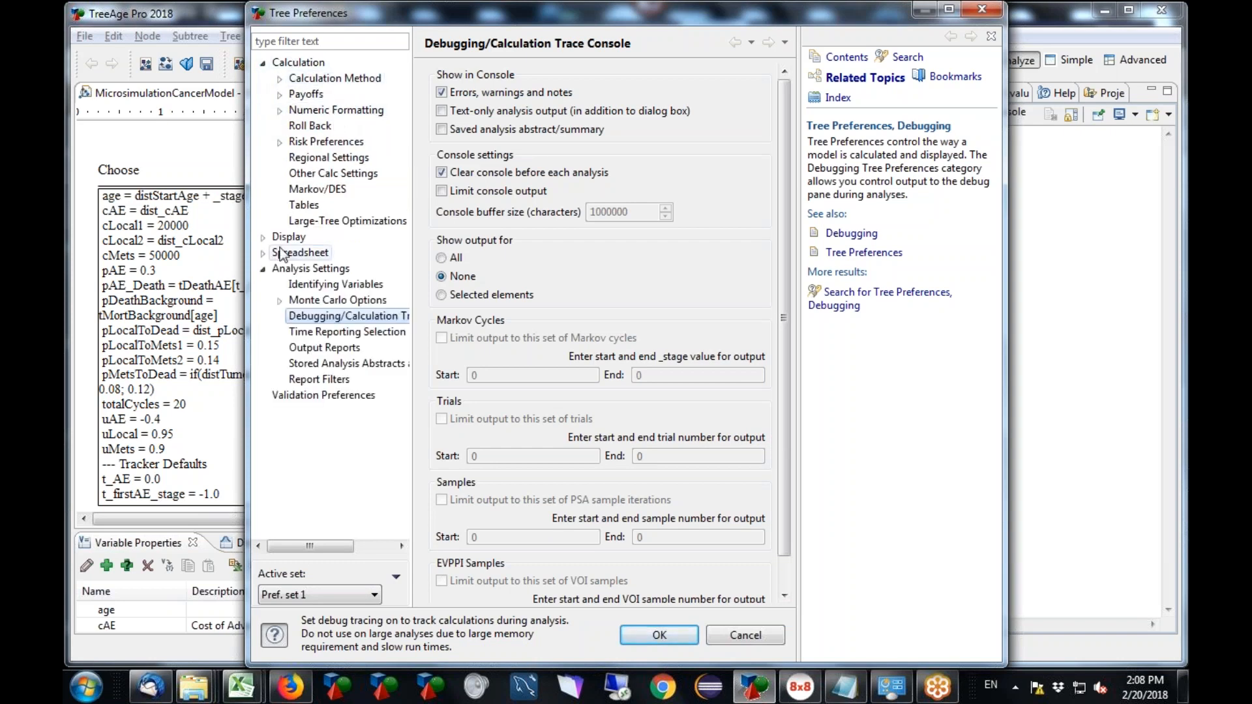
pyautogui.click(263, 62)
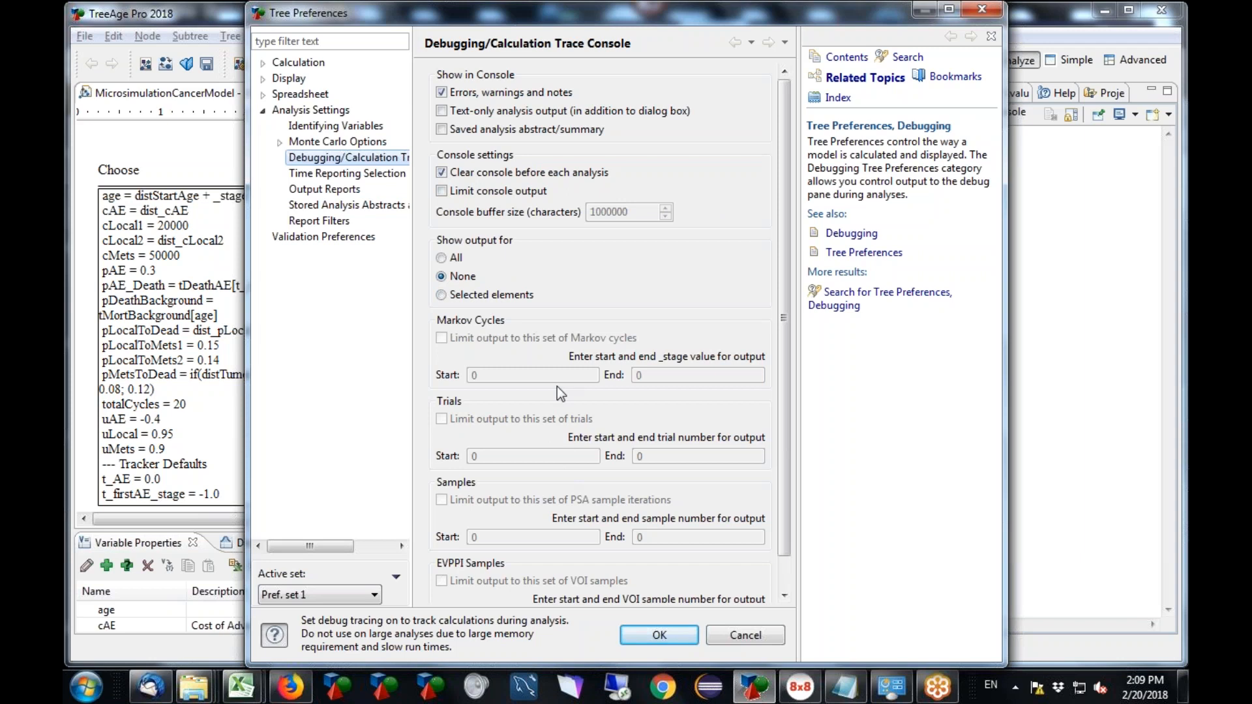
# Set the calculation trace to show output for All elements and apply the tree preferences
pyautogui.click(443, 257)
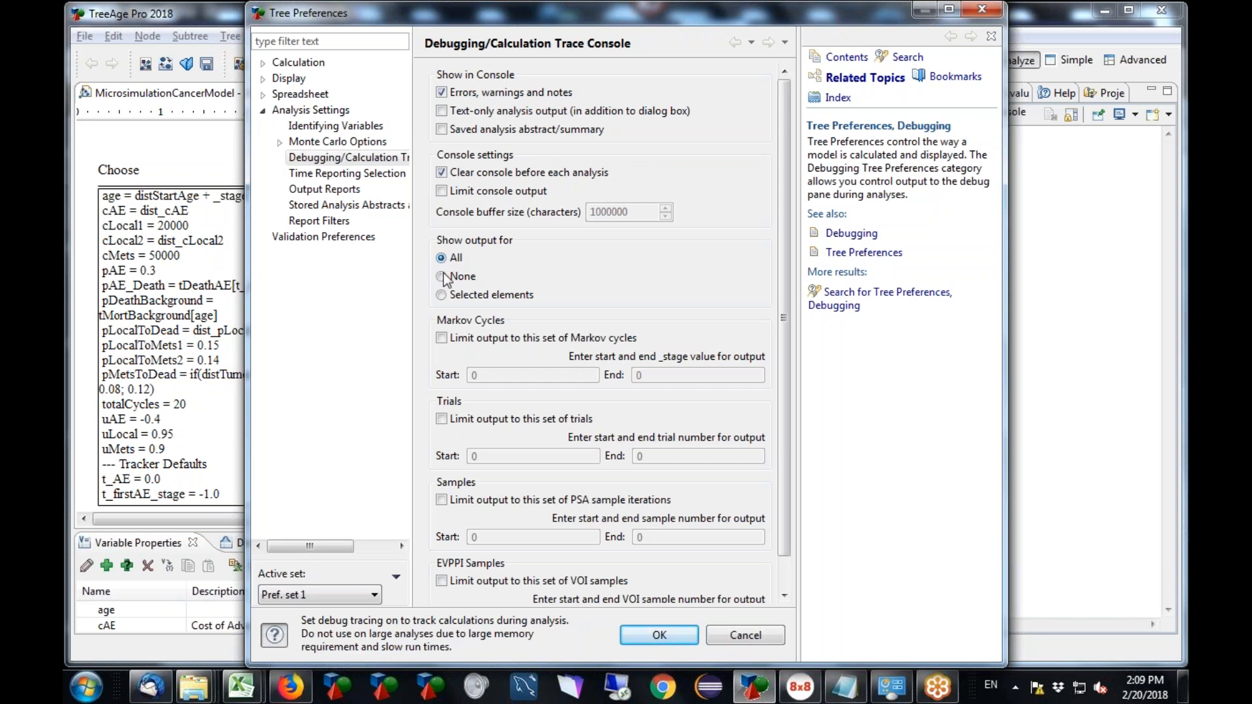
pyautogui.click(442, 277)
pyautogui.click(442, 295)
pyautogui.click(443, 260)
pyautogui.click(667, 637)
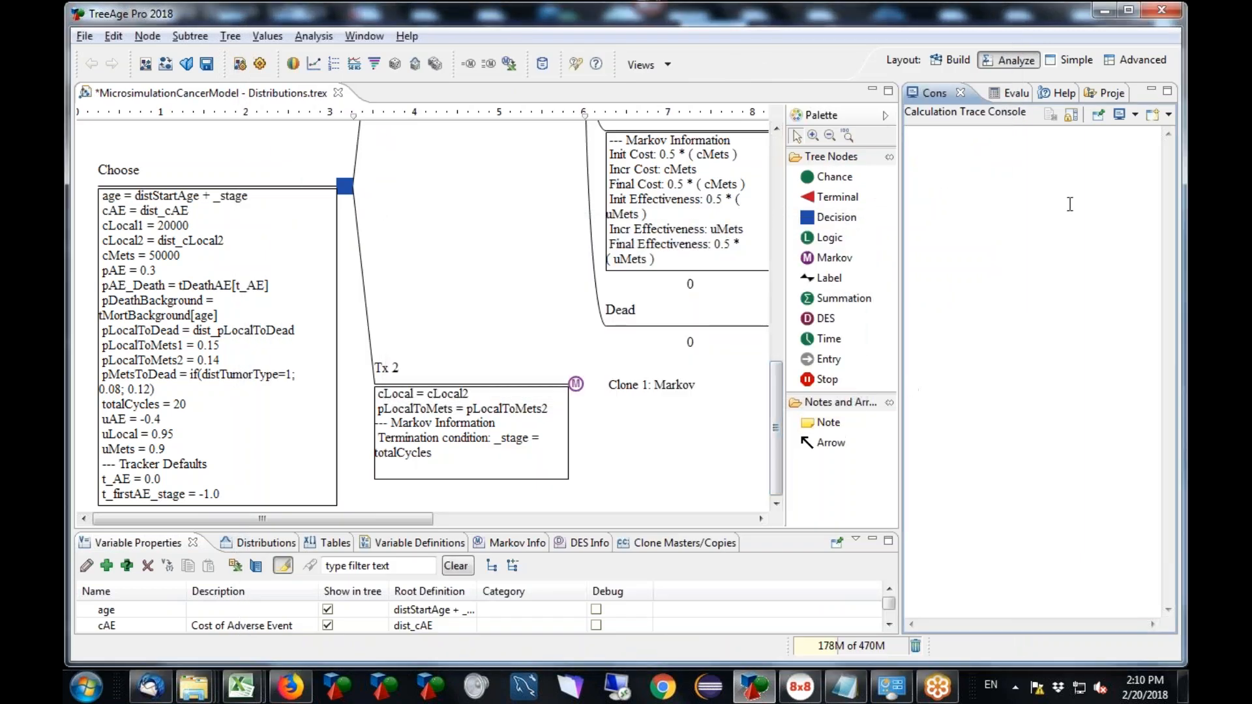
# Minimize the trace console to examine the tree's Metastases and Dead branches, and restore the console
pyautogui.click(1150, 93)
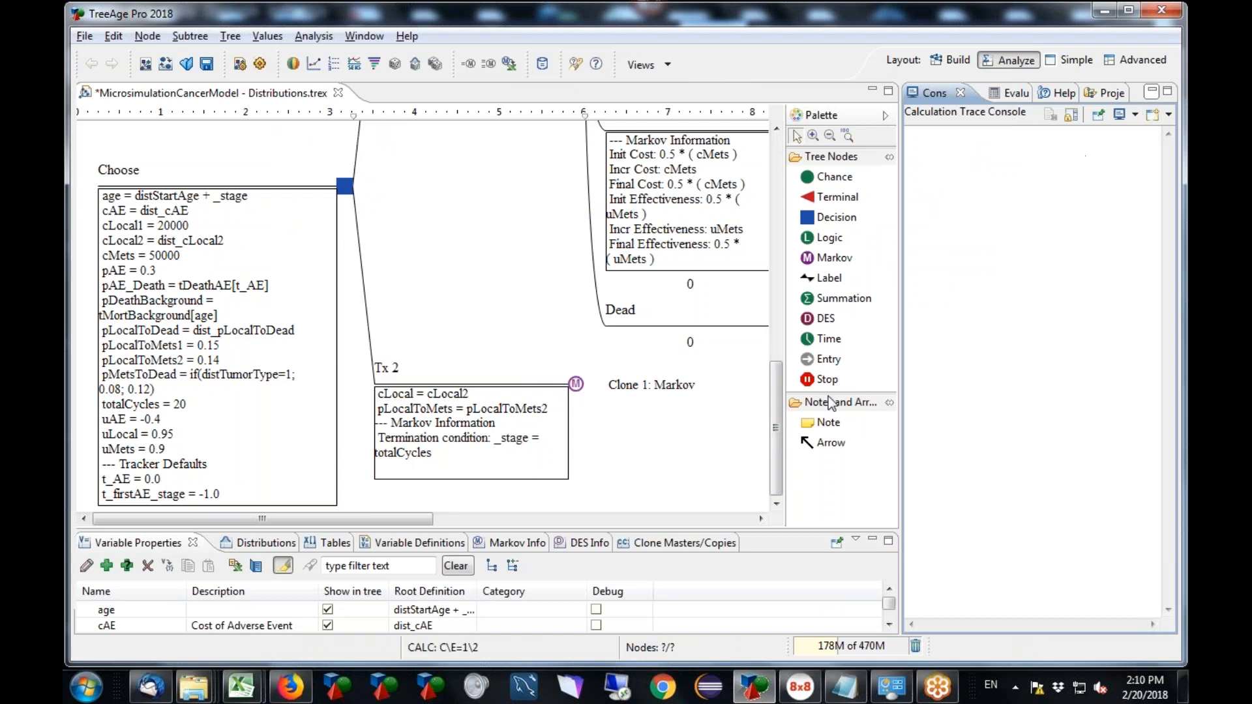
pyautogui.moveTo(1030, 436)
pyautogui.mouseDown()
pyautogui.moveTo(1036, 309)
pyautogui.moveTo(1032, 418)
pyautogui.mouseUp()
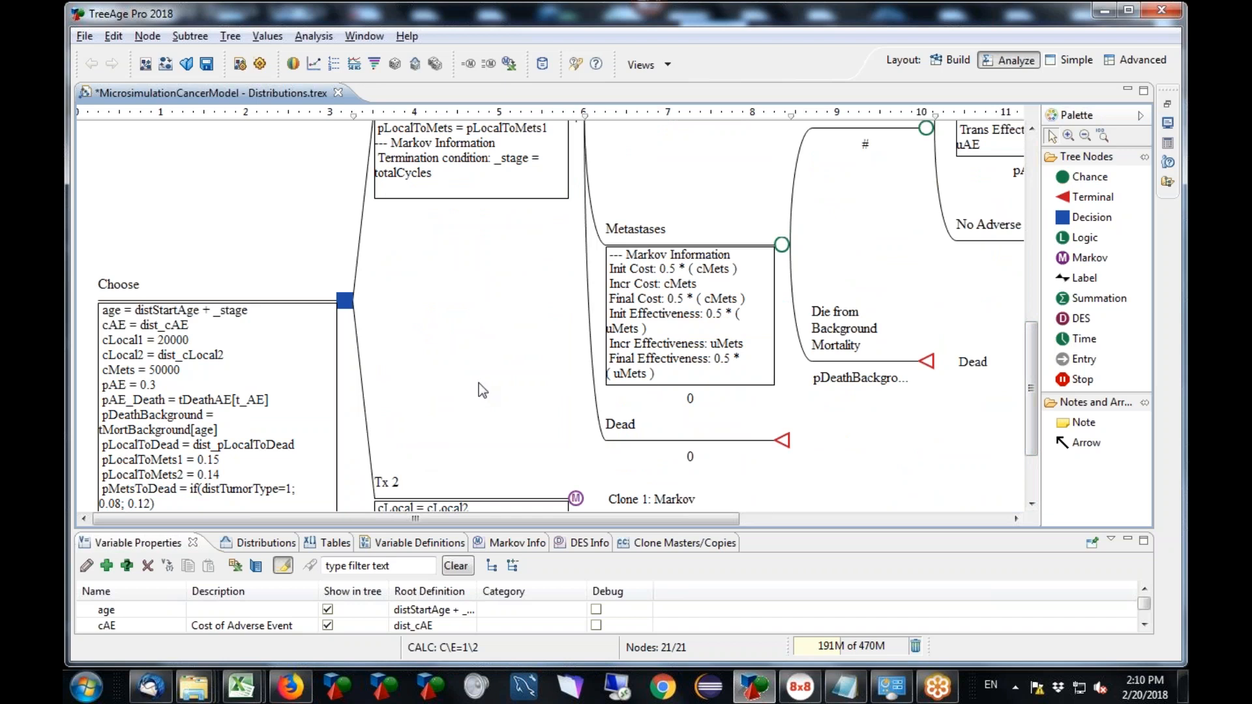
pyautogui.click(1167, 104)
# Run a Monte Carlo microsimulation with 2 trials from the Choose decision node
pyautogui.click(345, 187)
pyautogui.click(314, 36)
pyautogui.click(362, 163)
pyautogui.click(541, 180)
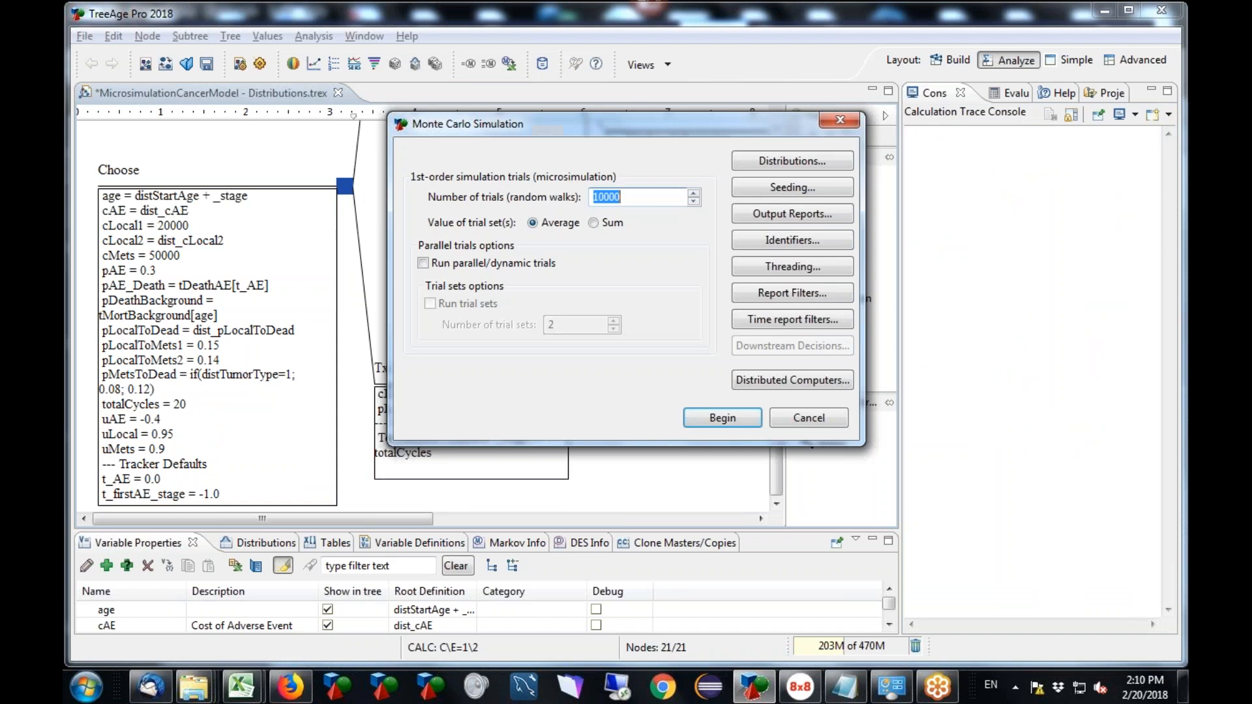
pyautogui.click(649, 197)
pyautogui.press('BackSpace')
pyautogui.press('BackSpace')
pyautogui.press('BackSpace')
pyautogui.press('BackSpace')
pyautogui.press('BackSpace')
pyautogui.write('2')
pyautogui.click(733, 422)
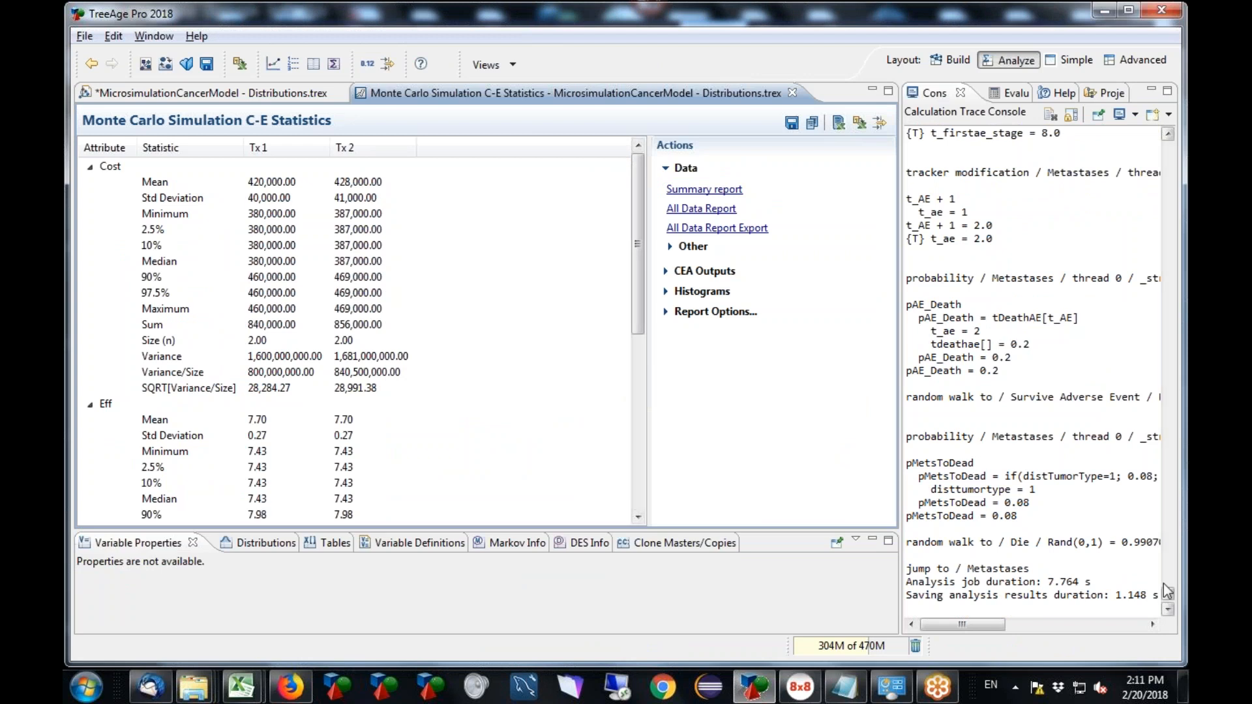
# Widen the calculation trace console and bring the first Tx 1 termination condition, near the start of the trace, into view
pyautogui.moveTo(1167, 594); pyautogui.dragTo(1187, 140)
pyautogui.moveTo(901, 413); pyautogui.dragTo(574, 414)
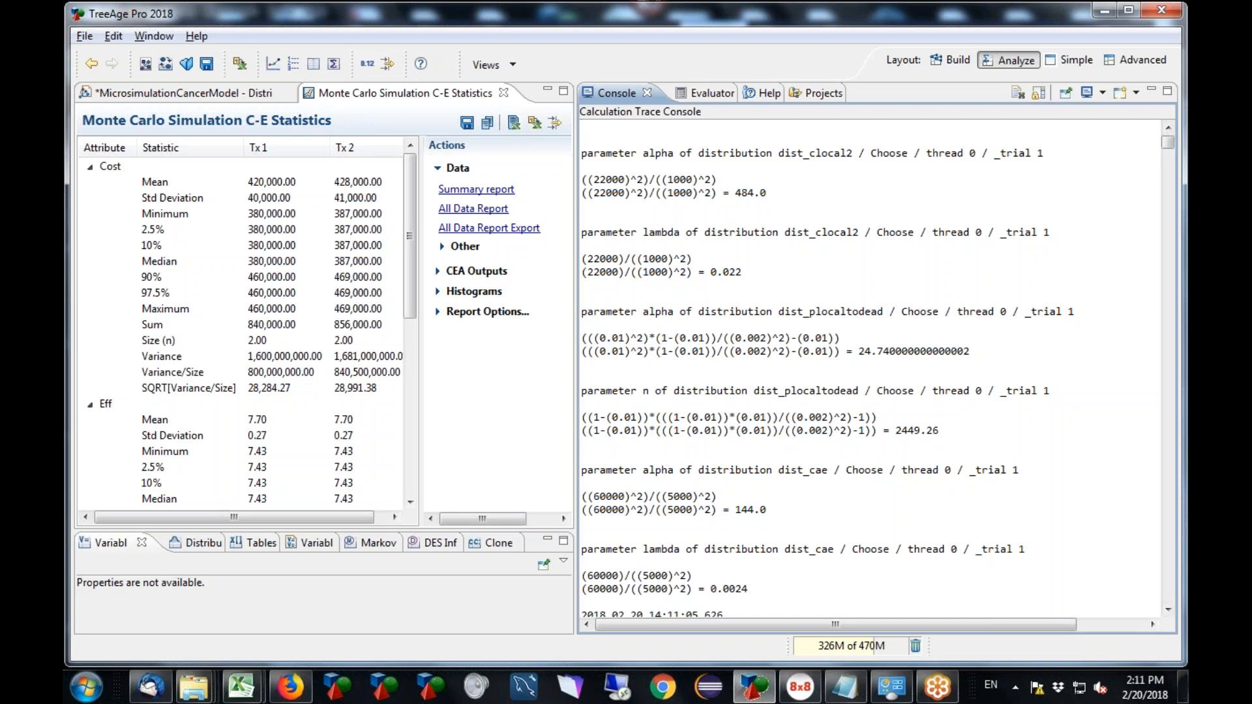
pyautogui.click(1168, 609)
pyautogui.click(1168, 608)
pyautogui.scroll(-12, 1168, 609)
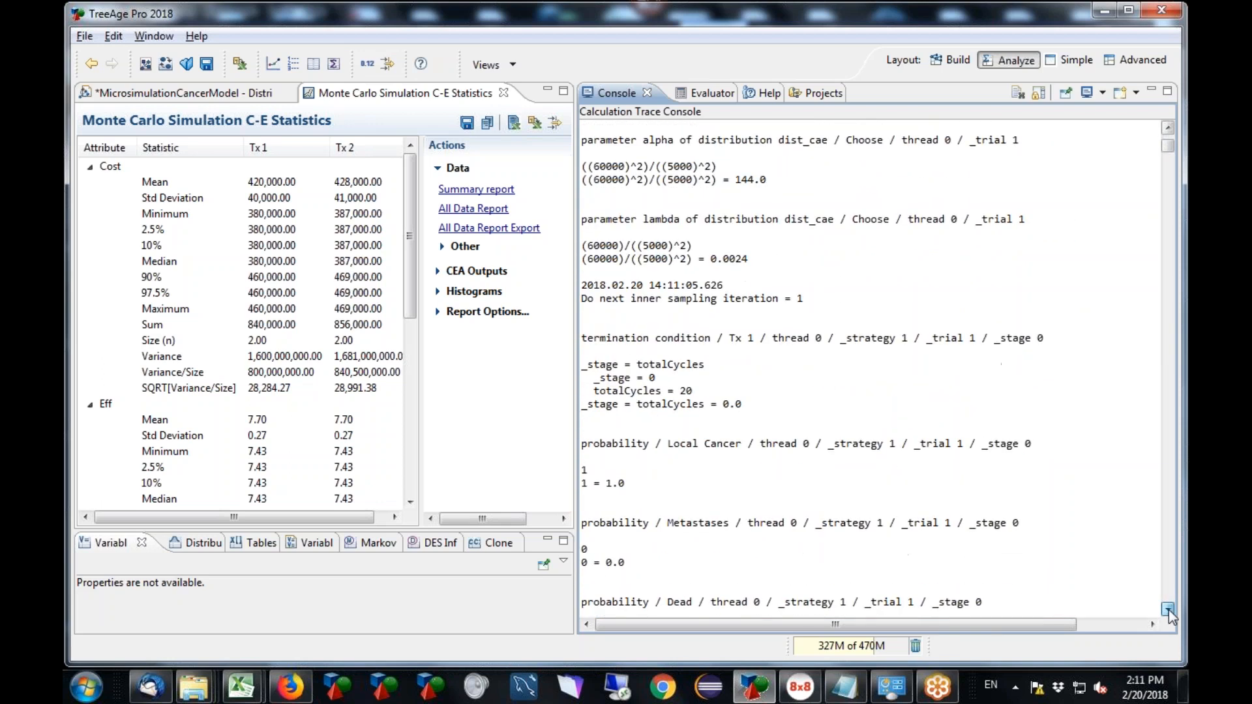
pyautogui.scroll(-4, 1168, 608)
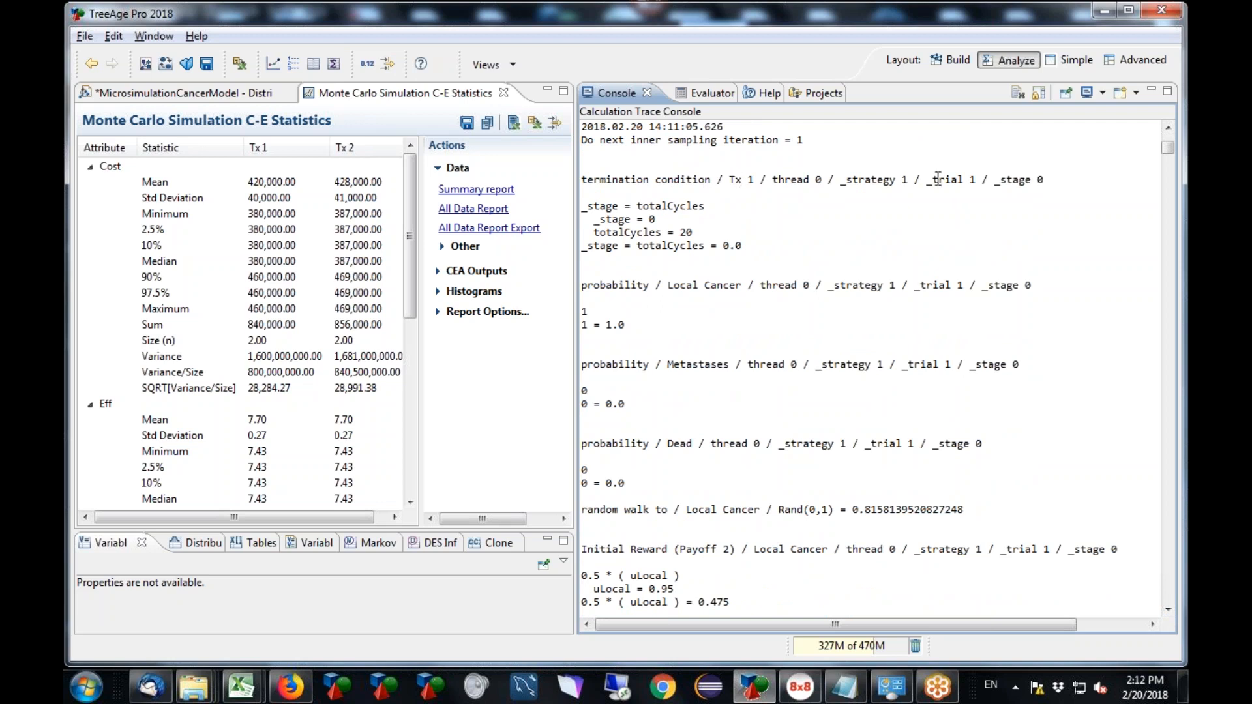
# Examine the strategy, trial and stage labels of the Tx 1 termination condition entry and its calculation lines
pyautogui.moveTo(977, 180); pyautogui.dragTo(841, 183)
pyautogui.moveTo(1047, 182); pyautogui.dragTo(990, 184)
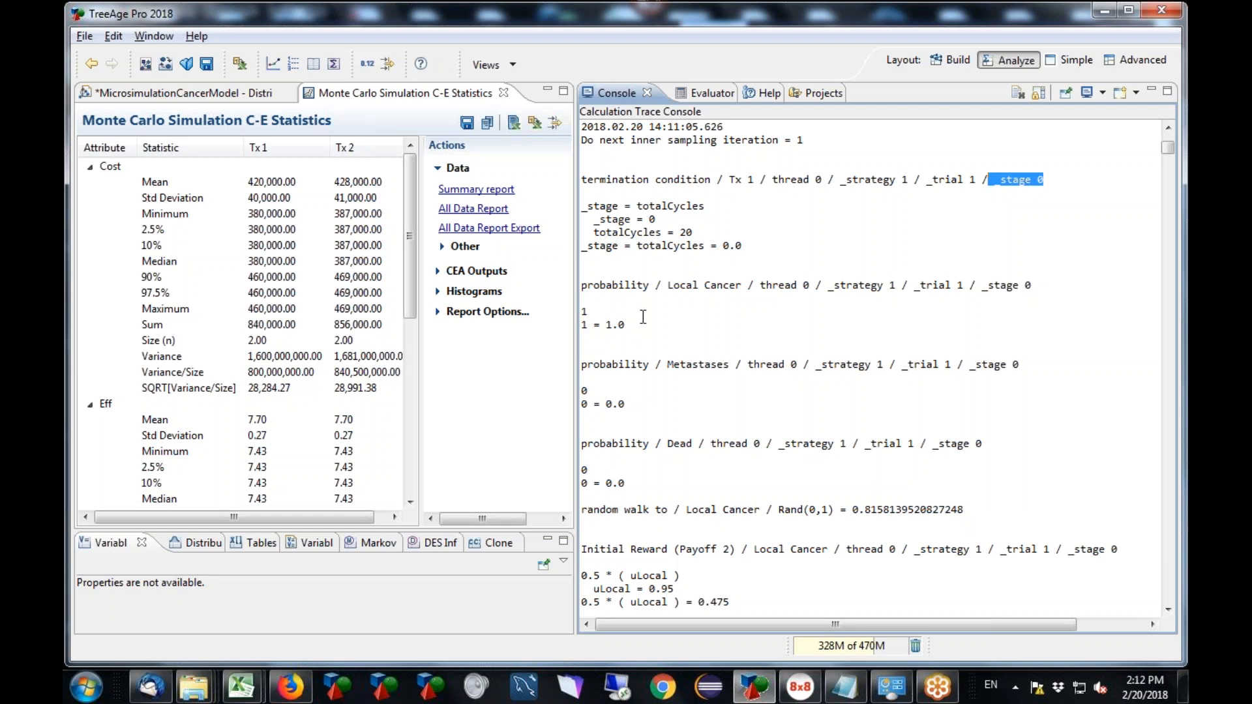
pyautogui.moveTo(630, 274); pyautogui.dragTo(587, 181)
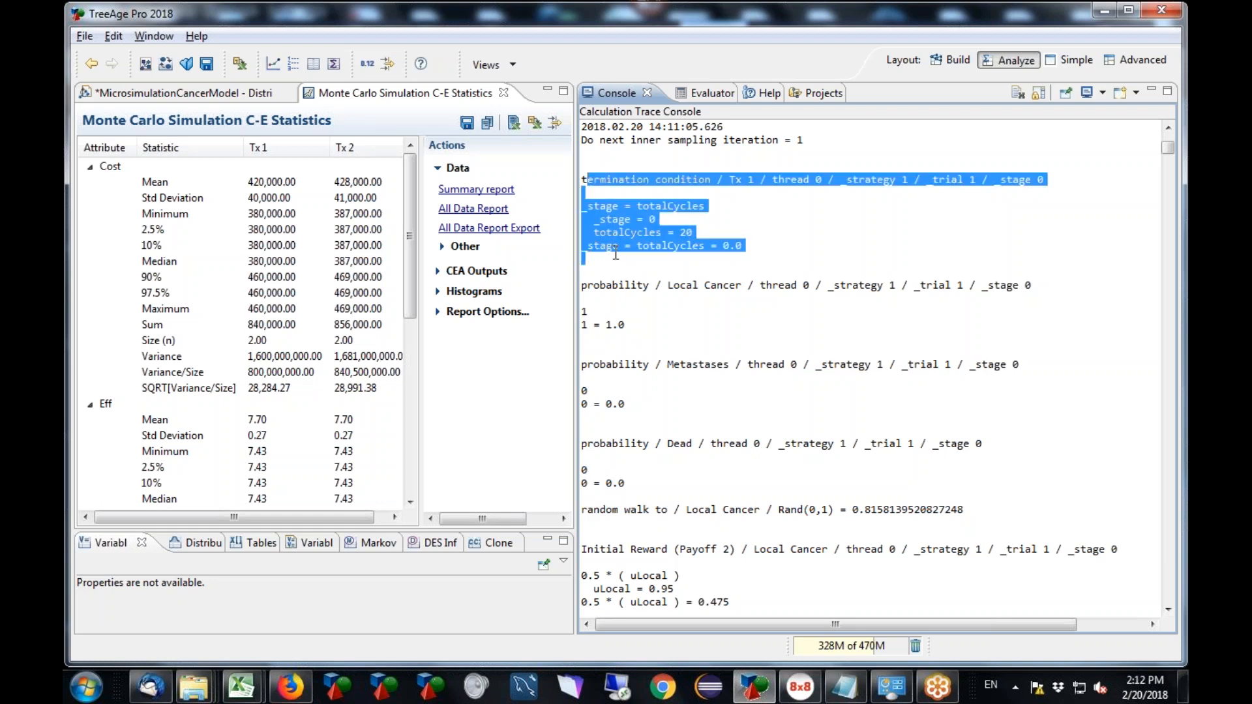
pyautogui.click(648, 234)
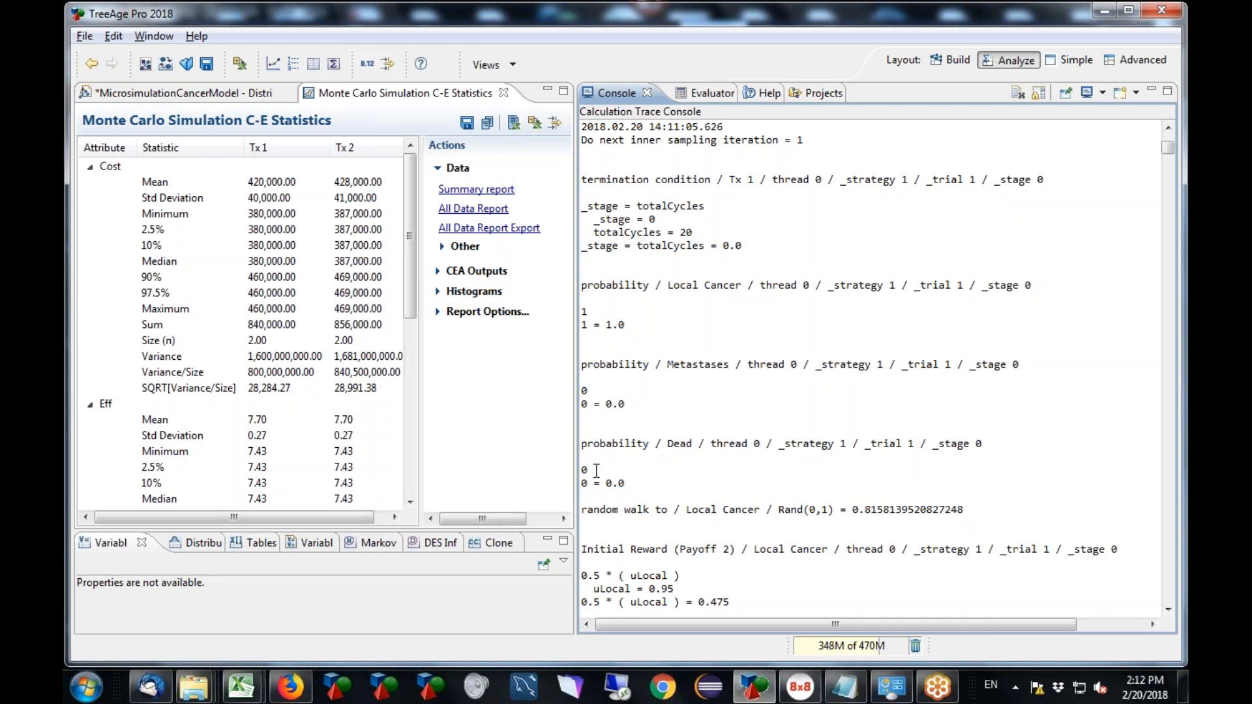
# Show the Local Cancer state in the tree and examine the trace's random walk entry to Local Cancer
pyautogui.click(271, 95)
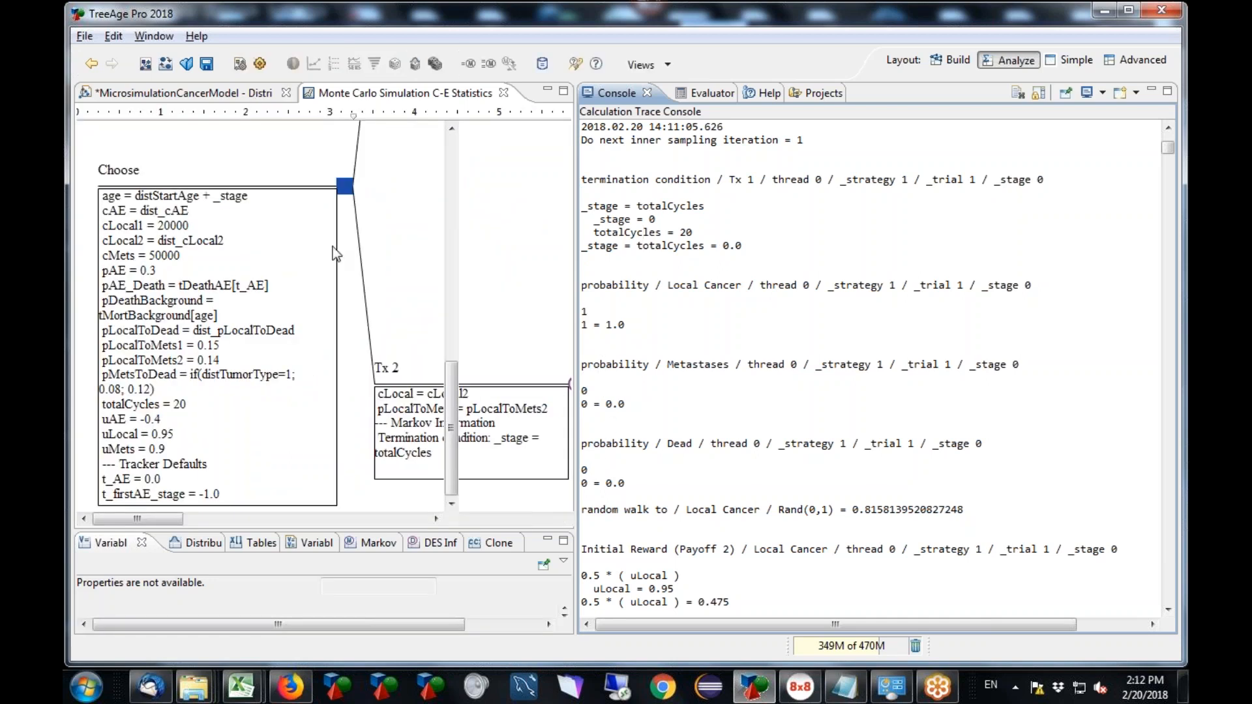
pyautogui.click(331, 519)
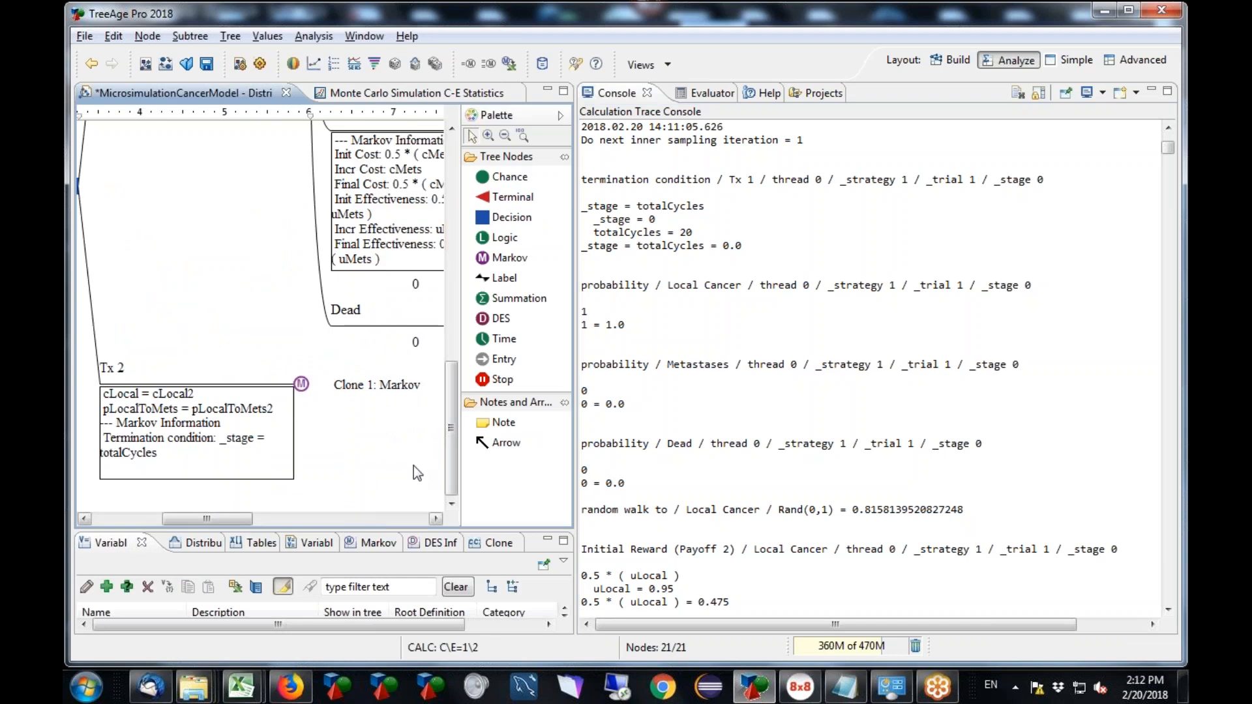
pyautogui.moveTo(448, 449); pyautogui.dragTo(461, 229)
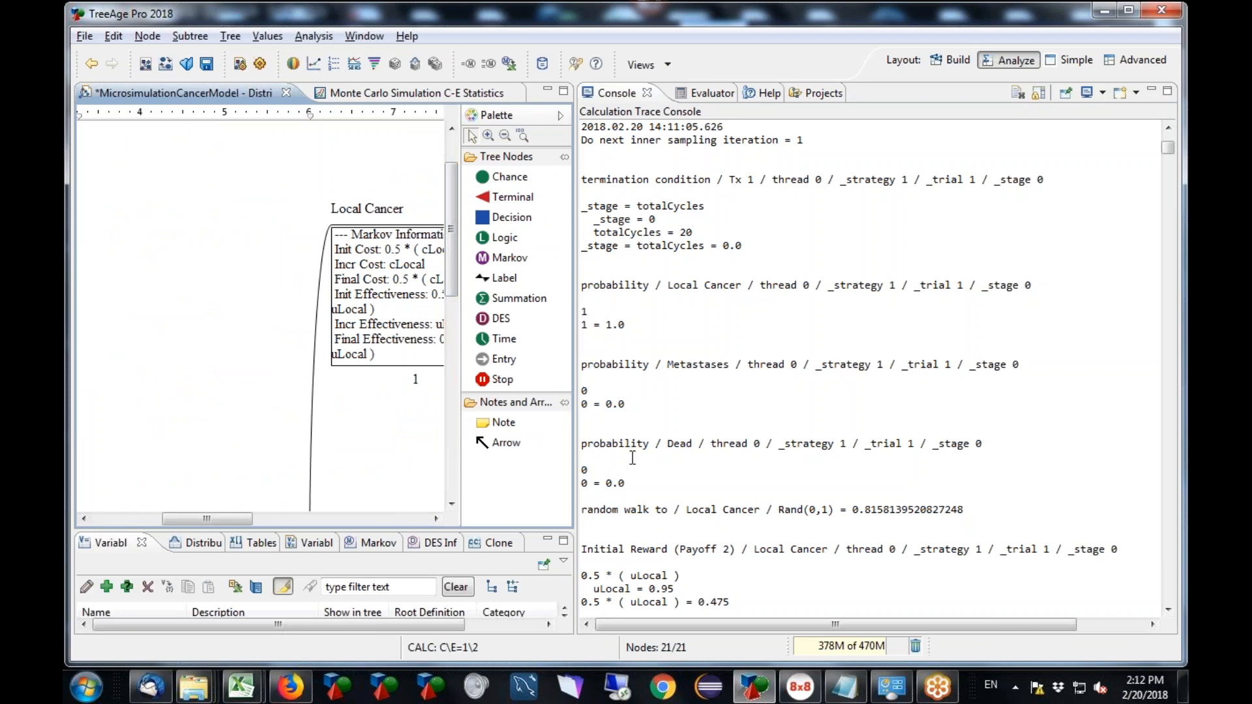
pyautogui.moveTo(630, 510); pyautogui.dragTo(803, 511)
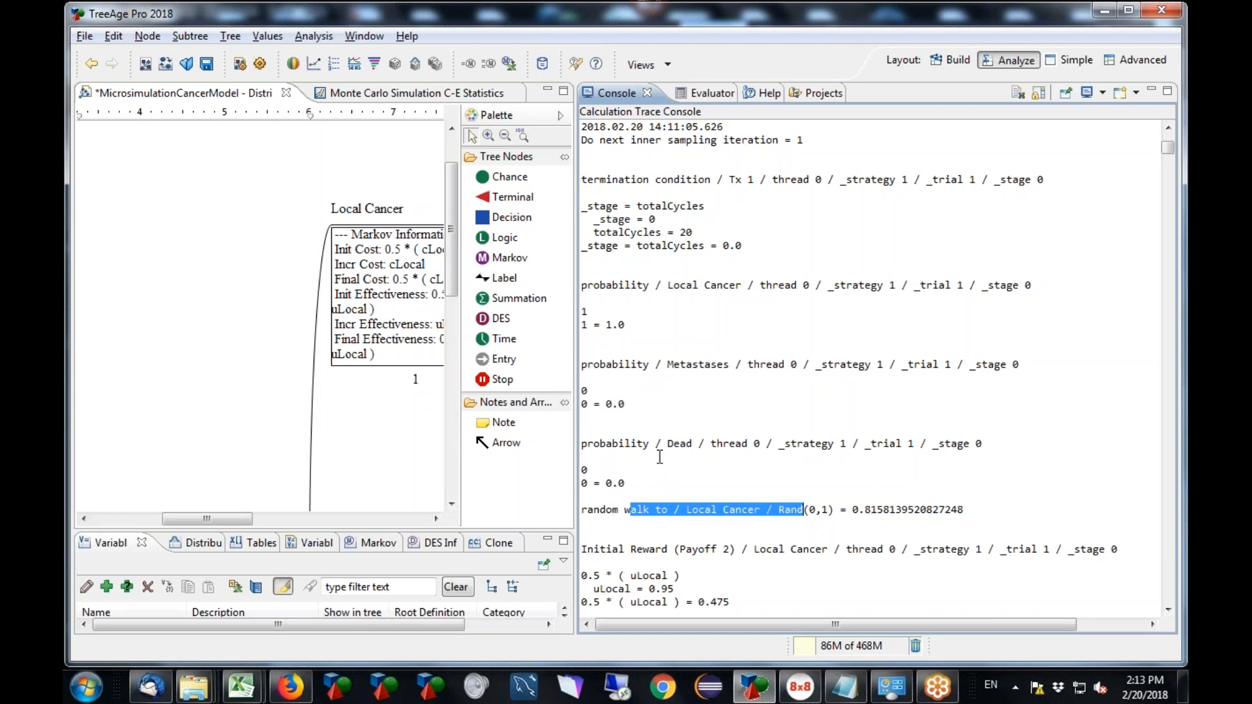
pyautogui.moveTo(978, 510); pyautogui.dragTo(782, 512)
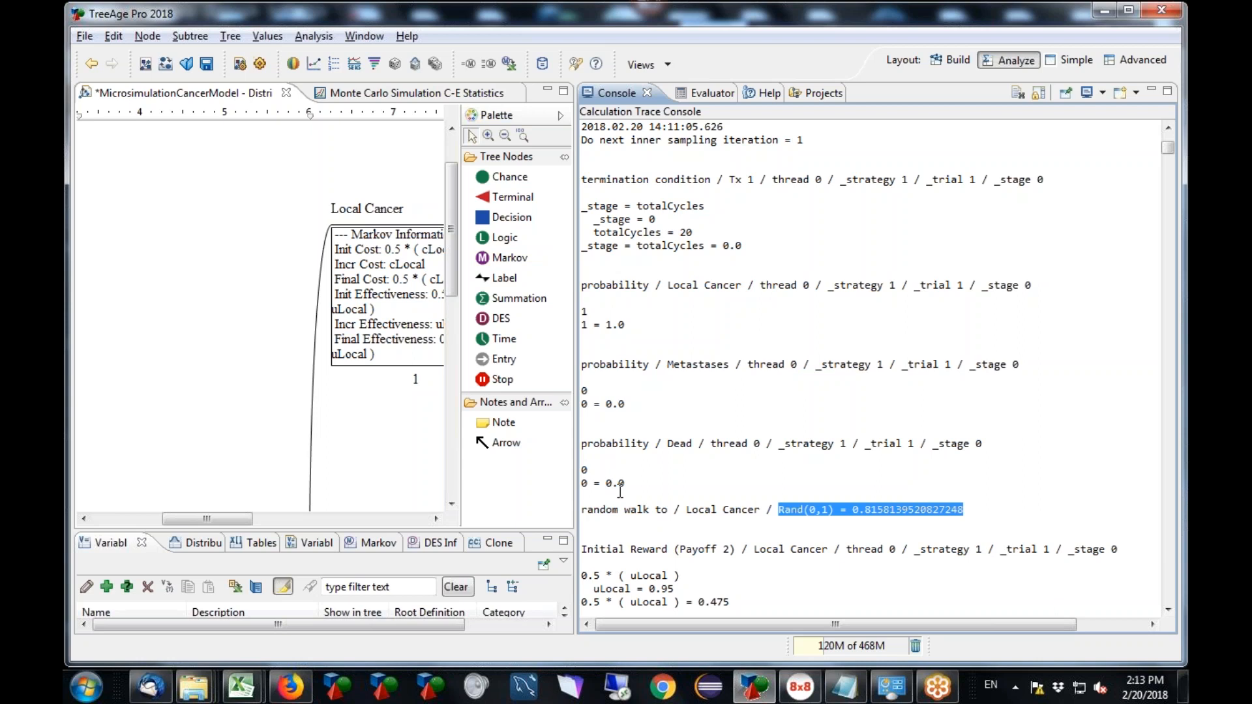
# Bring the whole Local Cancer node into view and collapse the node palette to widen the tree area
pyautogui.scroll(-2, 1171, 613)
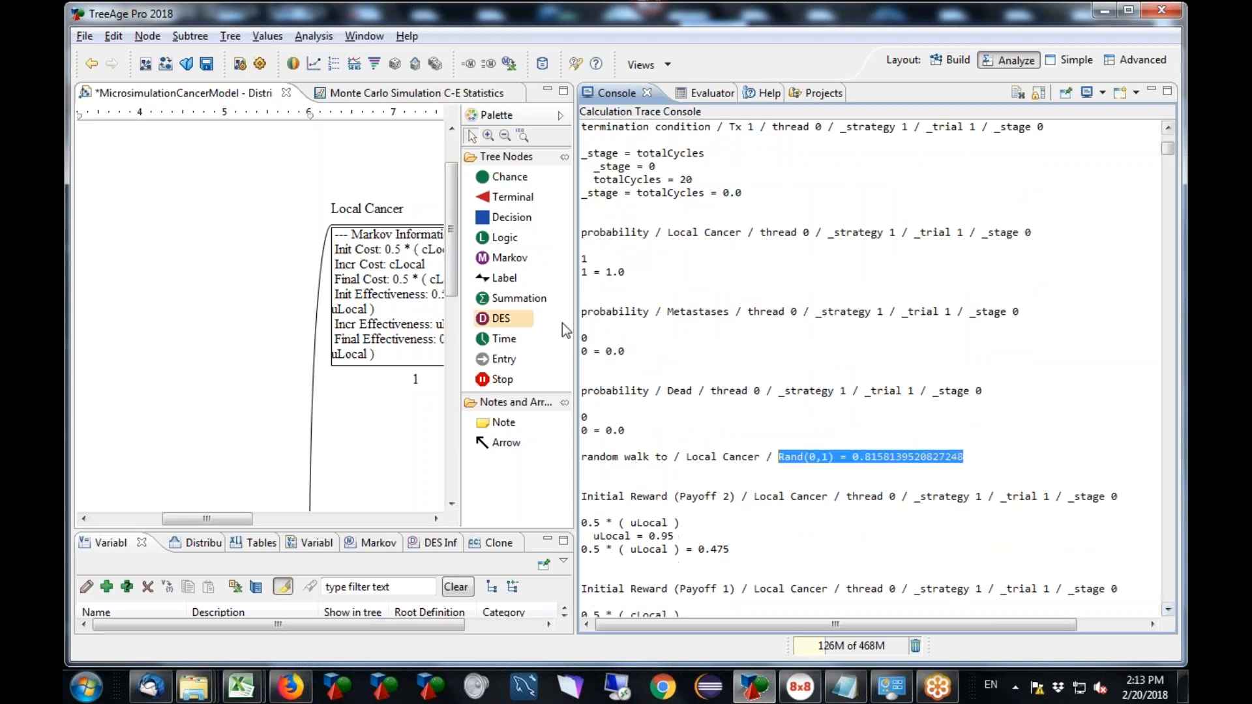
pyautogui.click(427, 282)
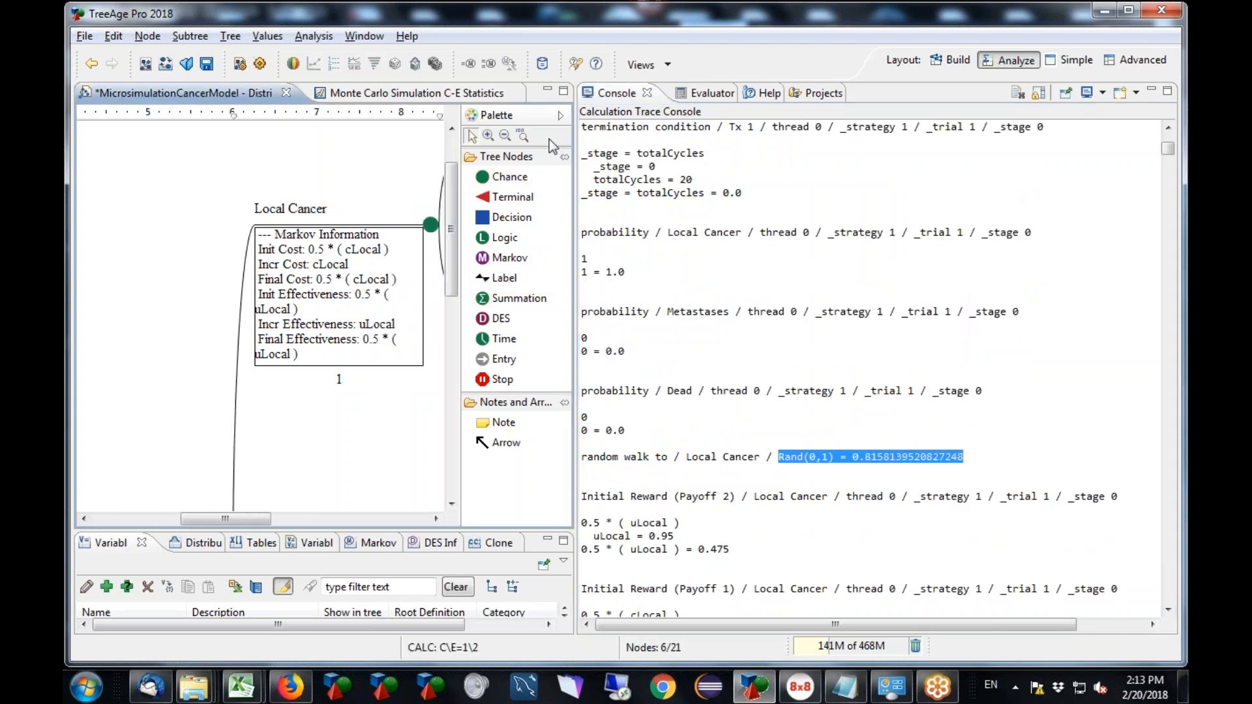
pyautogui.click(560, 116)
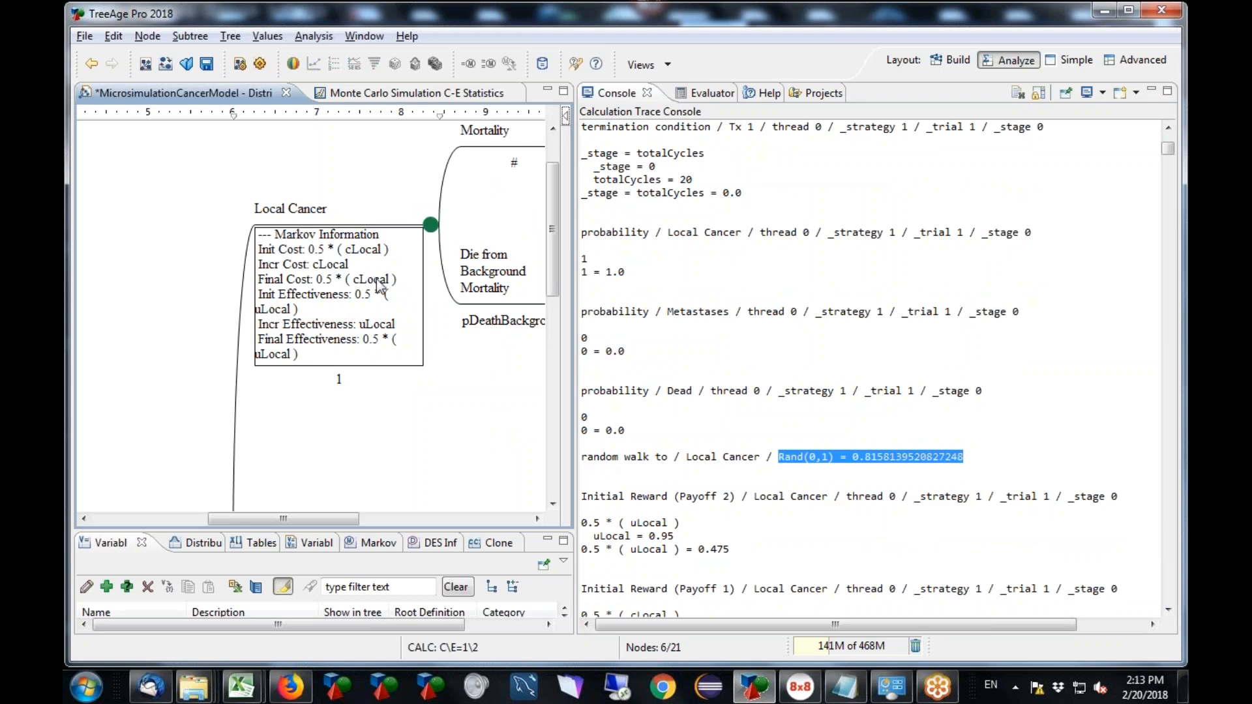
# Compare Local Cancer's initial effectiveness and cost formulas with the Initial Reward calculations for Payoff 2 and Payoff 1 in the trace
pyautogui.moveTo(730, 549); pyautogui.dragTo(606, 512)
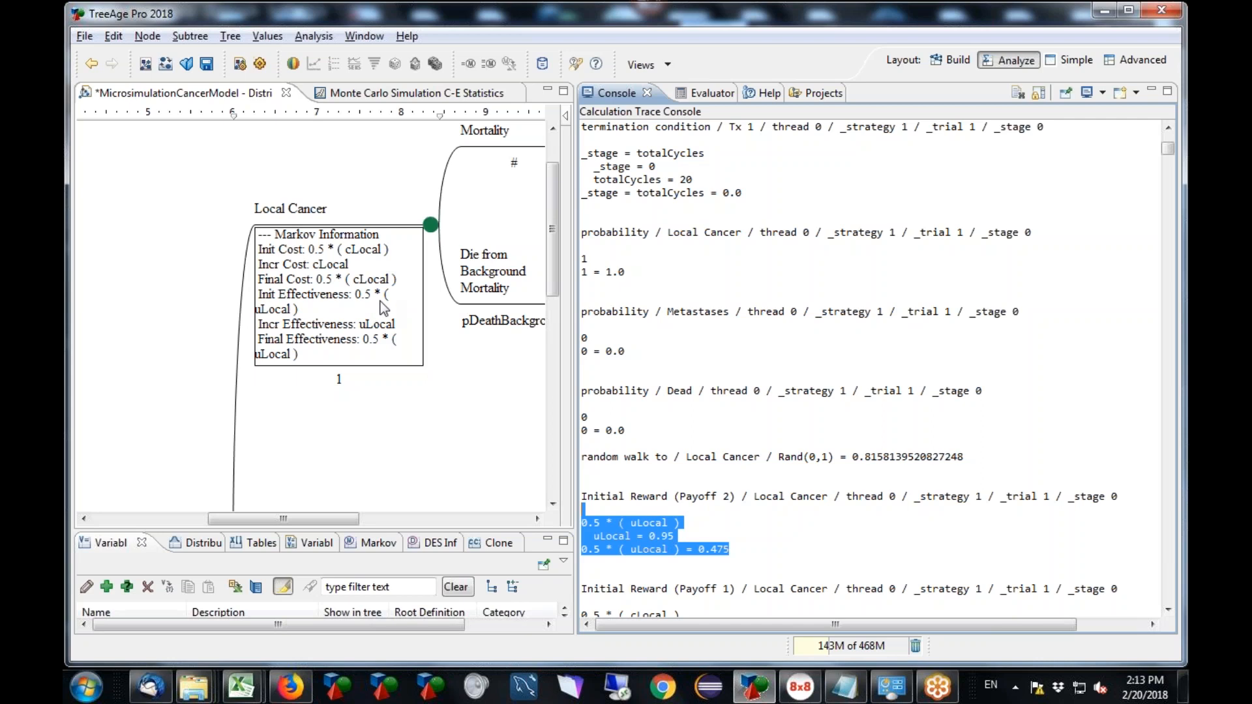
pyautogui.moveTo(729, 550); pyautogui.dragTo(686, 550)
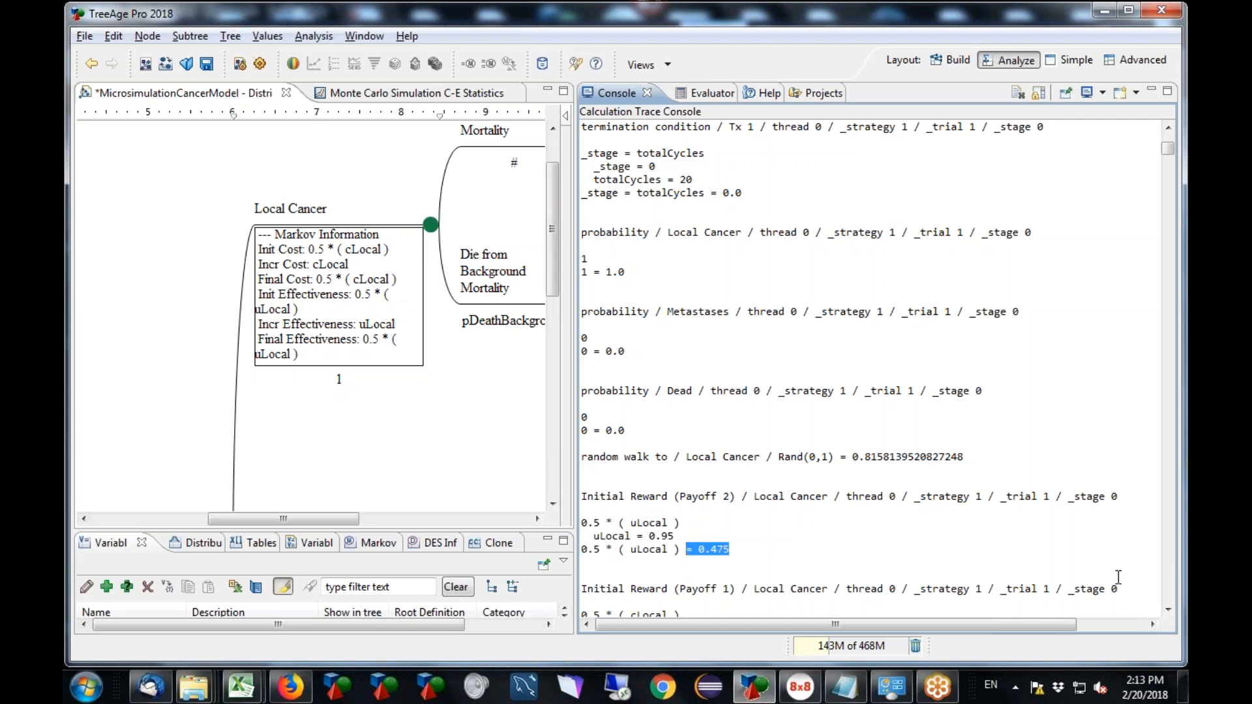
pyautogui.click(1168, 610)
pyautogui.click(1169, 610)
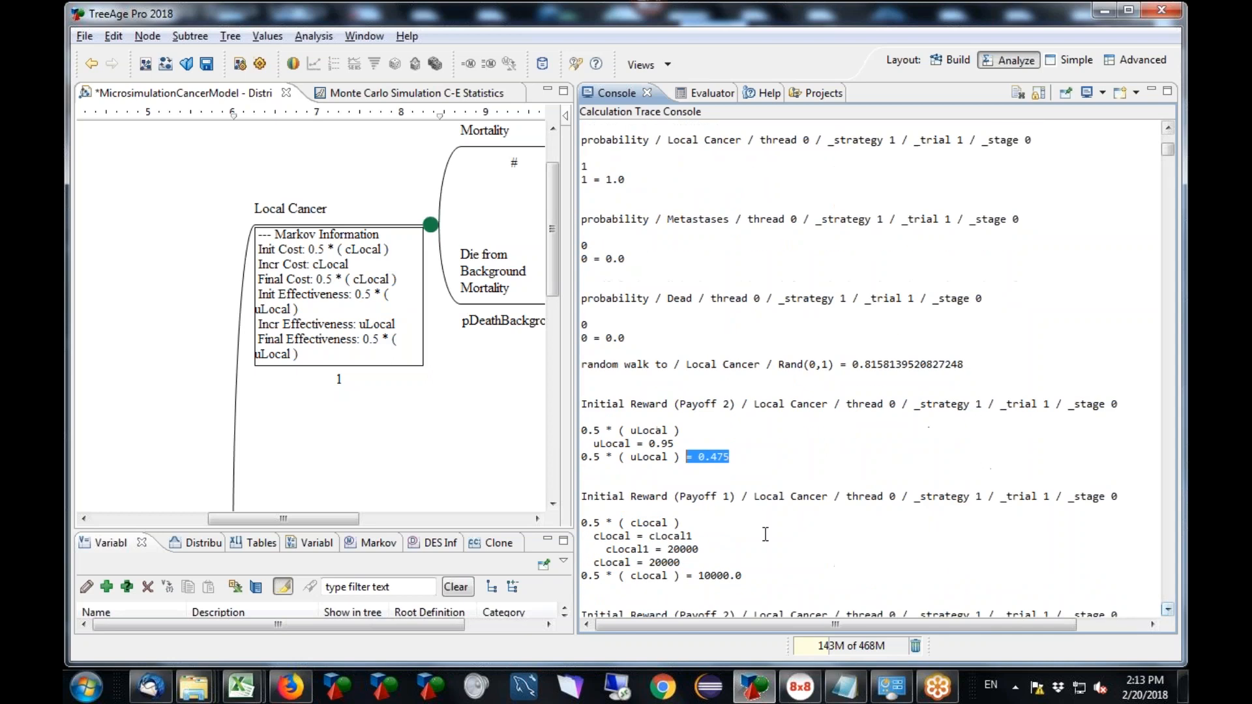
pyautogui.moveTo(763, 574); pyautogui.dragTo(649, 567)
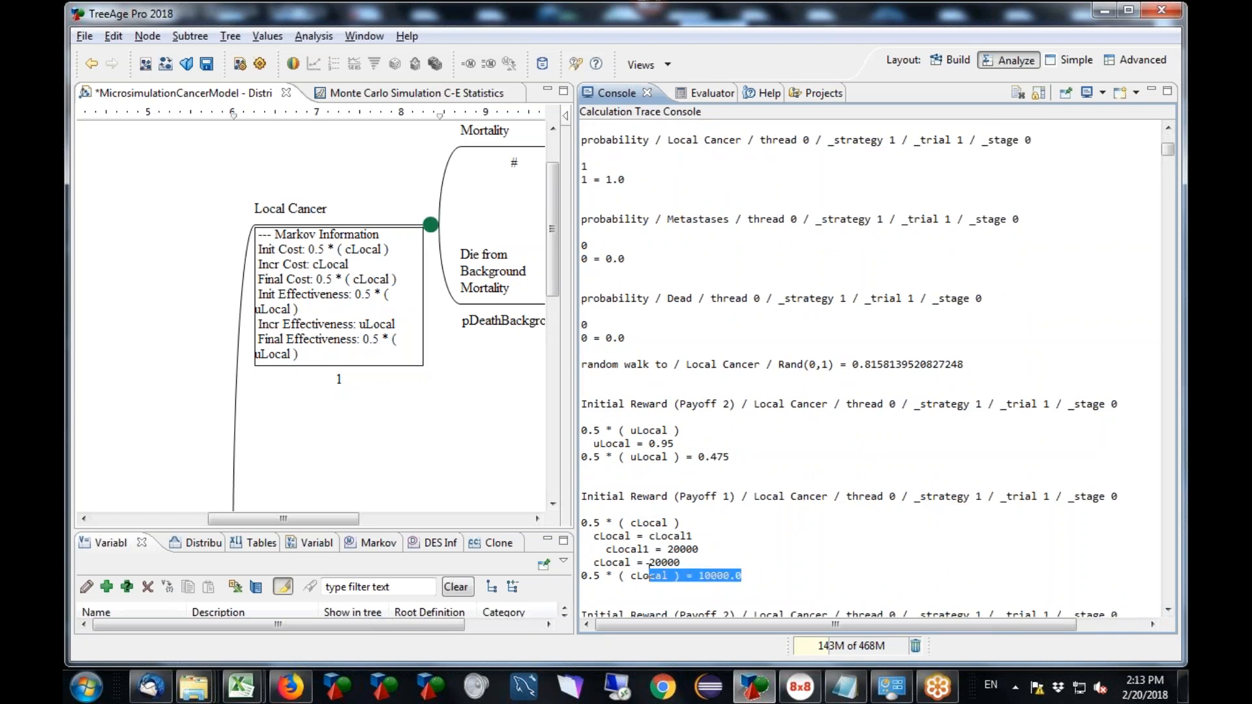
# Examine the Die from Background Mortality probability calculation and the random walk entry that follows it at stage 0
pyautogui.click(1168, 610)
pyautogui.click(1169, 610)
pyautogui.scroll(-8, 1169, 609)
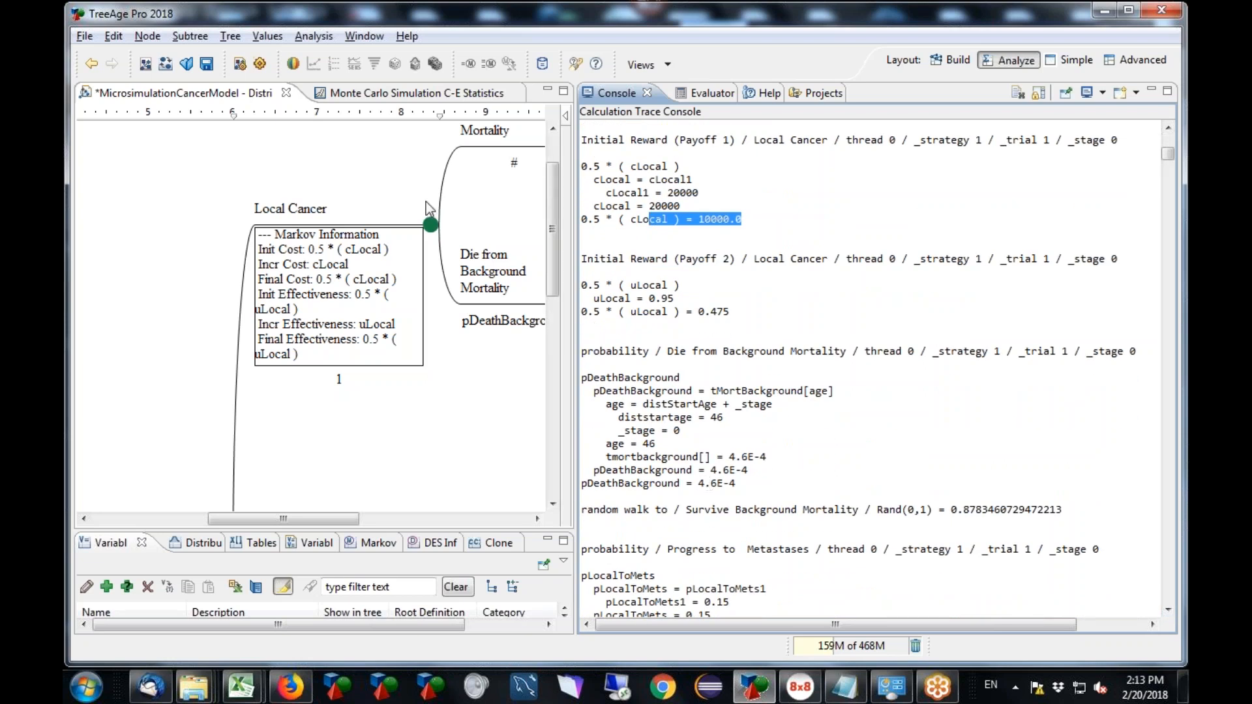
pyautogui.click(433, 227)
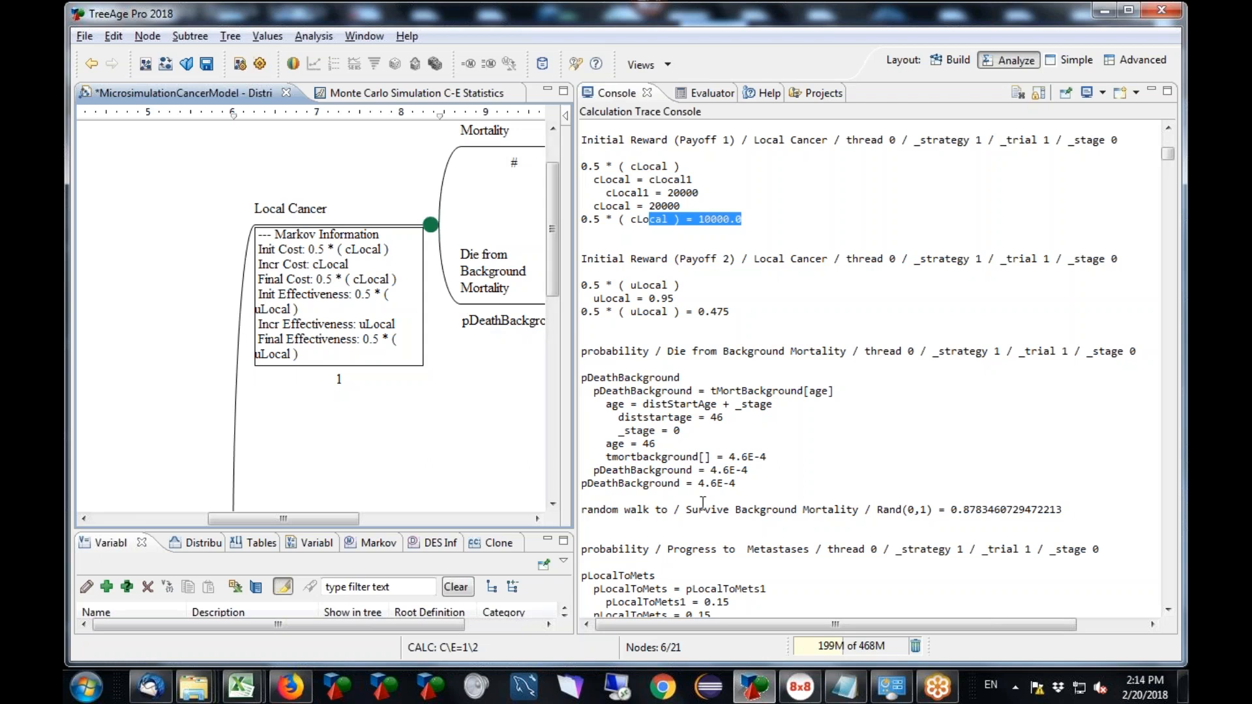
pyautogui.moveTo(938, 511); pyautogui.dragTo(1007, 512)
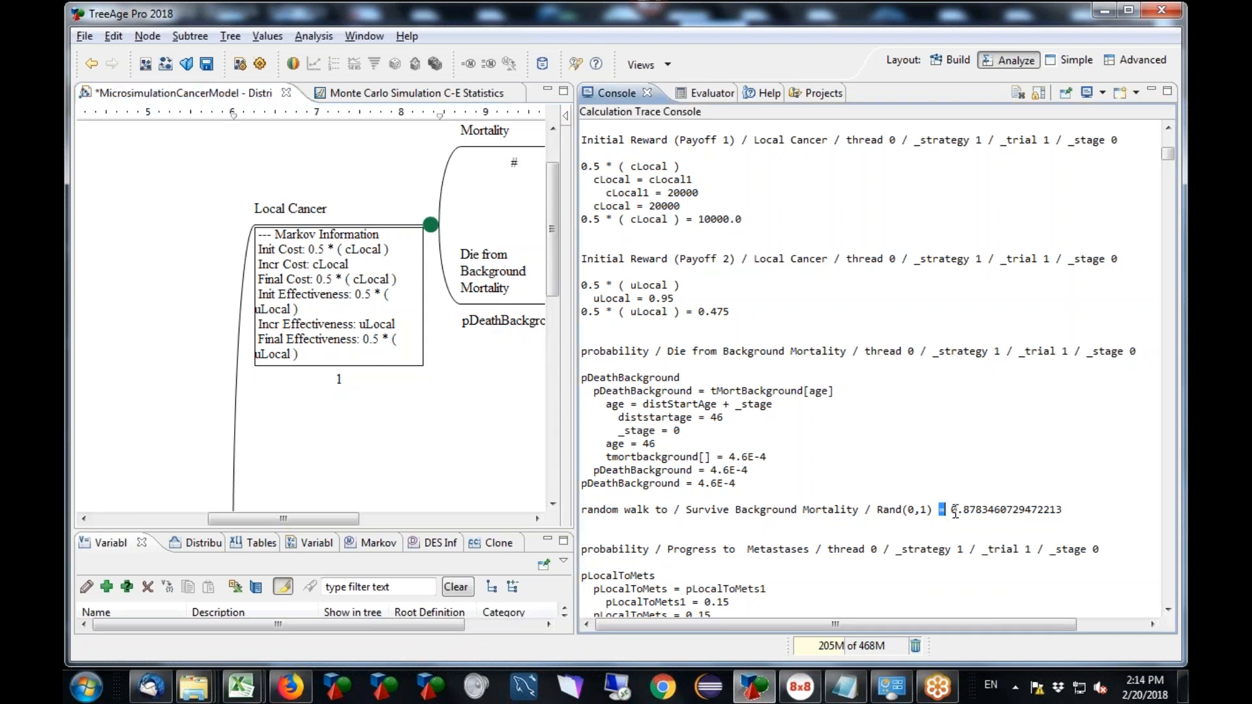
# Follow the trace from the Progress to Metastases probability to the Tx 2 termination condition, locating where strategy 2 of trial 1 begins
pyautogui.click(1168, 610)
pyautogui.click(1169, 610)
pyautogui.click(1168, 610)
pyautogui.click(1169, 610)
pyautogui.click(1169, 610)
pyautogui.click(1168, 610)
pyautogui.click(1168, 610)
pyautogui.moveTo(685, 460); pyautogui.dragTo(797, 452)
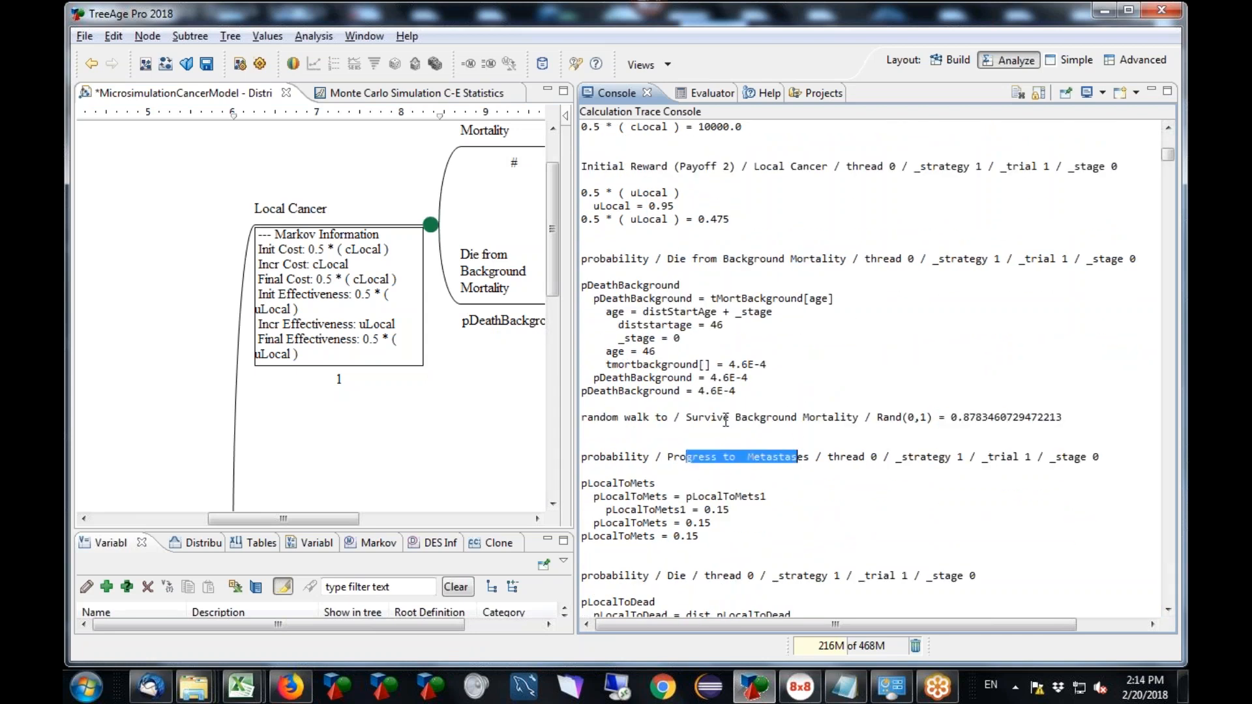
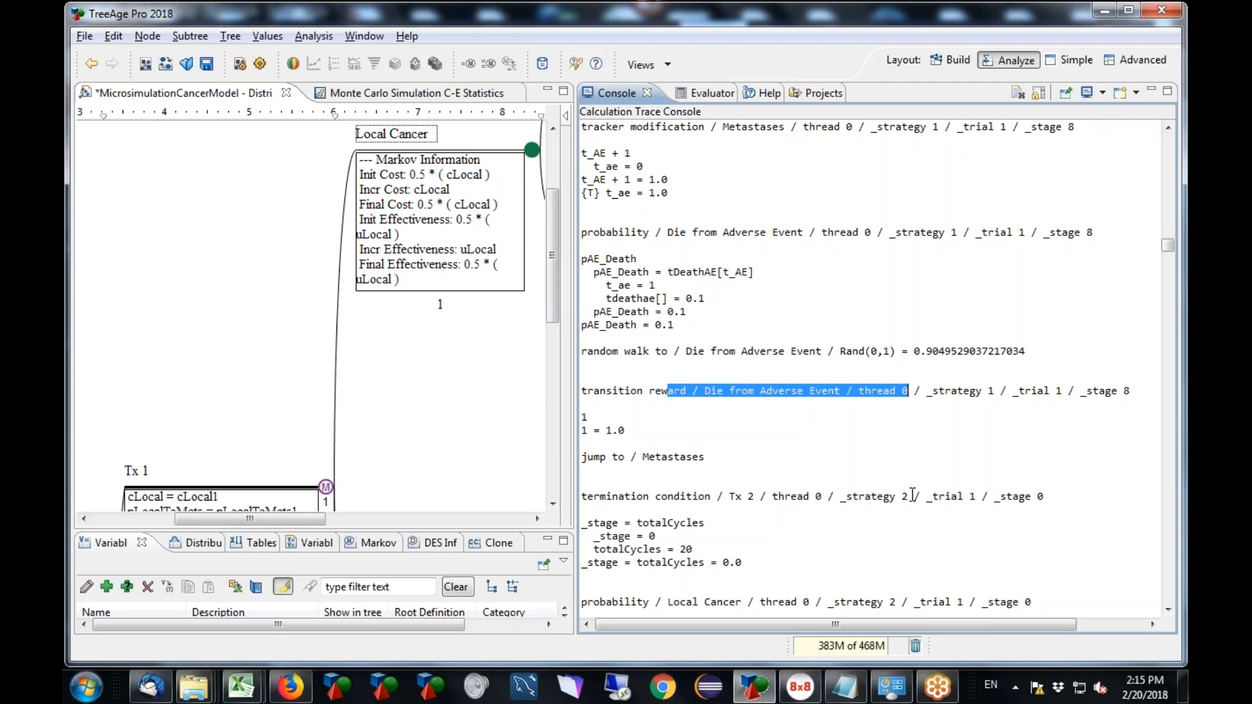
pyautogui.moveTo(982, 497); pyautogui.dragTo(836, 503)
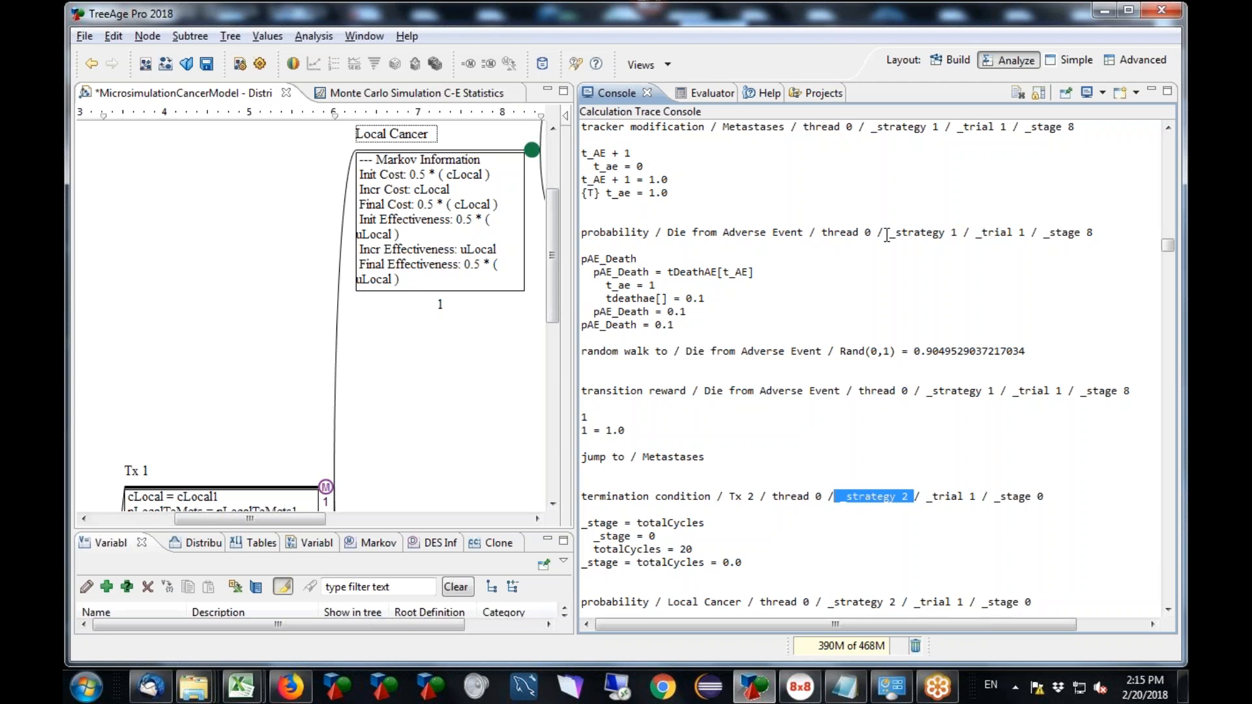
# Follow the trace to trial 2 and locate the strategy 1 Incremental Reward entries for Local Cancer at stage 1
pyautogui.click(1168, 582)
pyautogui.click(1169, 581)
pyautogui.click(1169, 582)
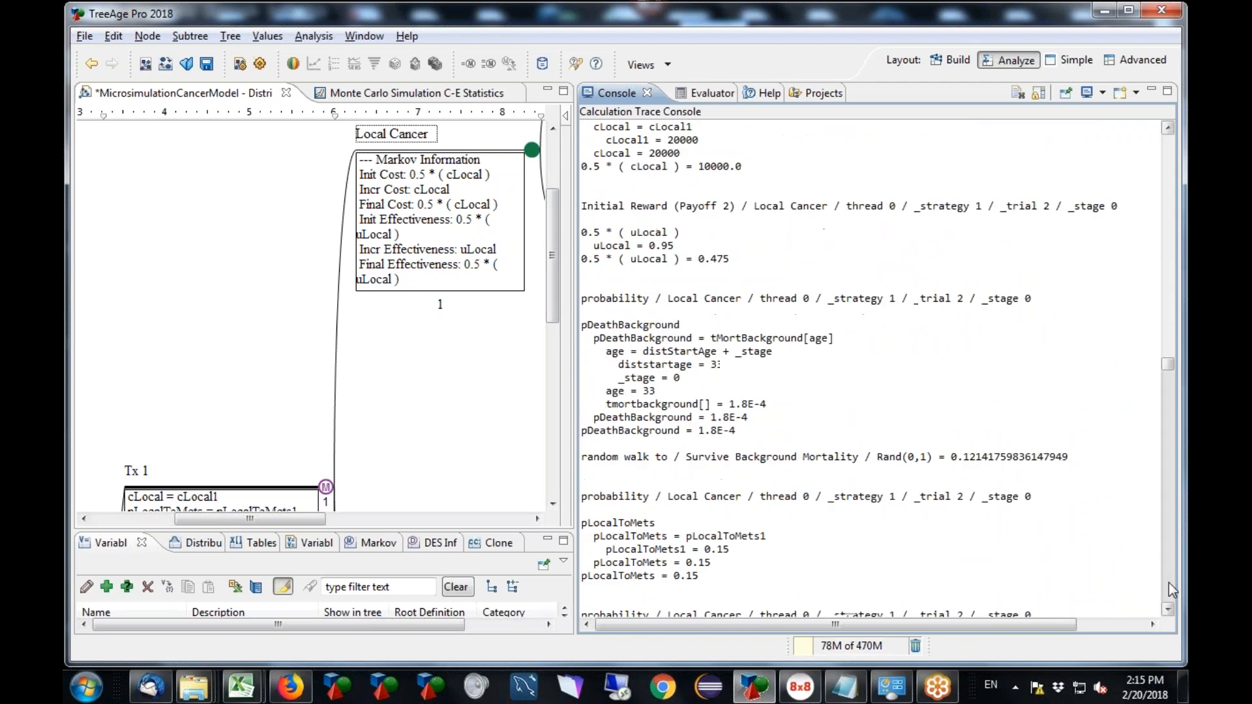
pyautogui.click(1169, 582)
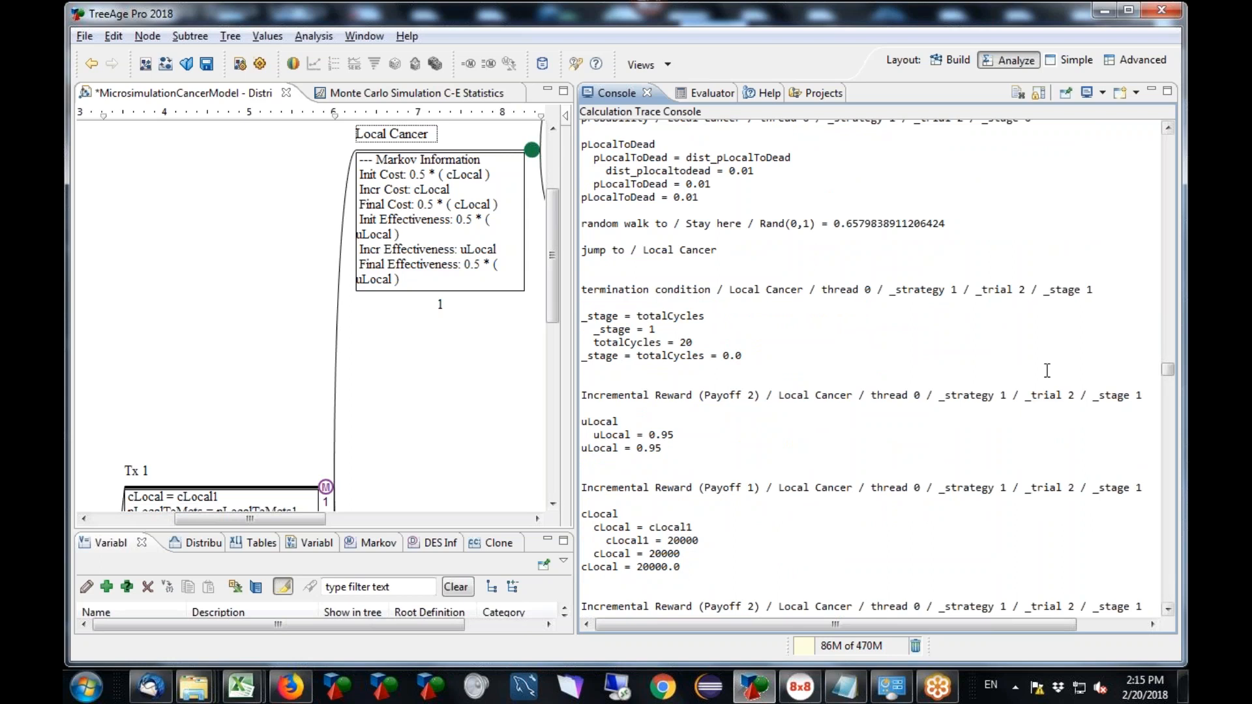
pyautogui.moveTo(1019, 396); pyautogui.dragTo(935, 399)
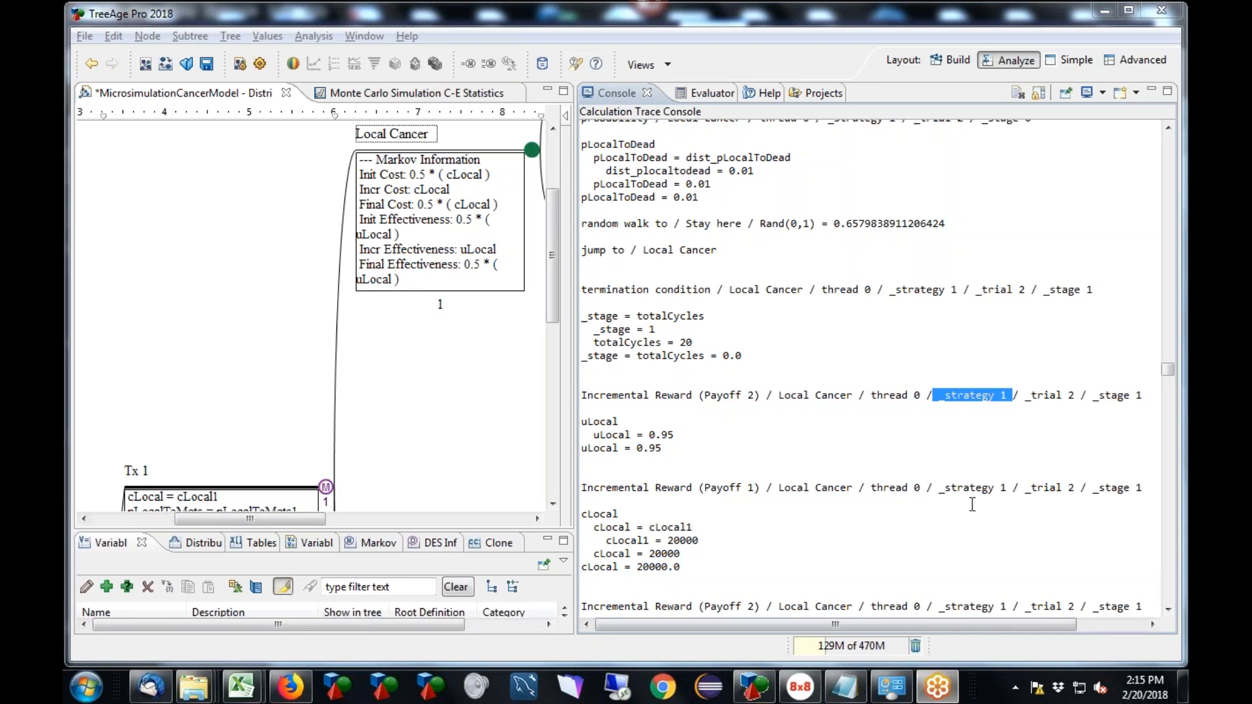
pyautogui.hotkey('alt', 'Tab')
pyautogui.hotkey('alt', 'Tab')
pyautogui.hotkey('alt', 'Tab')
pyautogui.hotkey('alt', 'Tab')
pyautogui.hotkey('alt', 'Tab')
# Narrow the console and search the calculation trace for "random" to step through the random walk entries
pyautogui.moveTo(578, 334); pyautogui.dragTo(914, 337)
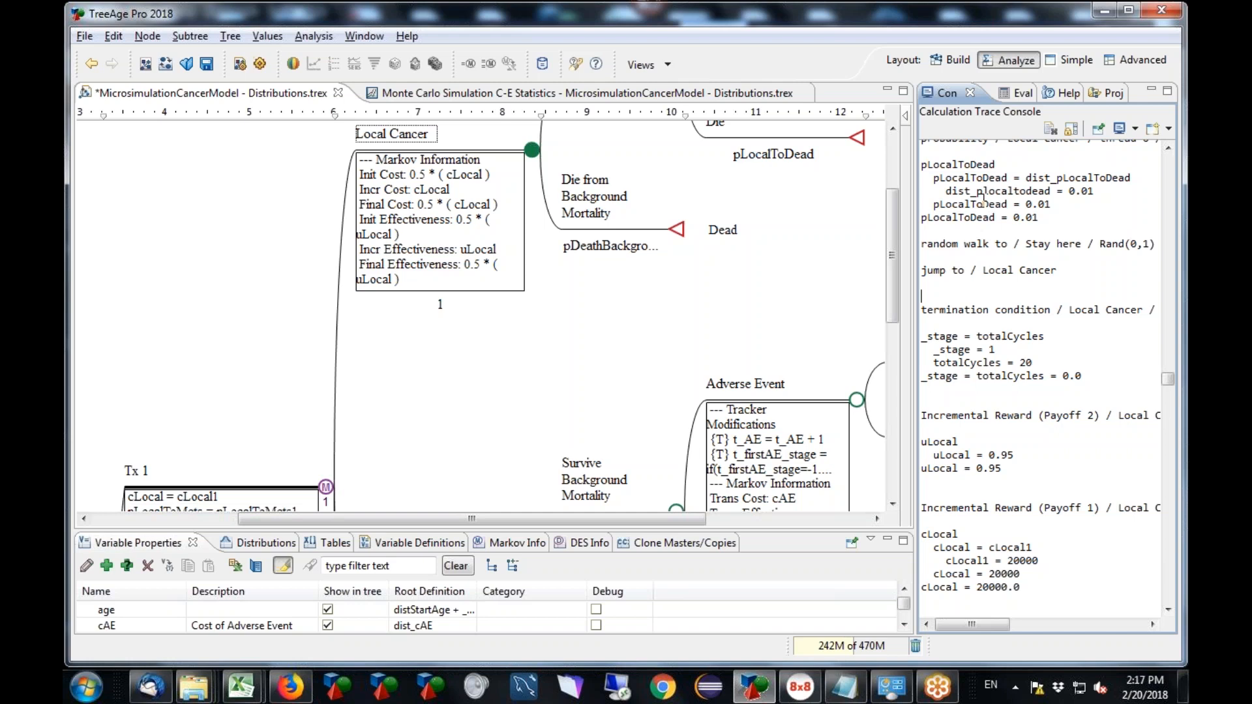
pyautogui.rightClick(977, 189)
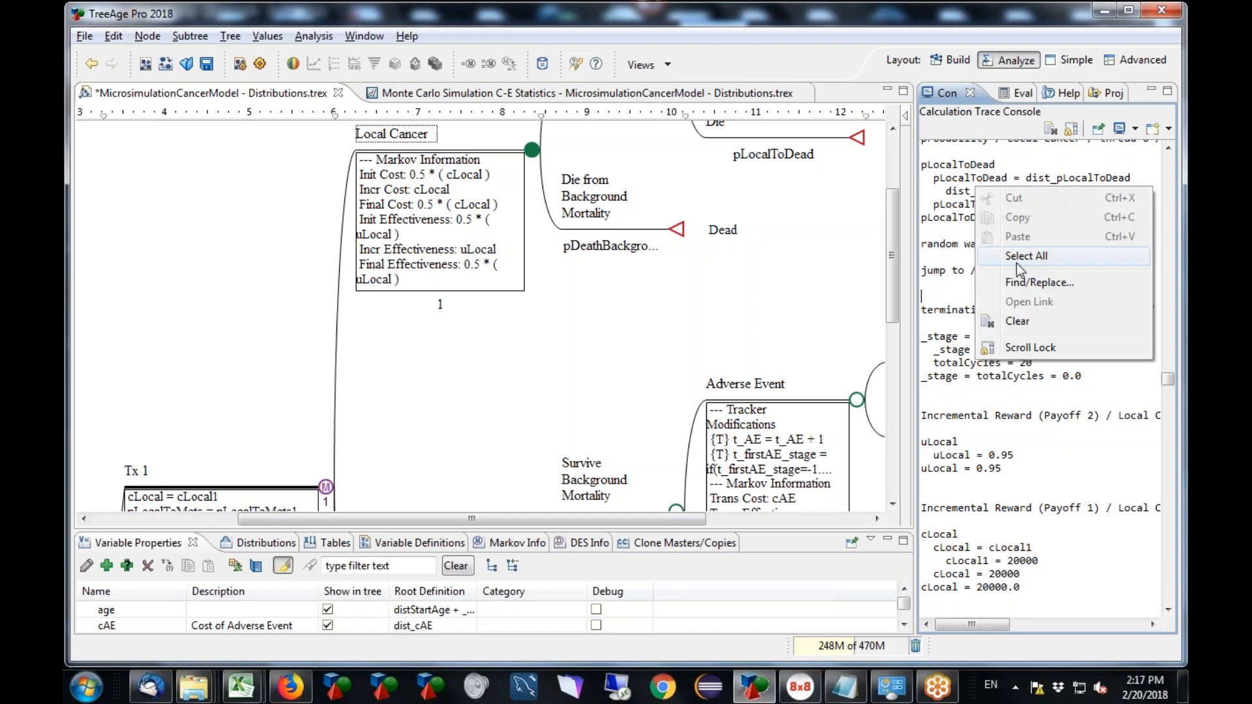
pyautogui.click(1031, 282)
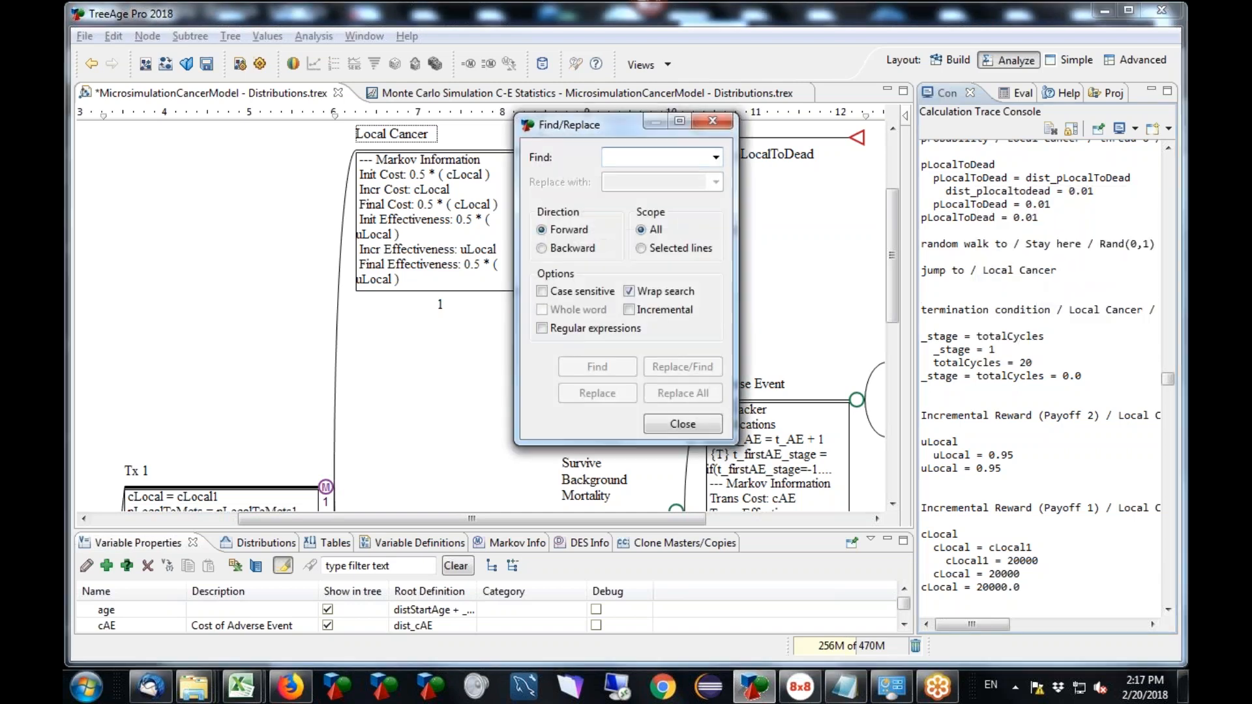
pyautogui.write('random')
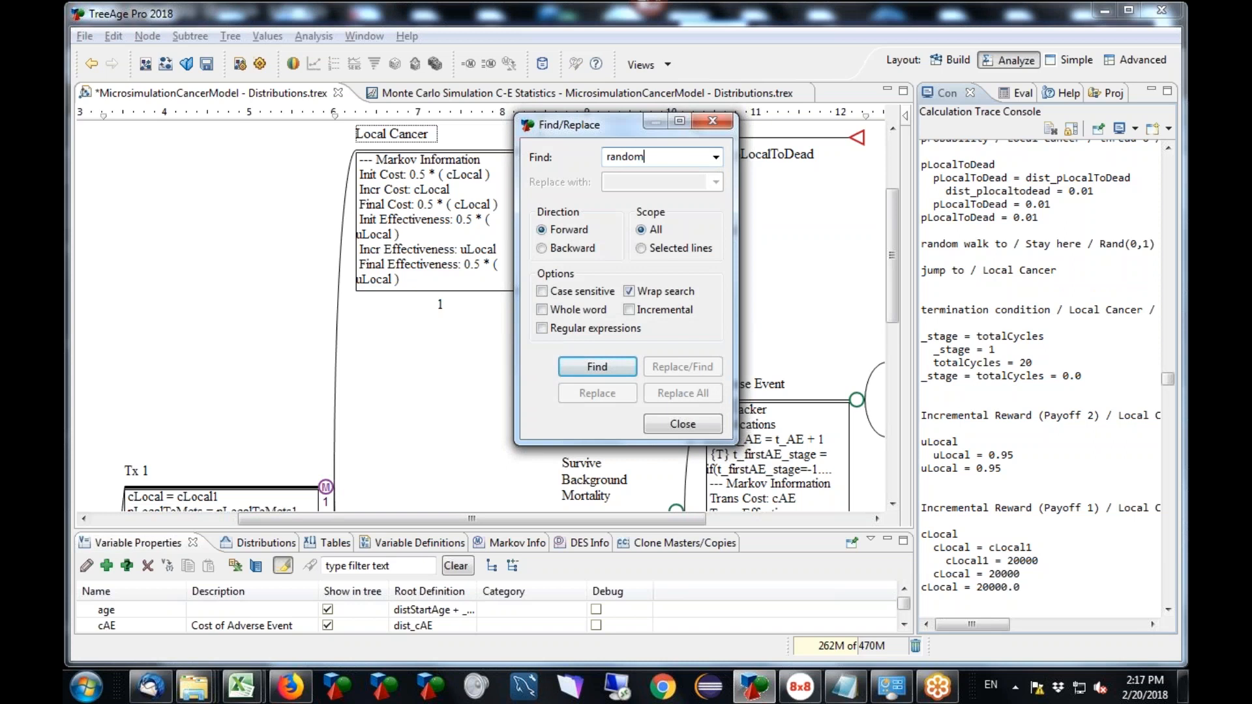
pyautogui.press('Return')
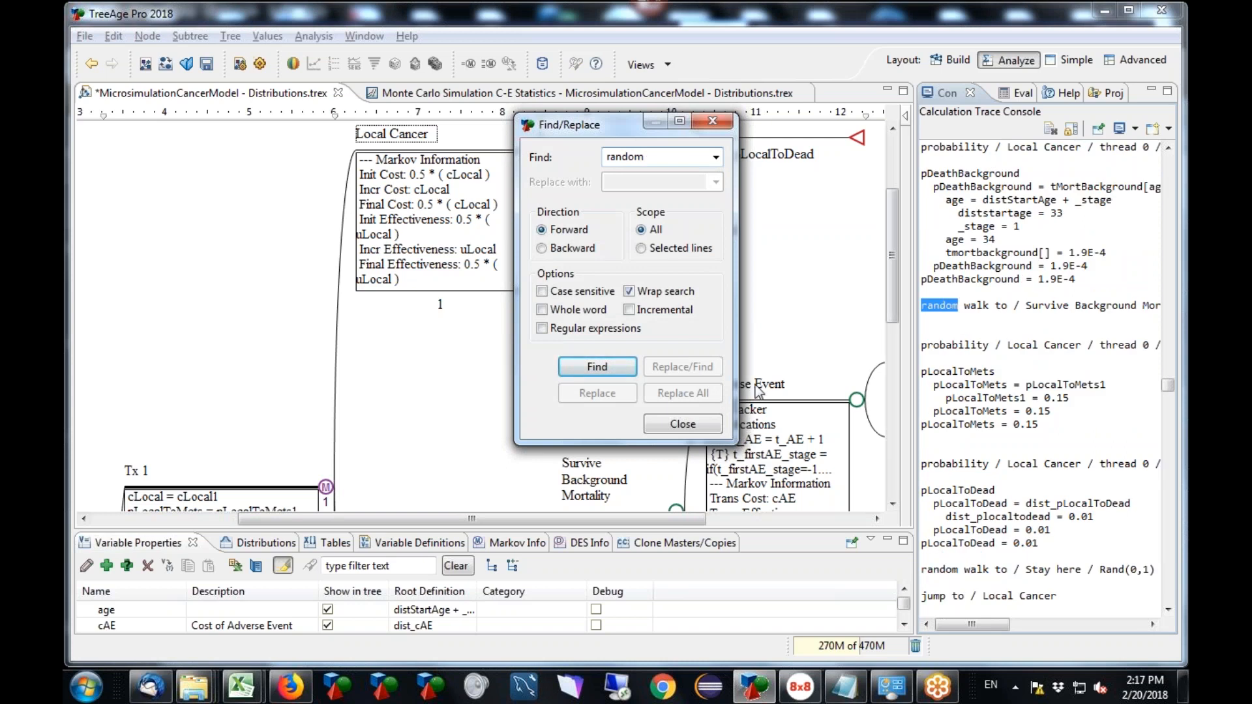
pyautogui.click(601, 365)
pyautogui.click(1029, 229)
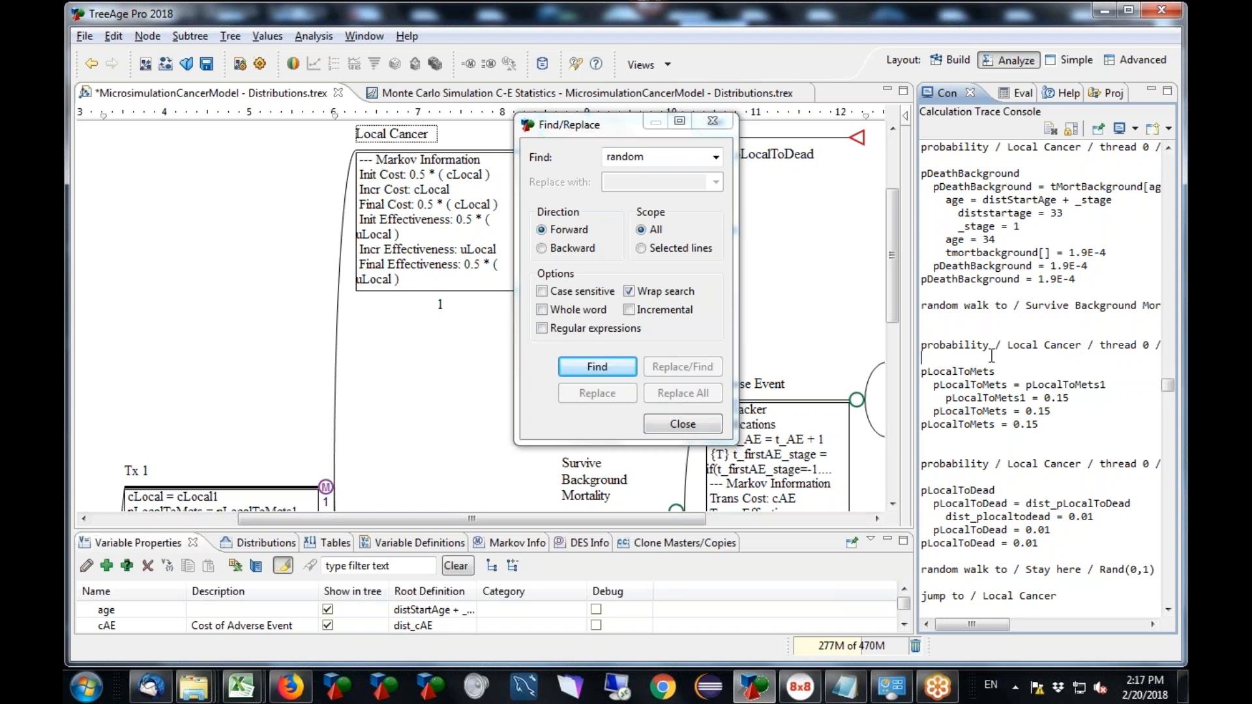
pyautogui.click(704, 430)
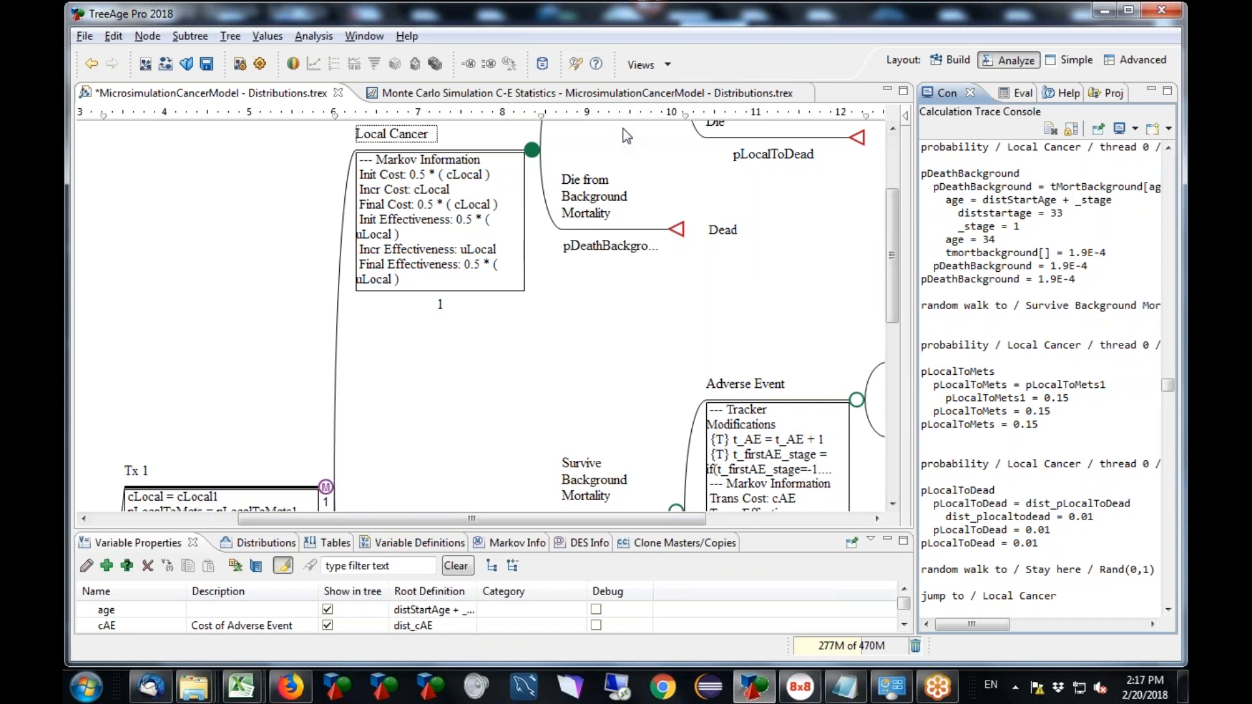
# Close the Monte Carlo results and restrict the trace output in Tree Preferences to selected elements and a limited set of trials
pyautogui.click(805, 93)
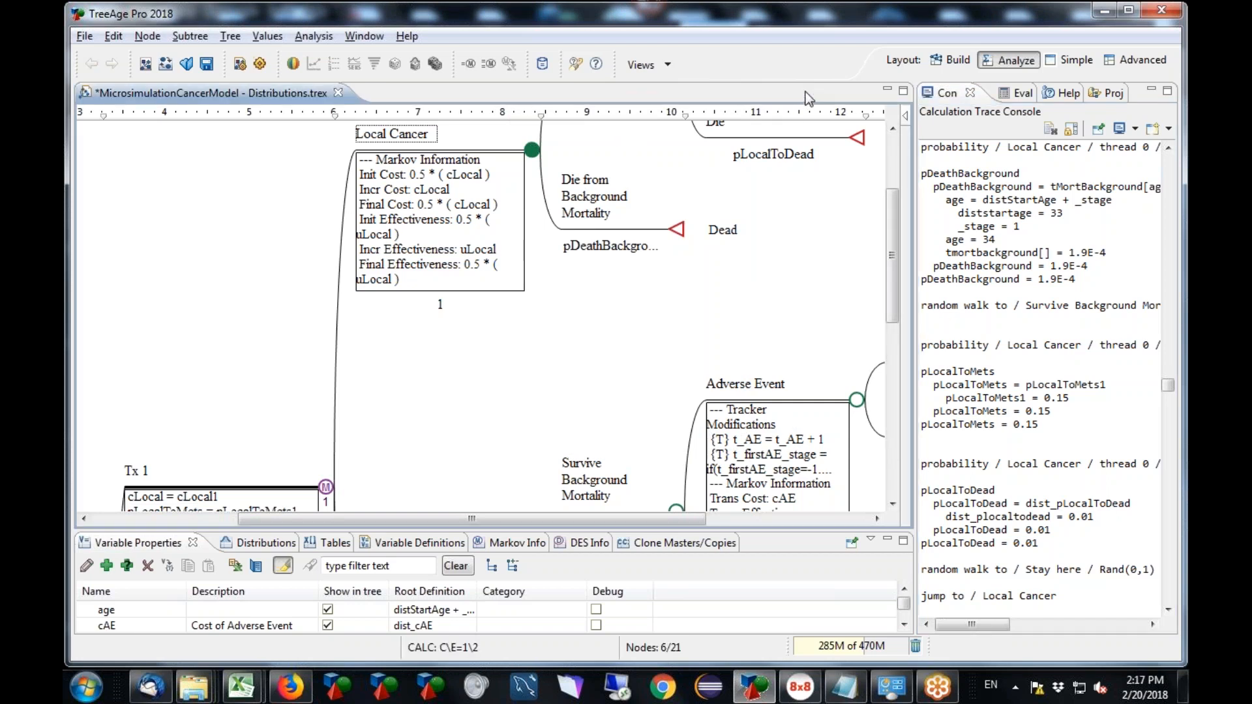
pyautogui.click(236, 39)
pyautogui.click(246, 173)
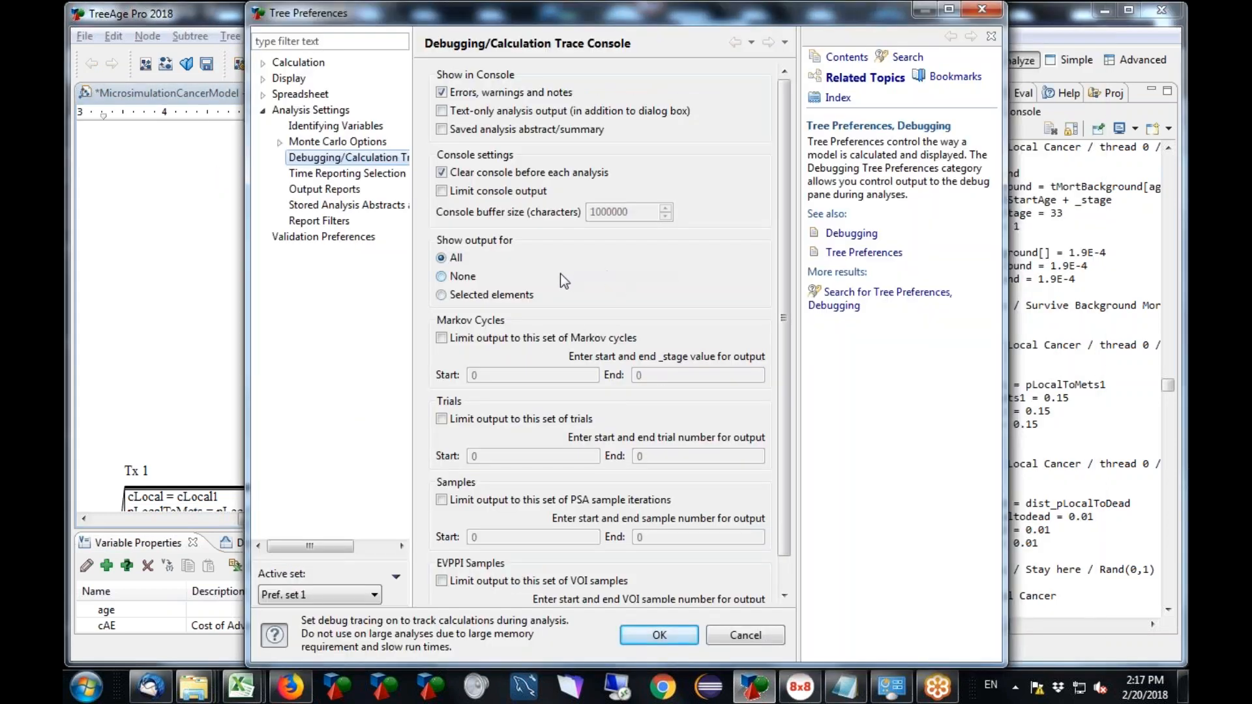
pyautogui.click(442, 296)
pyautogui.click(442, 419)
# Set the traced trial range to start at 8001 and end at 8002
pyautogui.click(484, 455)
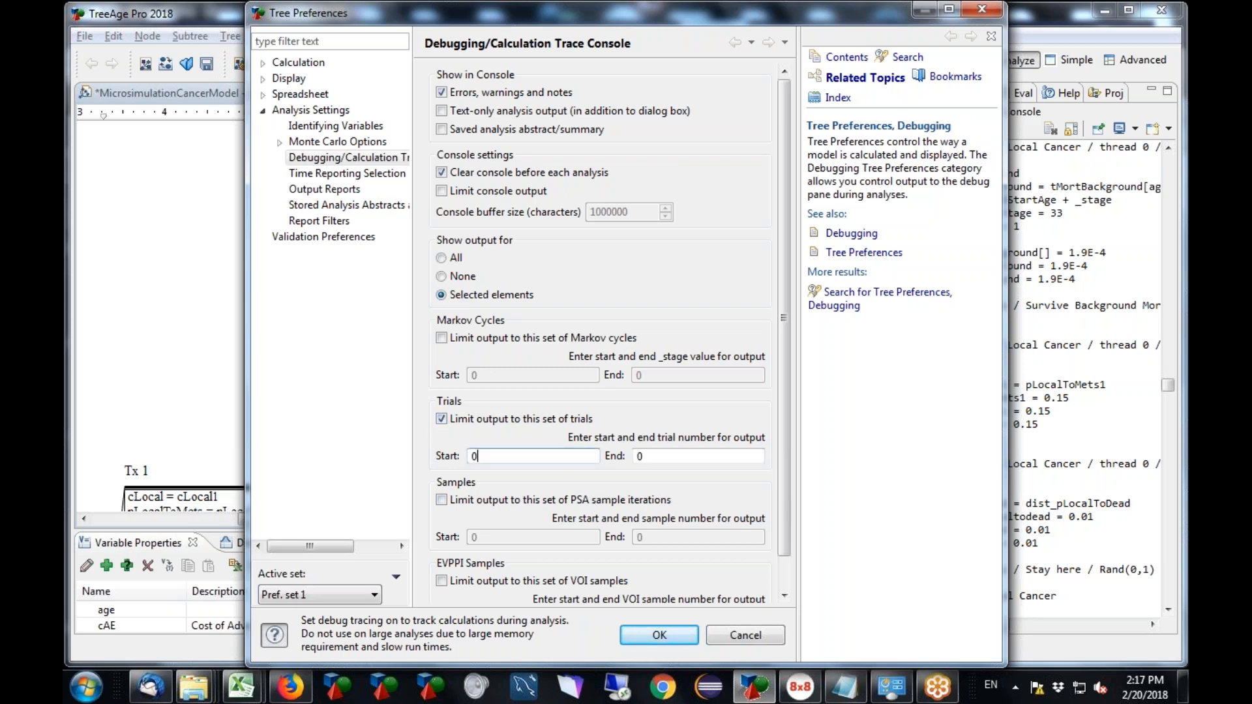
pyautogui.press('BackSpace')
pyautogui.write('1')
pyautogui.press('BackSpace')
pyautogui.write('8001')
pyautogui.doubleClick(704, 458)
pyautogui.press('BackSpace')
pyautogui.write('8002')
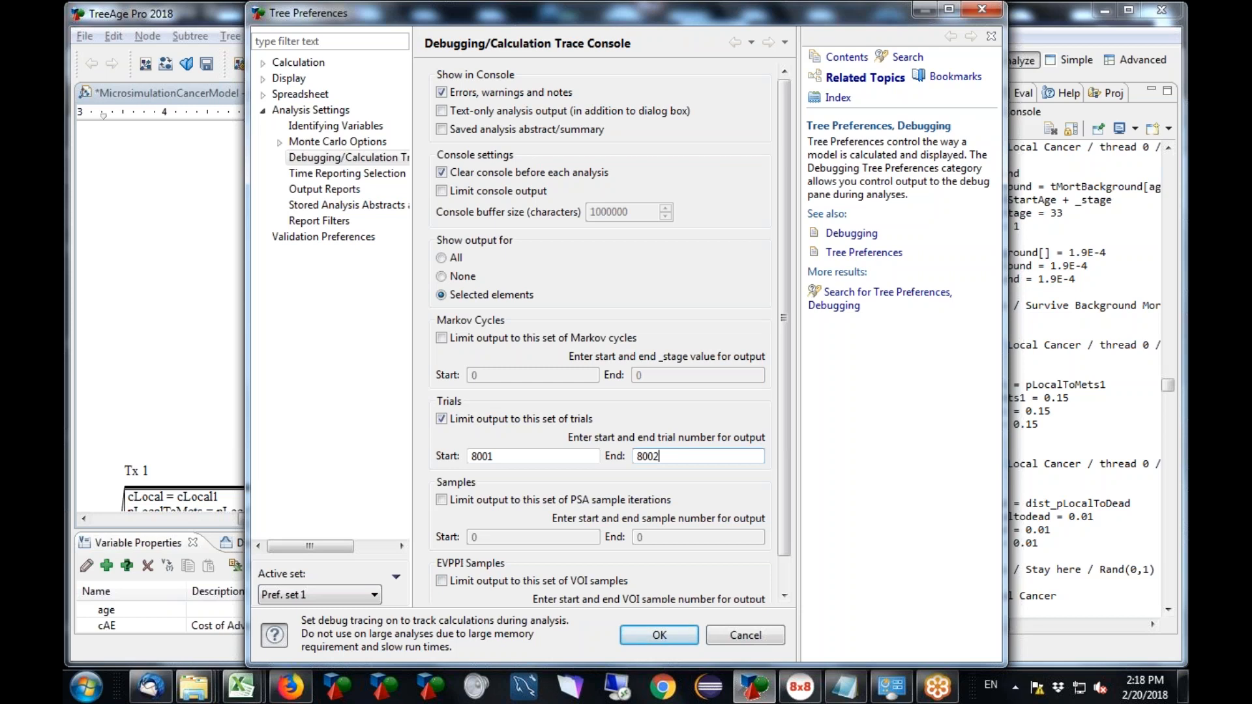
# Set the traced trial range to start at 1 and end at 2, and apply the preferences
pyautogui.hotkey('shift', 'Tab')
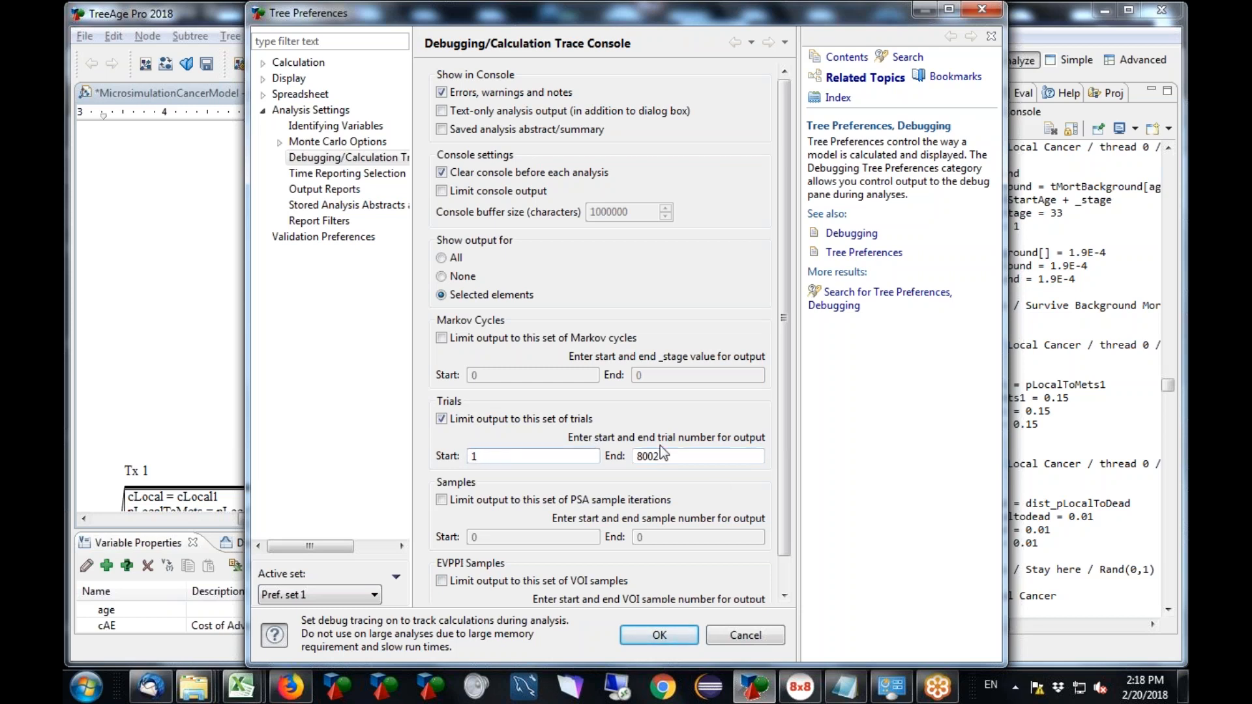
pyautogui.press('Tab')
pyautogui.write('2')
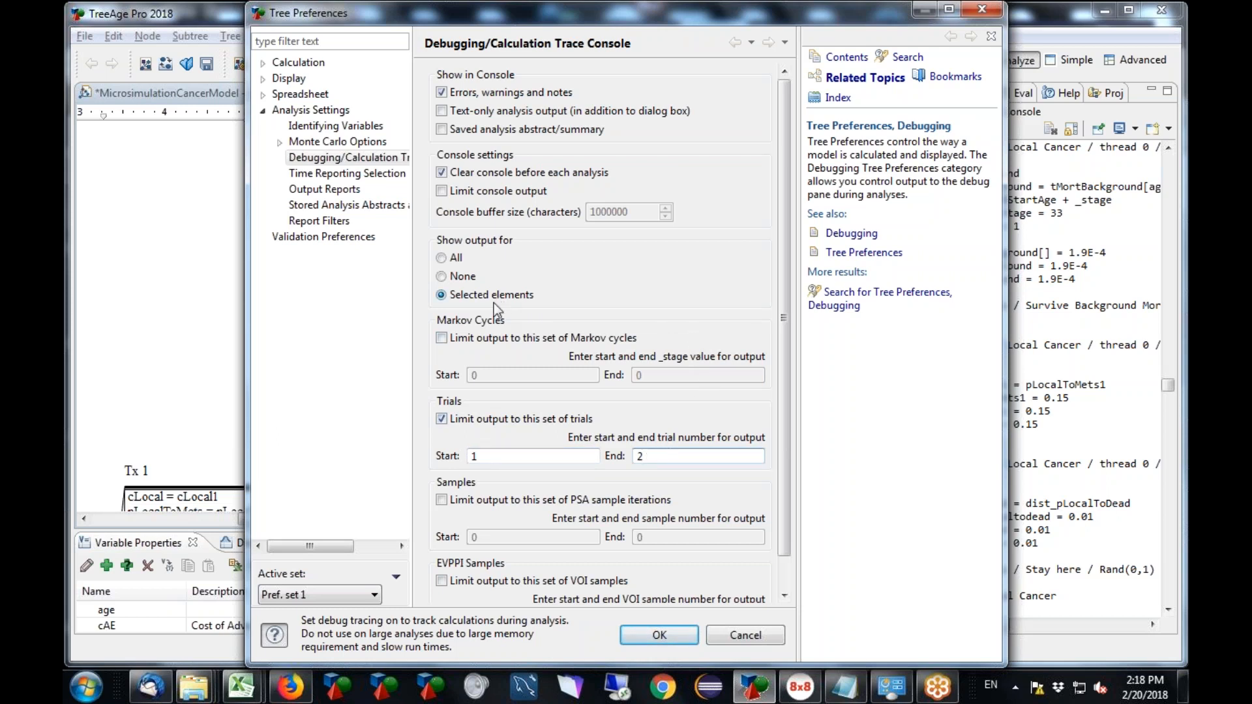
pyautogui.click(659, 635)
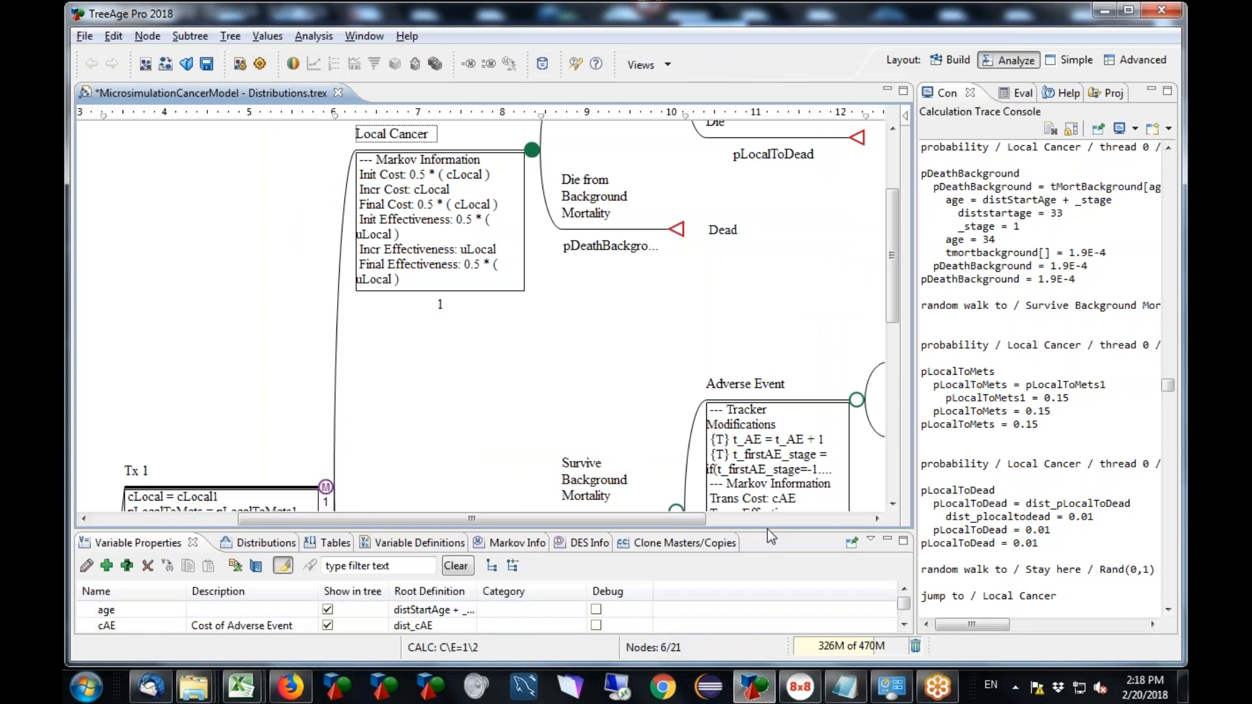
# Enable debug output for the pLocalToDead variable and the distStartAge distribution
pyautogui.moveTo(772, 530); pyautogui.dragTo(775, 332)
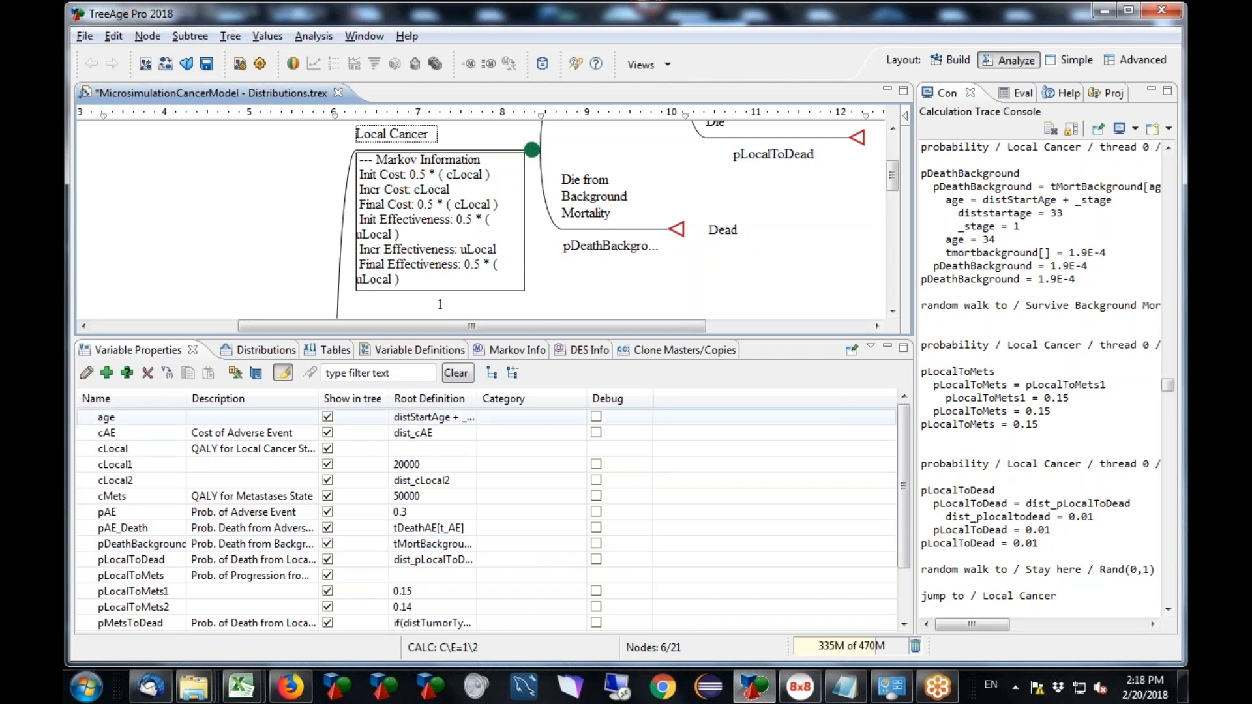
pyautogui.click(598, 559)
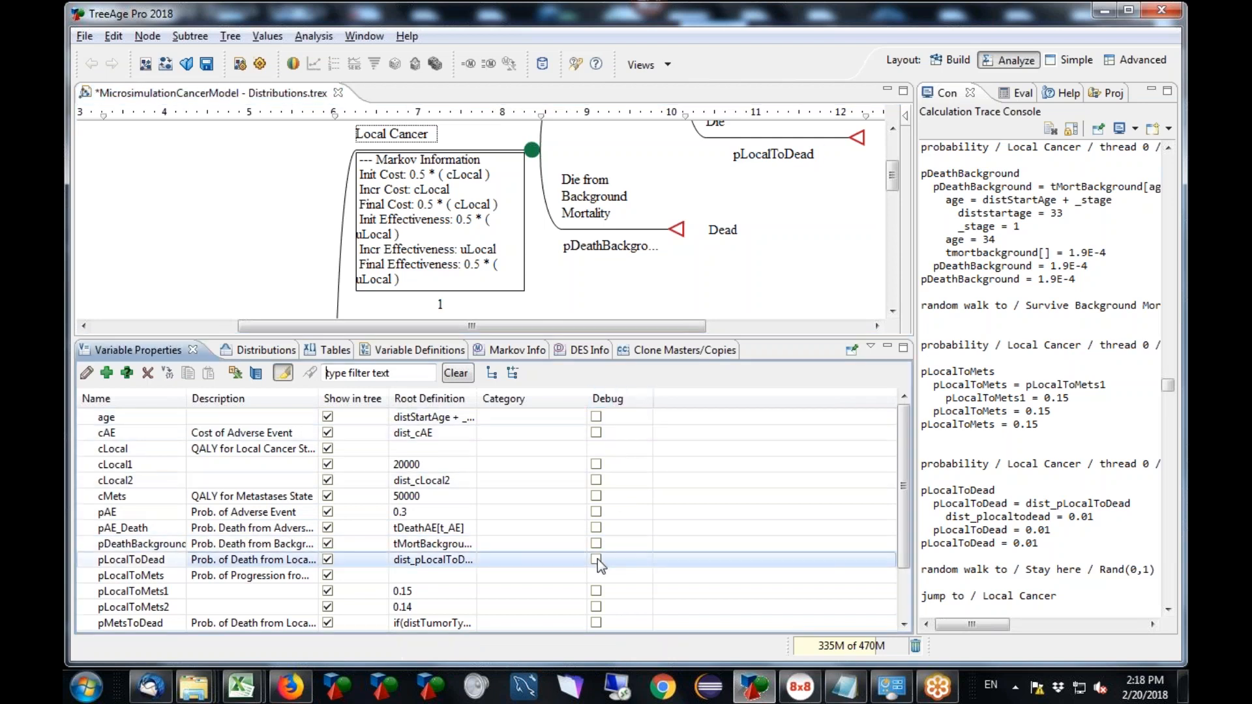
pyautogui.click(597, 559)
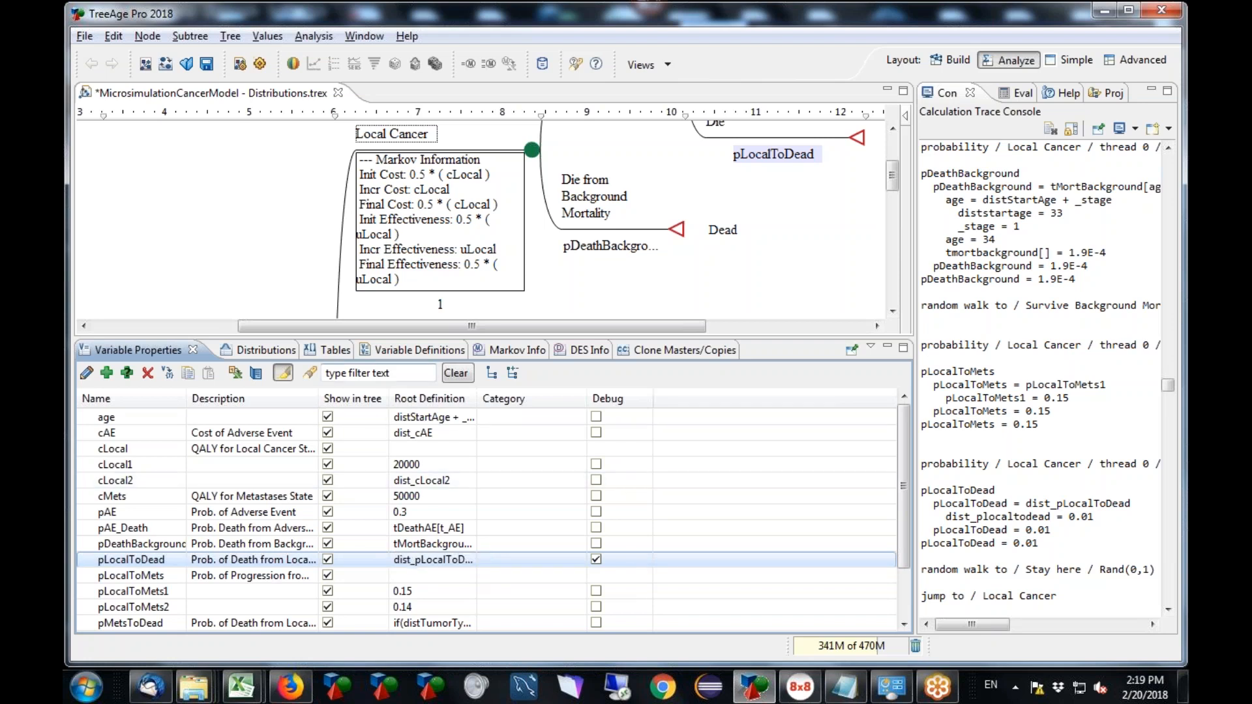
pyautogui.click(281, 353)
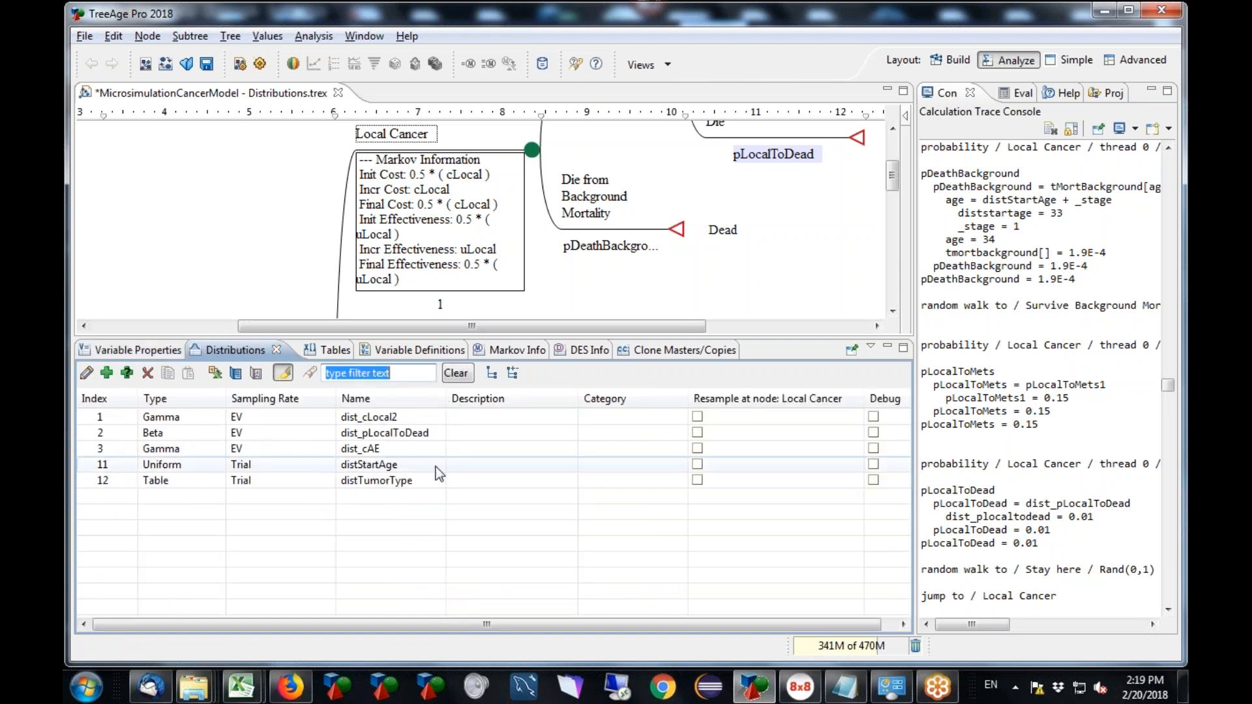
pyautogui.click(873, 463)
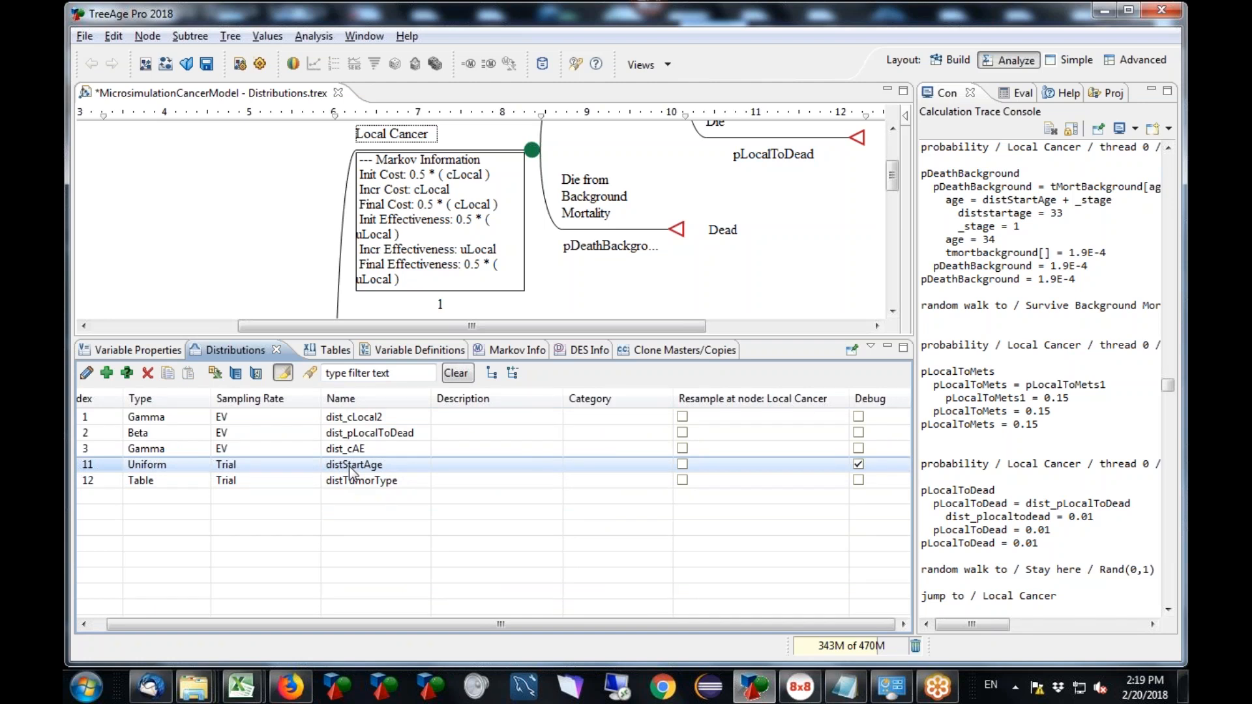
pyautogui.moveTo(757, 338); pyautogui.dragTo(755, 457)
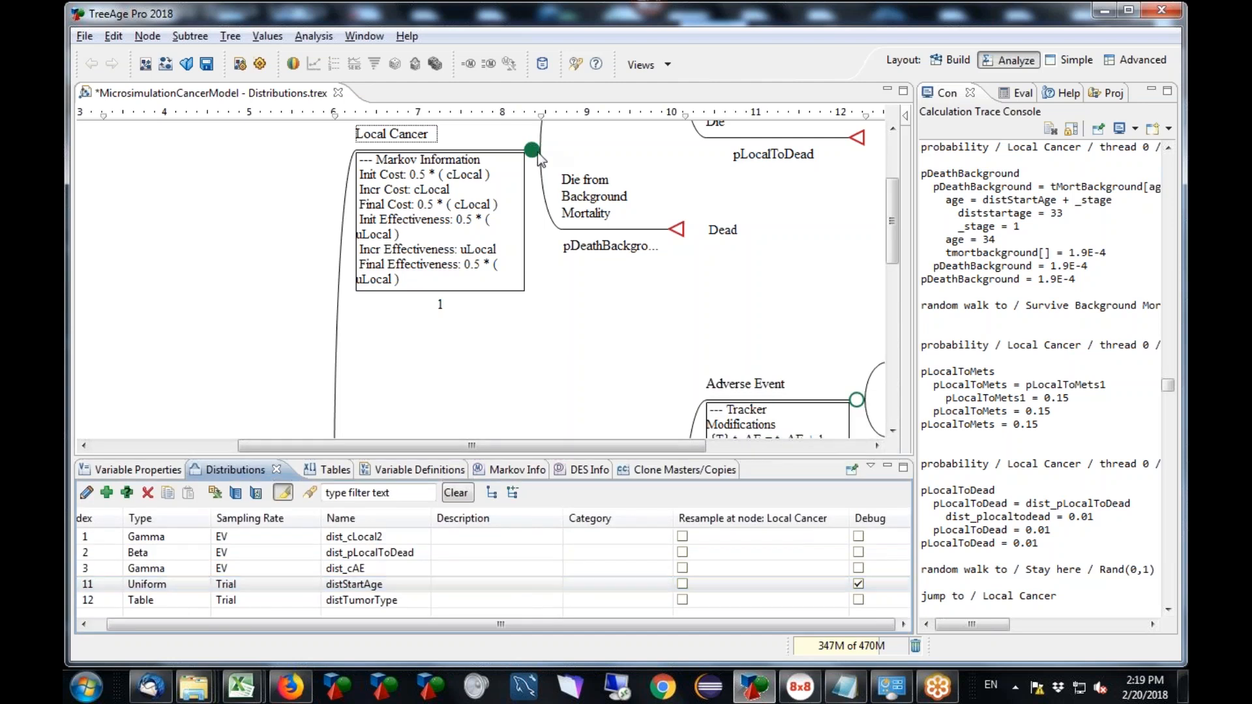
# Run a Monte Carlo microsimulation of 10000 trials from the root Choose node
pyautogui.click(537, 151)
pyautogui.press('Left')
pyautogui.press('Left')
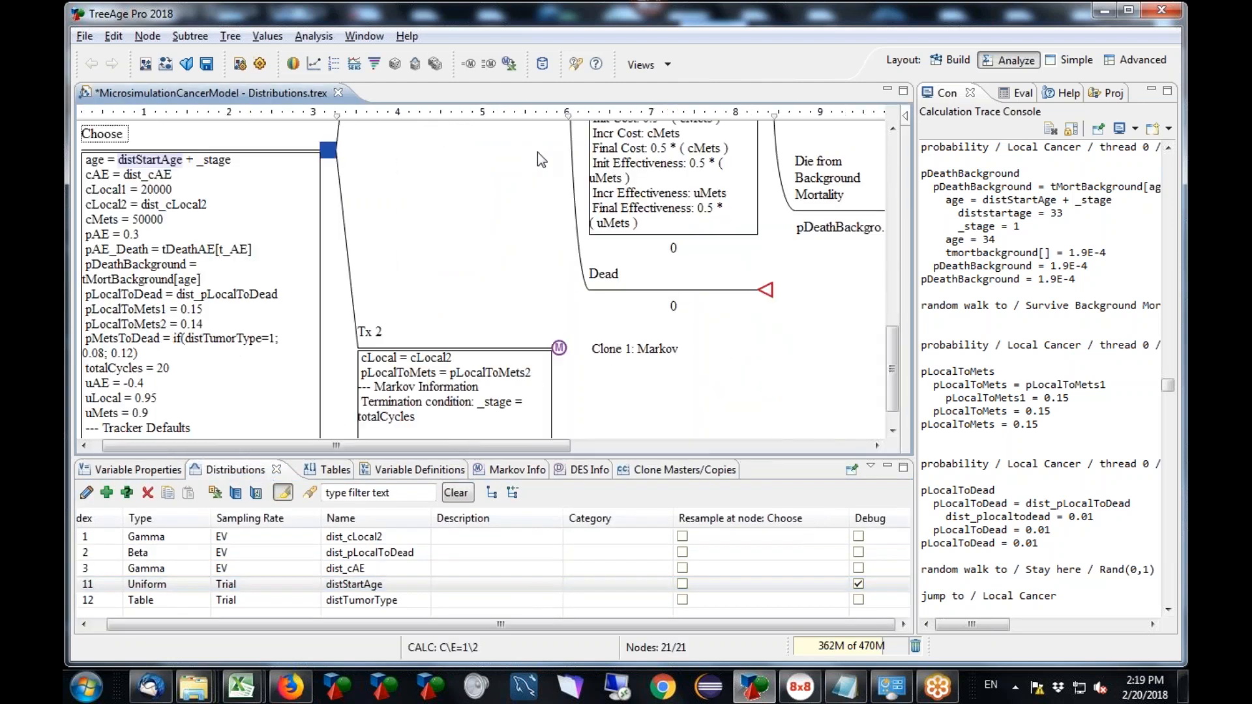
pyautogui.click(395, 63)
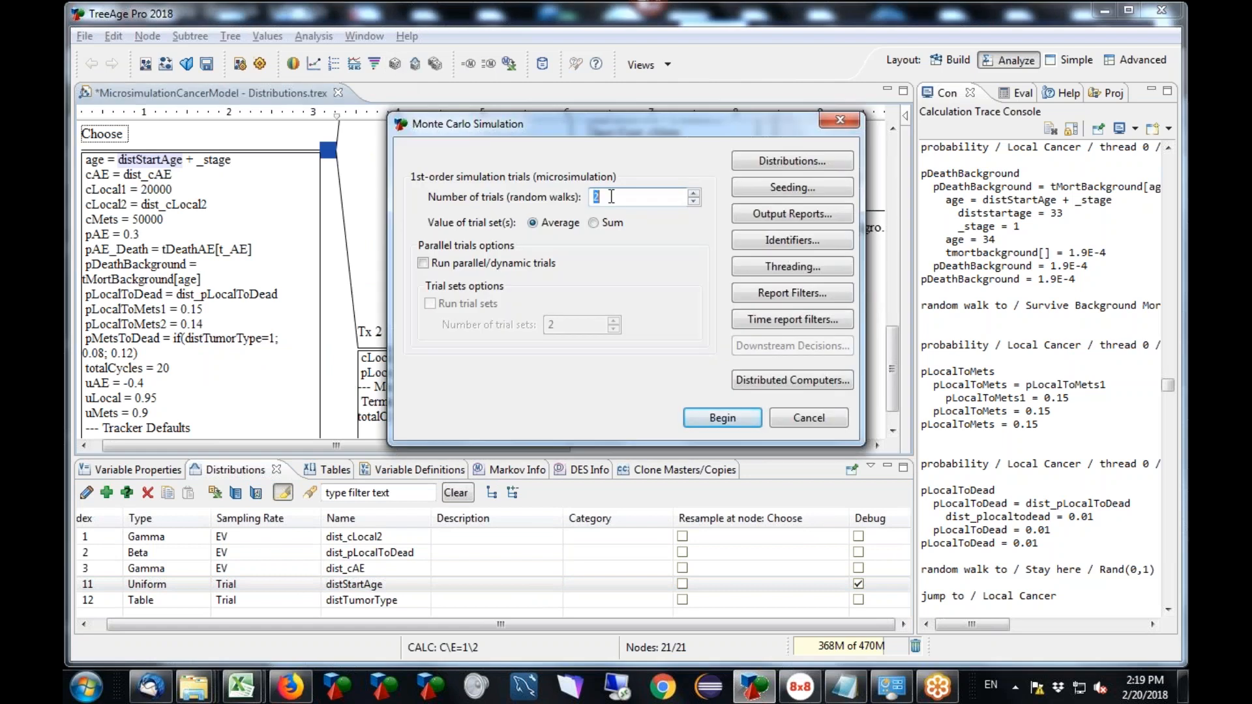
pyautogui.write('10000')
pyautogui.click(722, 417)
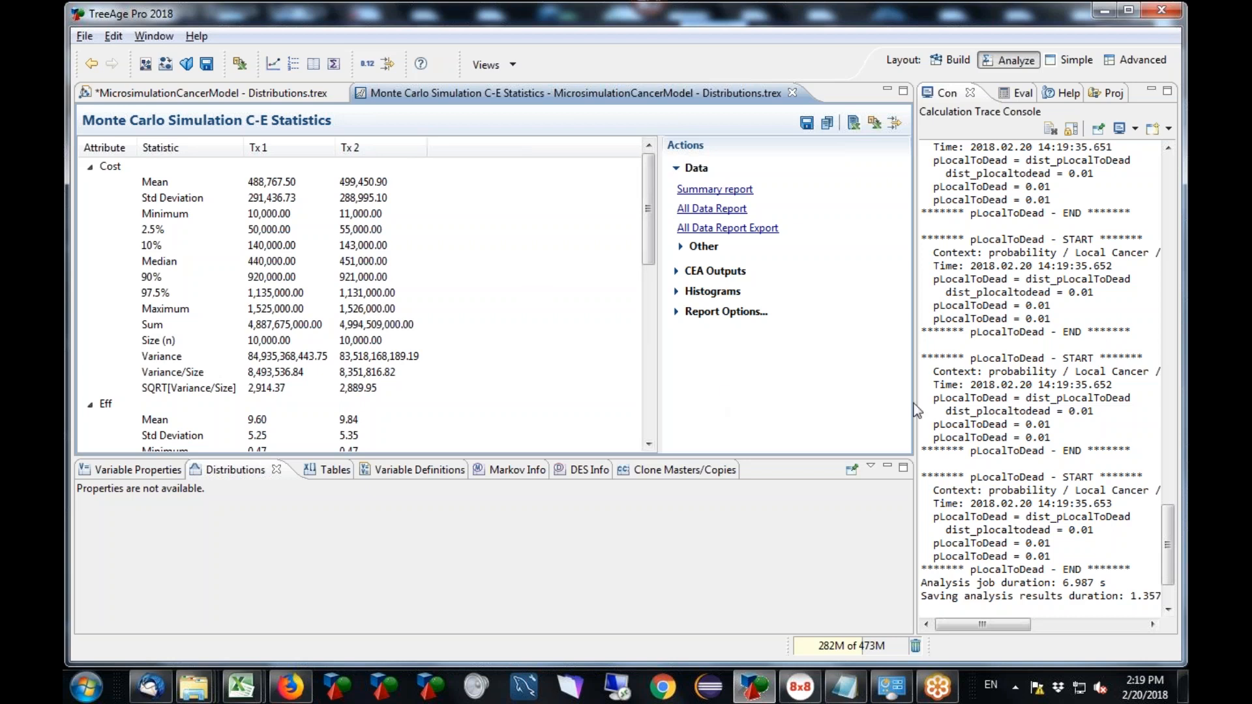
# Widen the console and examine the two distStartAge entries at the beginning of the trace
pyautogui.moveTo(916, 409); pyautogui.dragTo(656, 407)
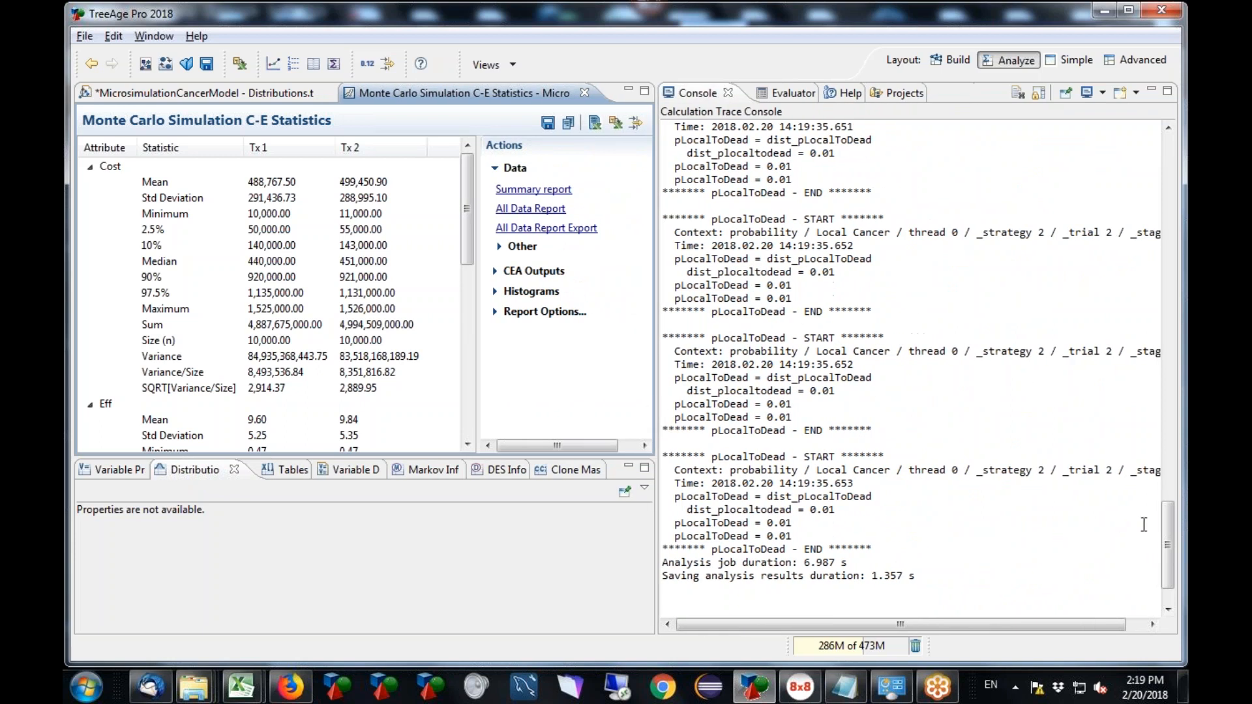
pyautogui.moveTo(1168, 545); pyautogui.dragTo(1167, 179)
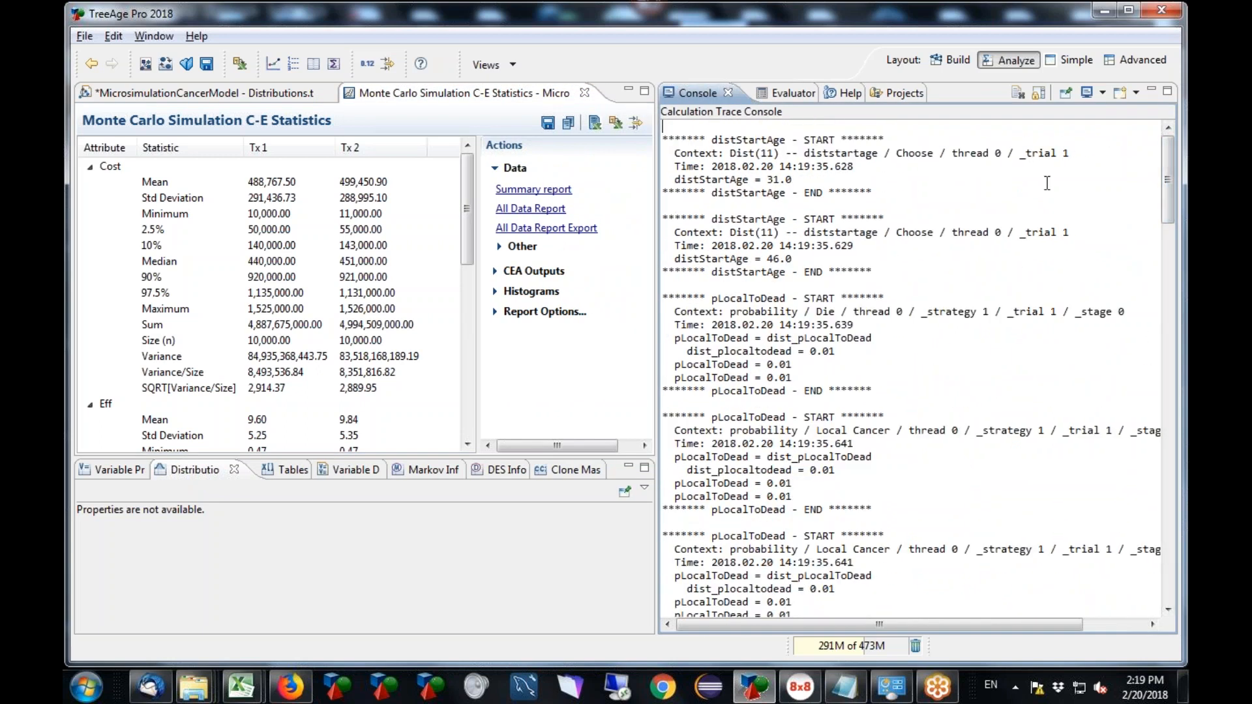
pyautogui.moveTo(808, 181); pyautogui.dragTo(653, 179)
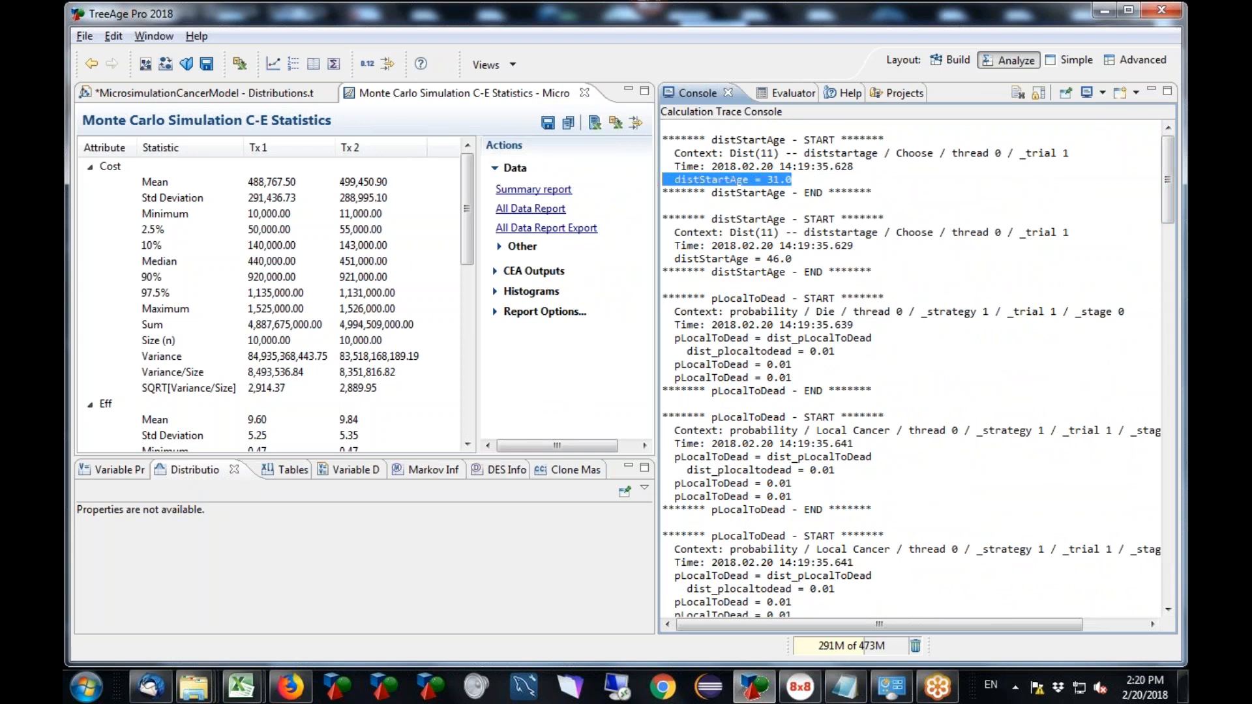
pyautogui.moveTo(793, 259); pyautogui.dragTo(666, 253)
pyautogui.click(795, 259)
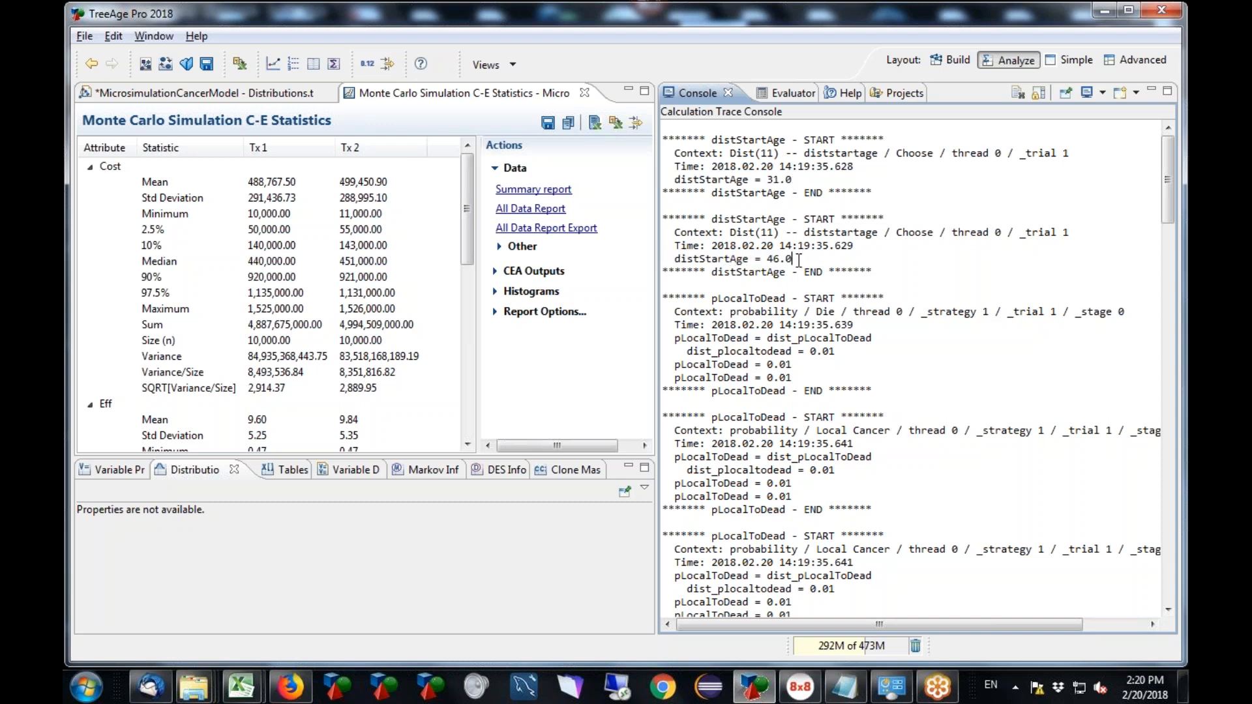
pyautogui.moveTo(808, 259); pyautogui.dragTo(669, 259)
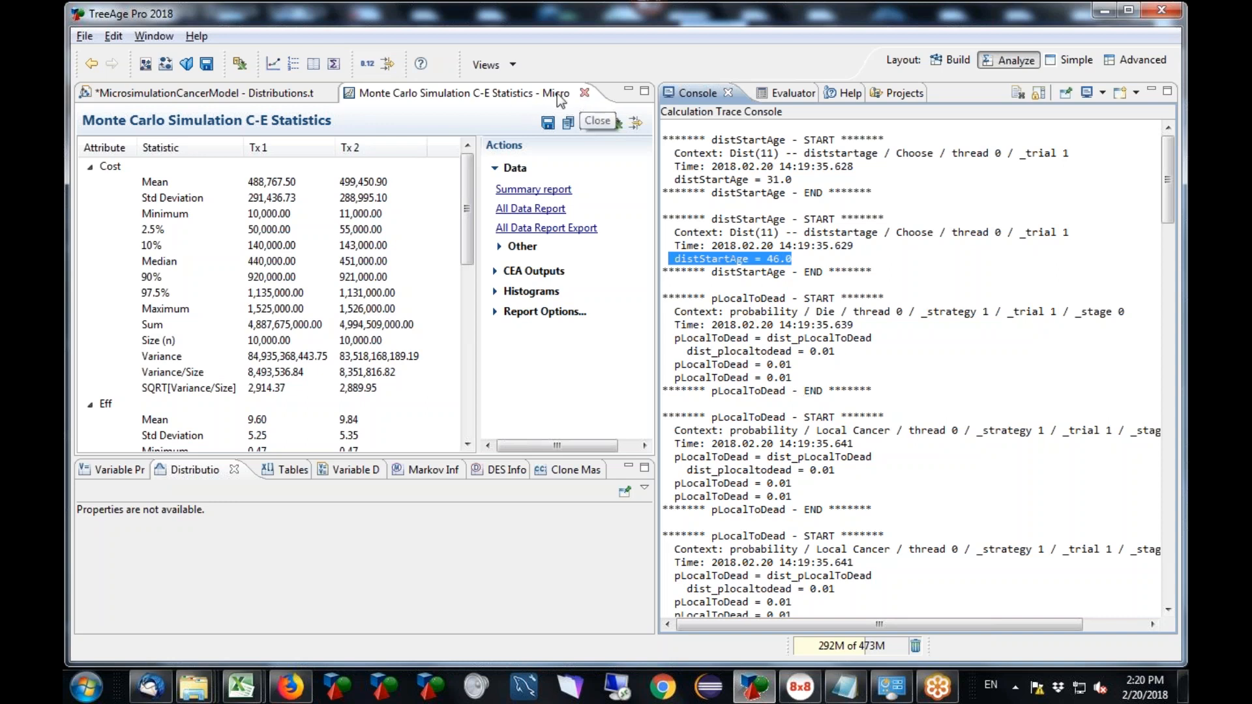
# In the model's variable list filtered by "p", enable debug output for pDeathBackground and disable it for pLocalToDead
pyautogui.click(250, 92)
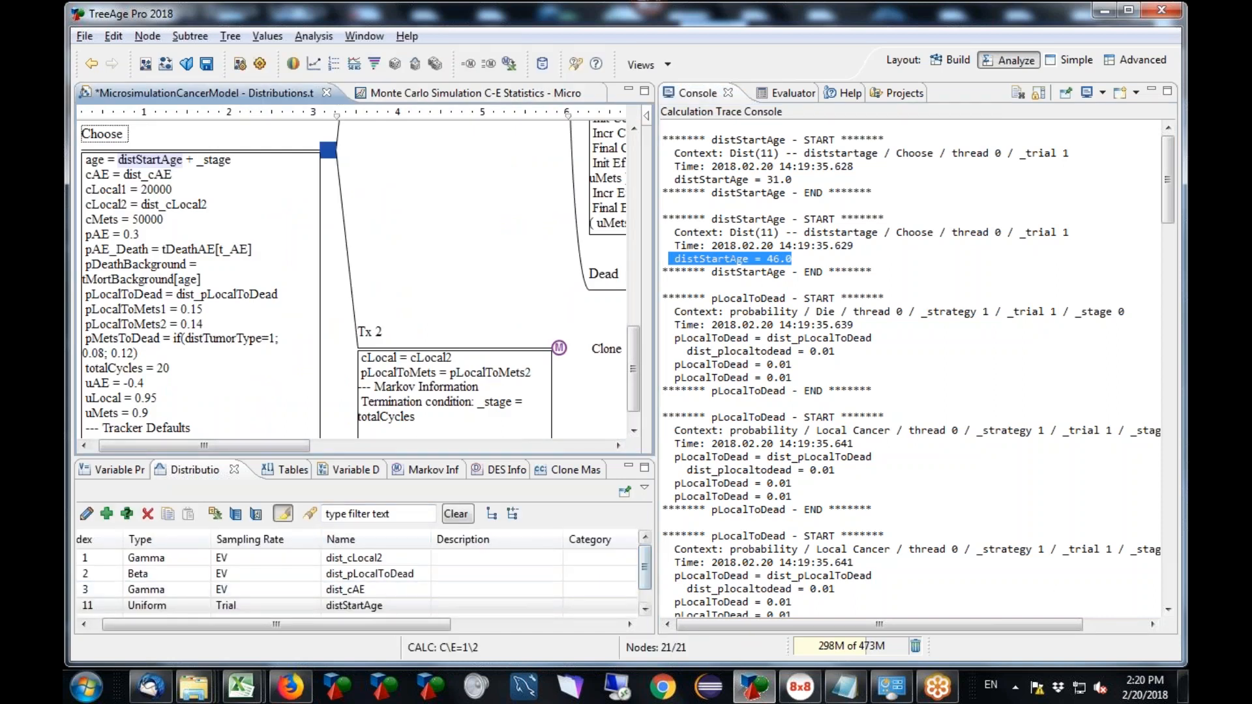
pyautogui.moveTo(657, 578); pyautogui.dragTo(848, 569)
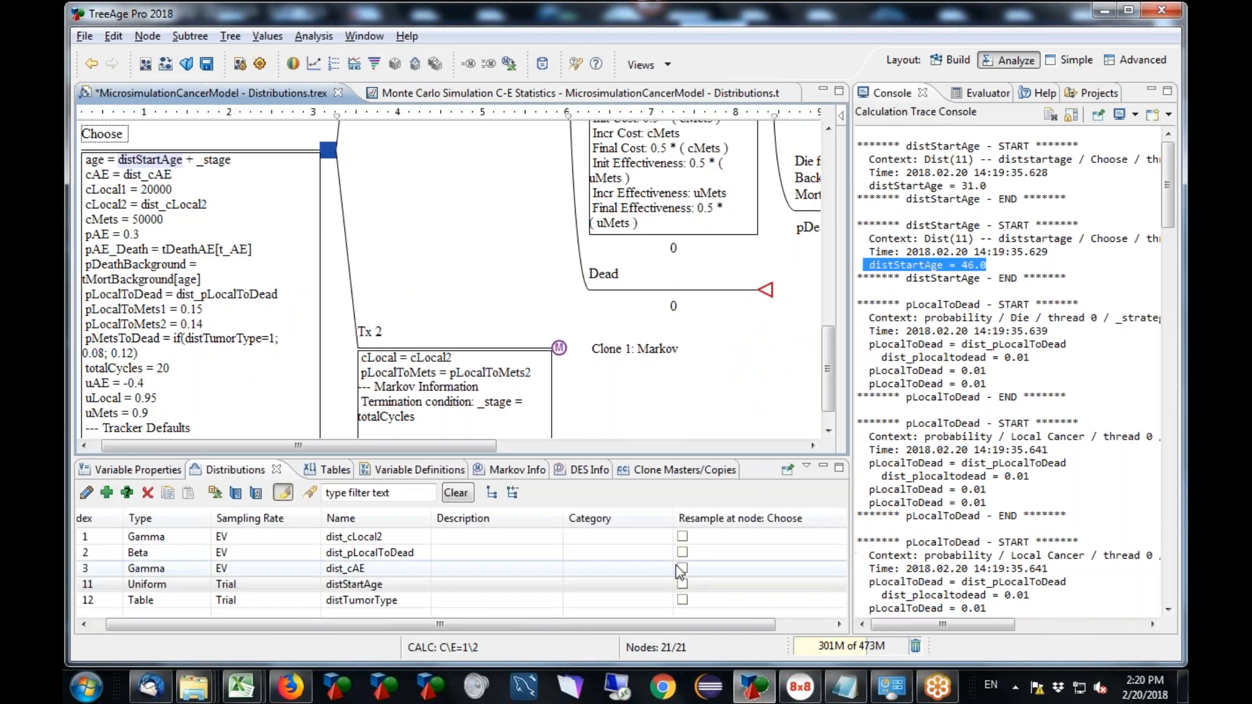
pyautogui.click(405, 493)
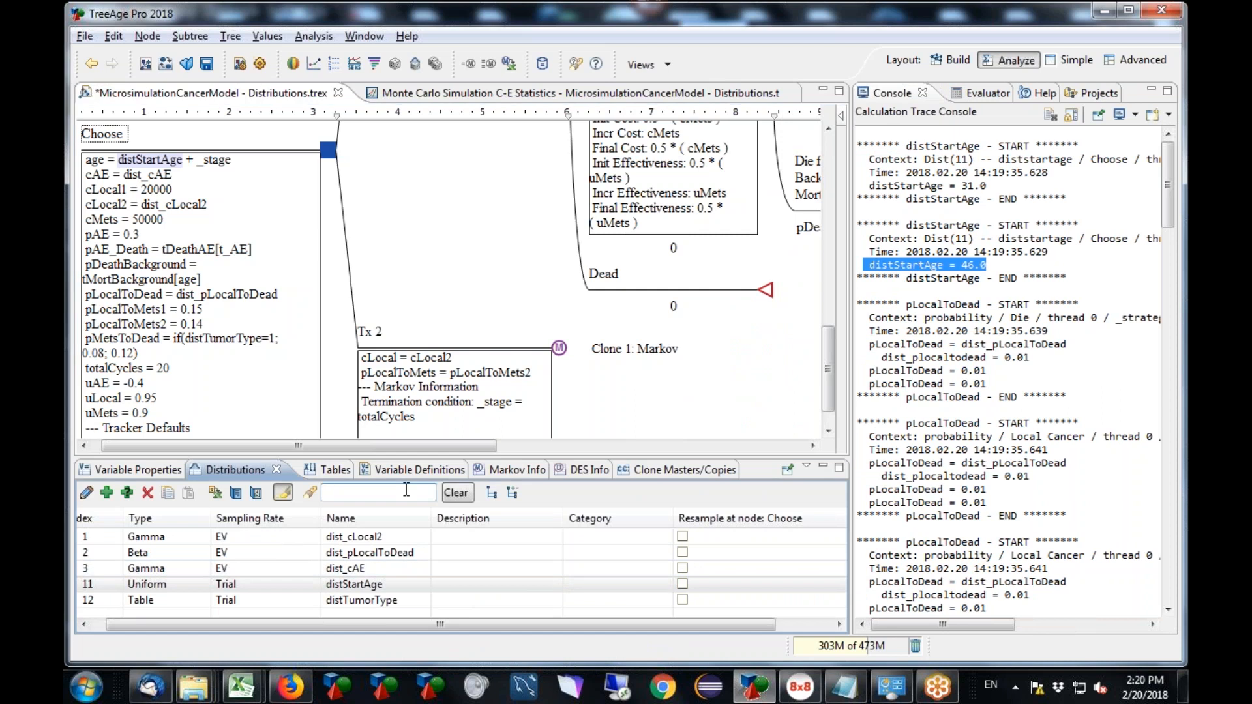
pyautogui.write('p')
pyautogui.press('BackSpace')
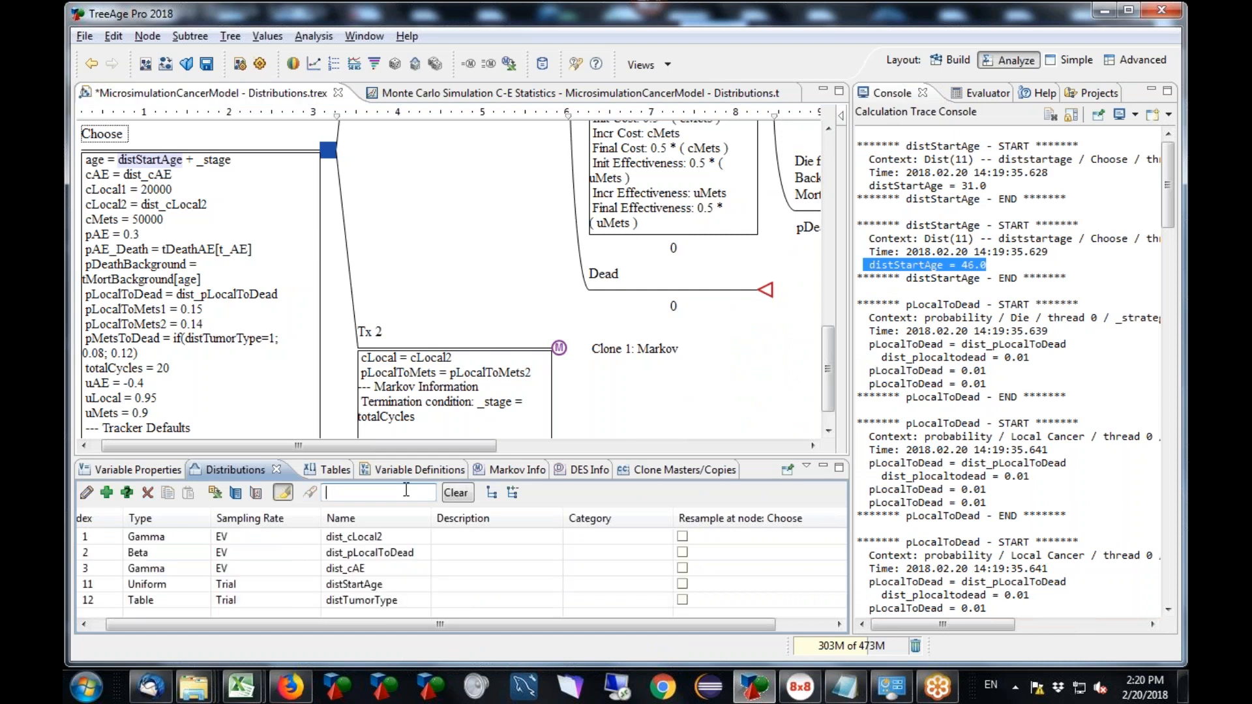
pyautogui.click(168, 470)
pyautogui.click(323, 494)
pyautogui.write('p')
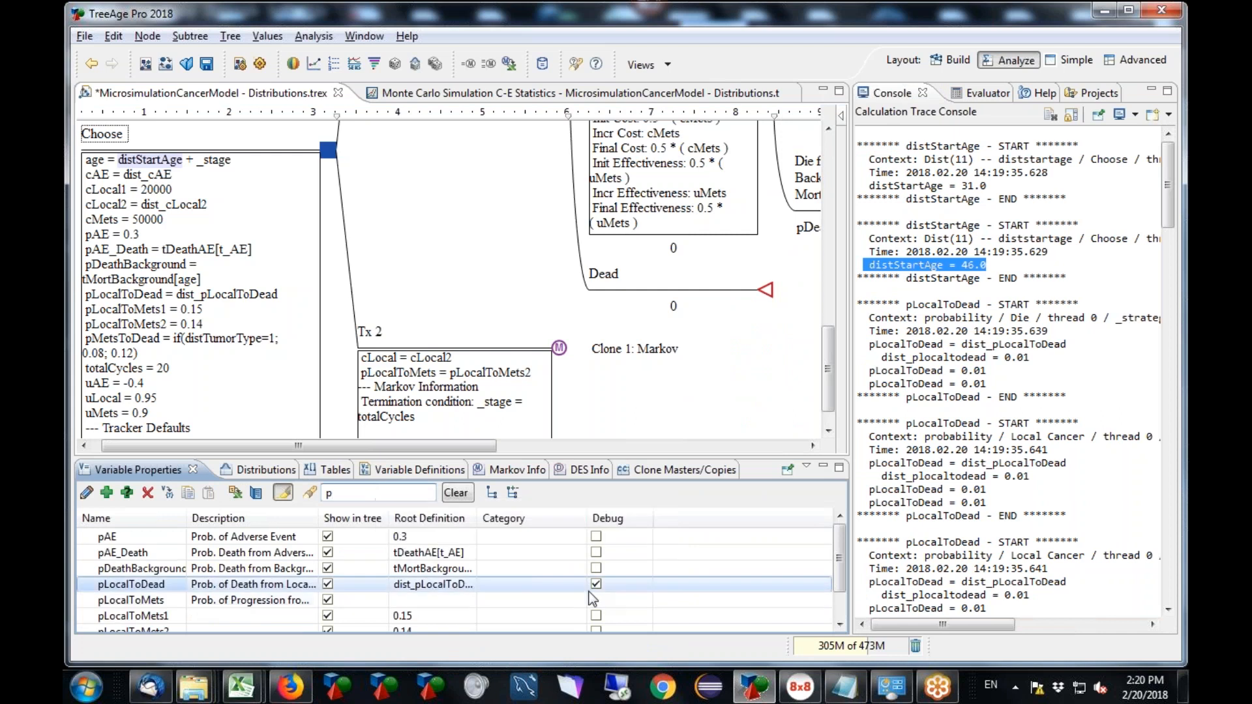
pyautogui.click(596, 568)
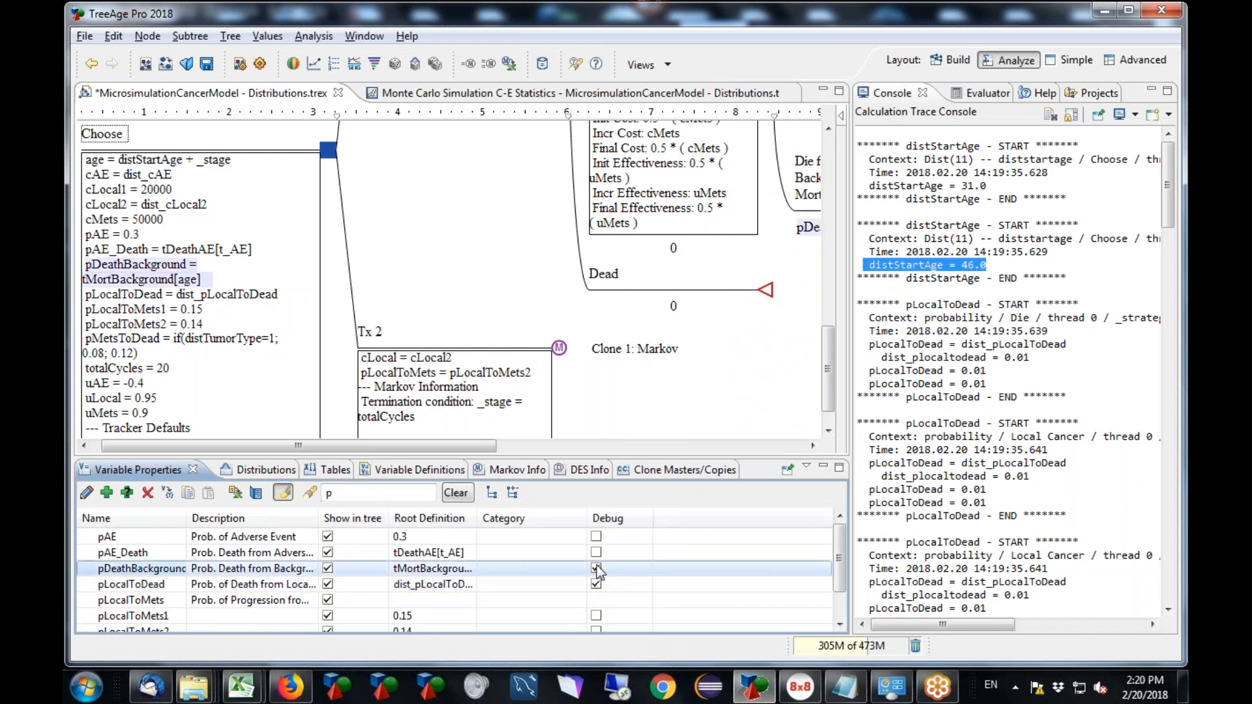
pyautogui.click(596, 585)
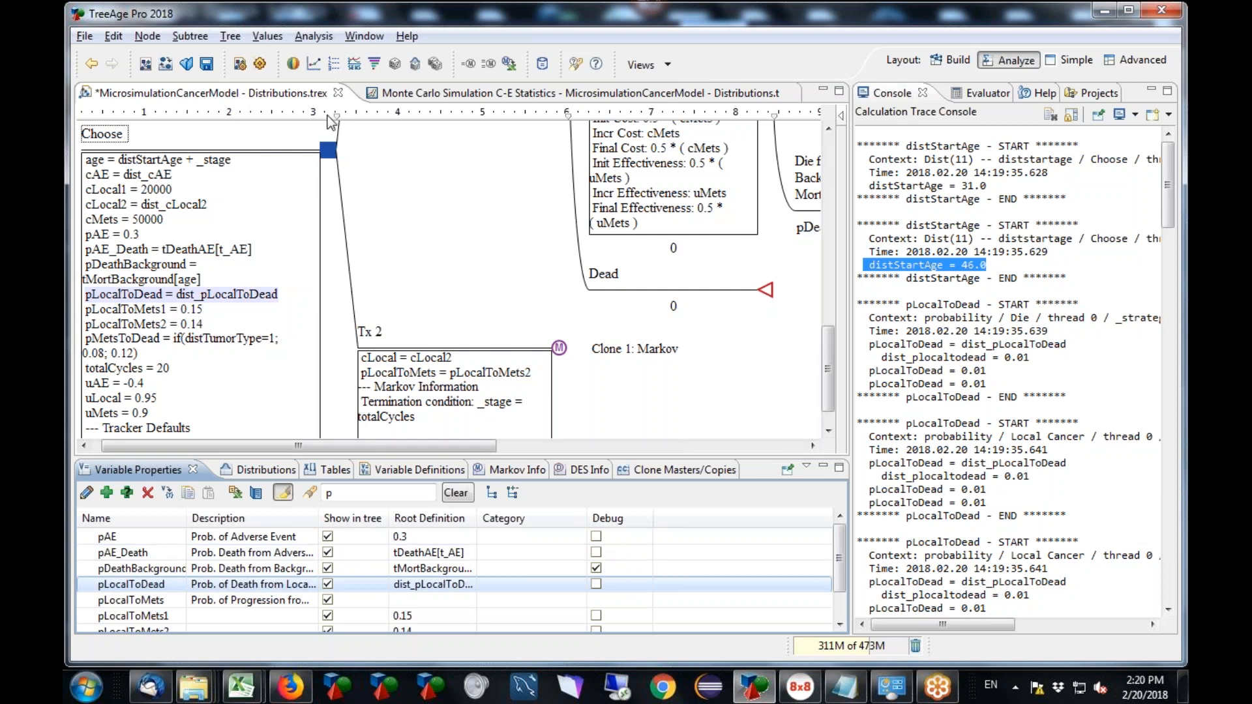
# Close the previous simulation results and rerun the Monte Carlo microsimulation with 10000 trials from the Choose node
pyautogui.click(791, 92)
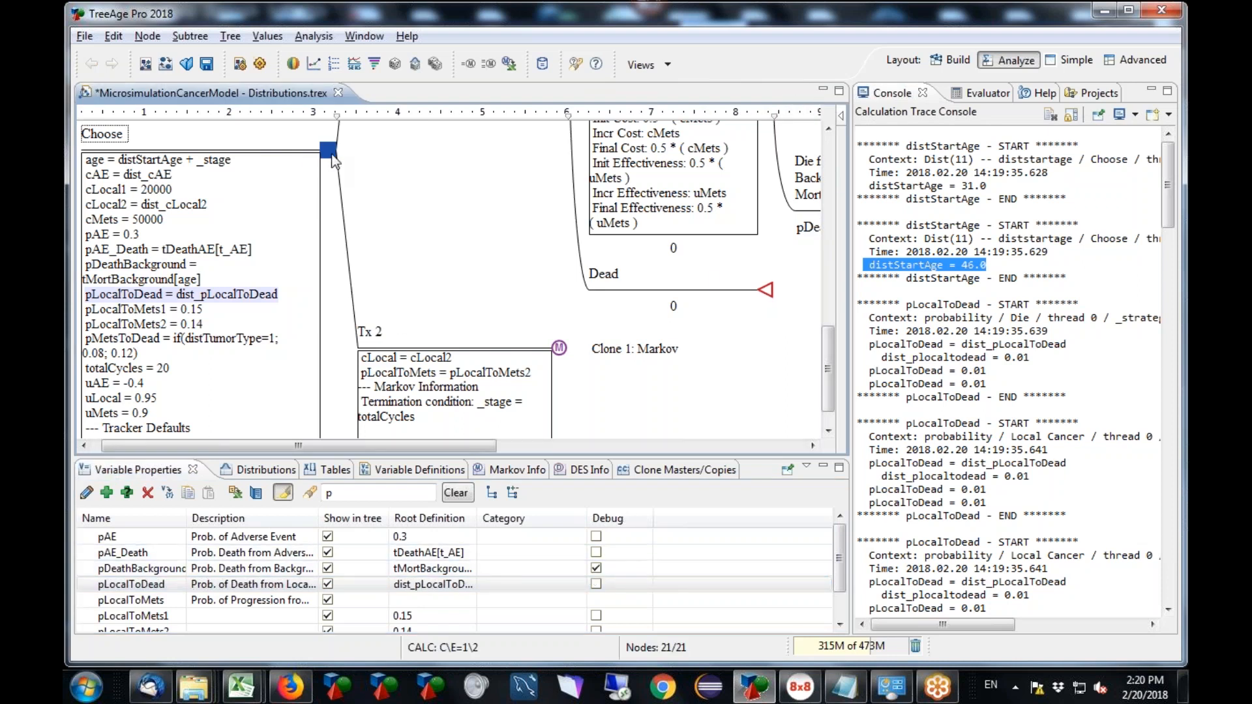
pyautogui.click(414, 65)
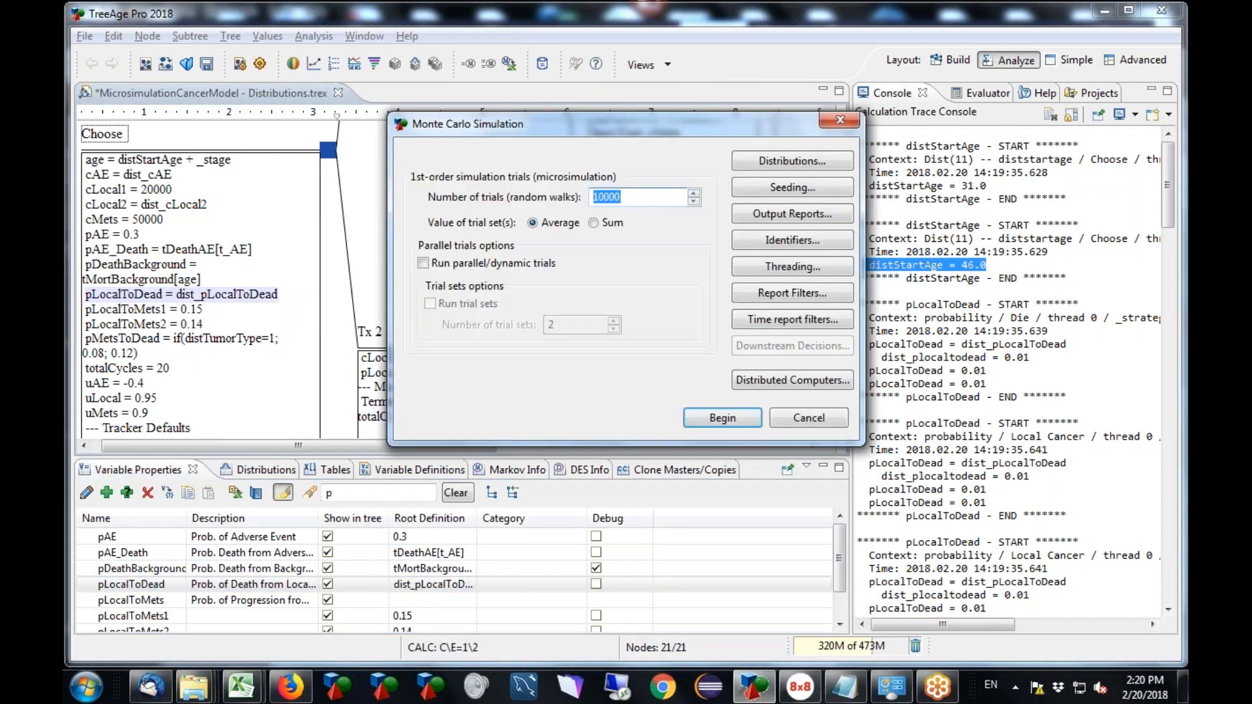
pyautogui.click(735, 423)
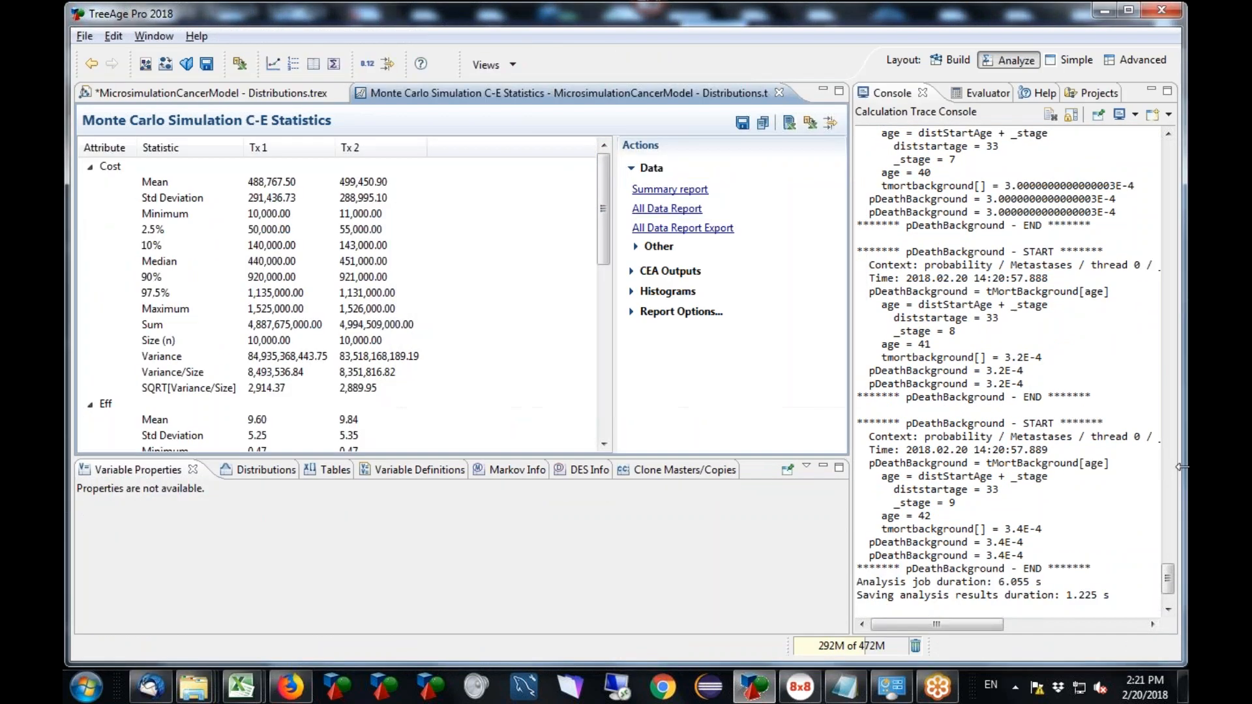
# Examine the second distStartAge entry and the first pDeathBackground block at the beginning of the trace
pyautogui.moveTo(1168, 578); pyautogui.dragTo(1169, 157)
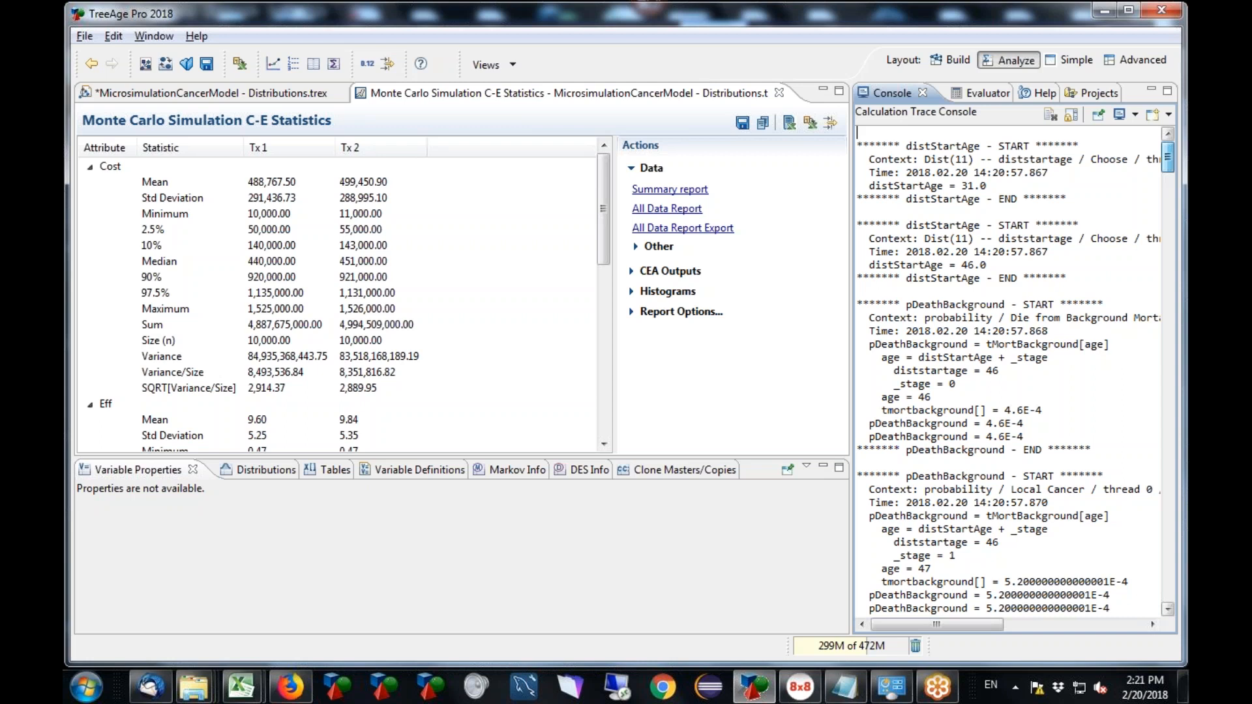
pyautogui.moveTo(987, 265)
pyautogui.mouseDown()
pyautogui.moveTo(868, 252)
pyautogui.moveTo(863, 236)
pyautogui.mouseUp()
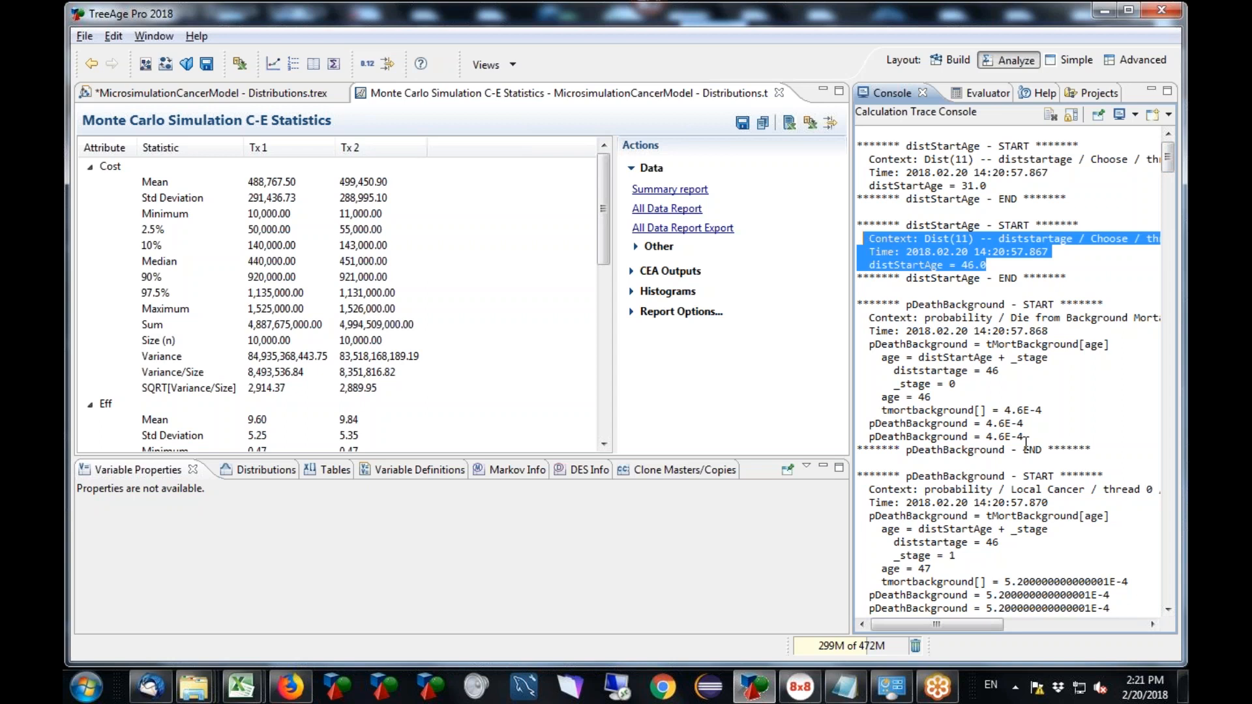
pyautogui.moveTo(1096, 450); pyautogui.dragTo(856, 306)
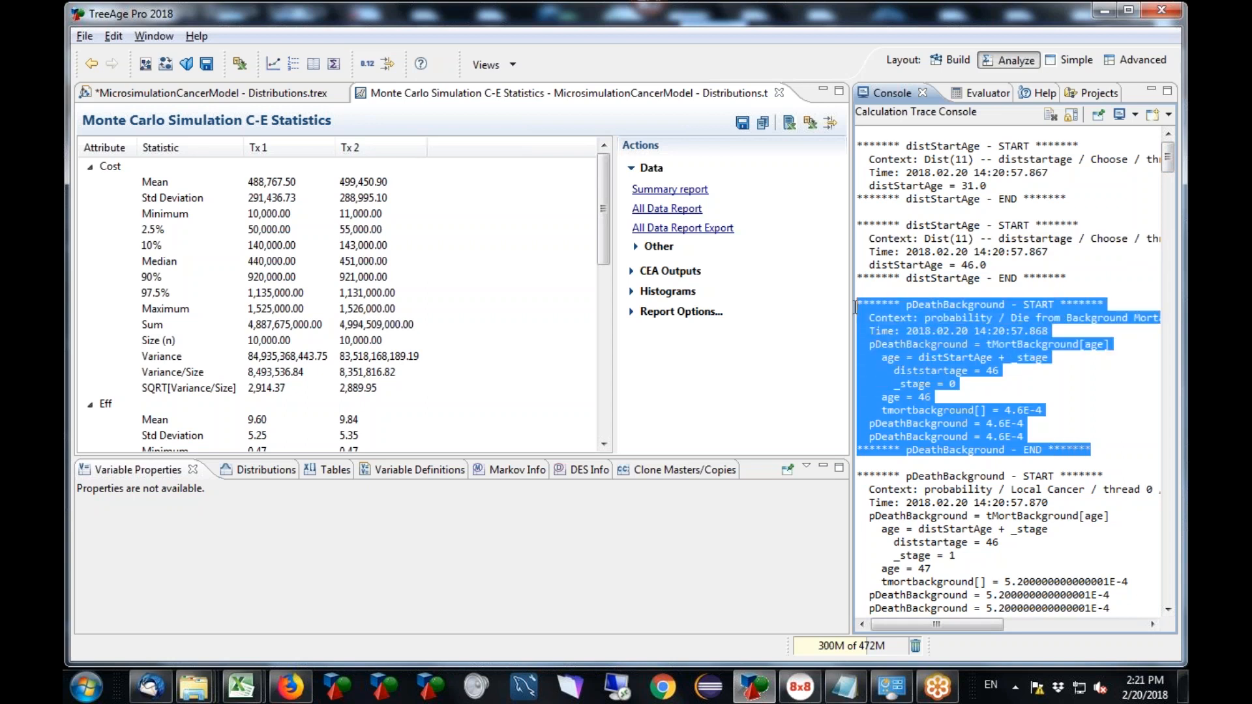
# Locate the Die from Background Mortality branch of Local Cancer in the model tree
pyautogui.click(288, 97)
pyautogui.click(769, 290)
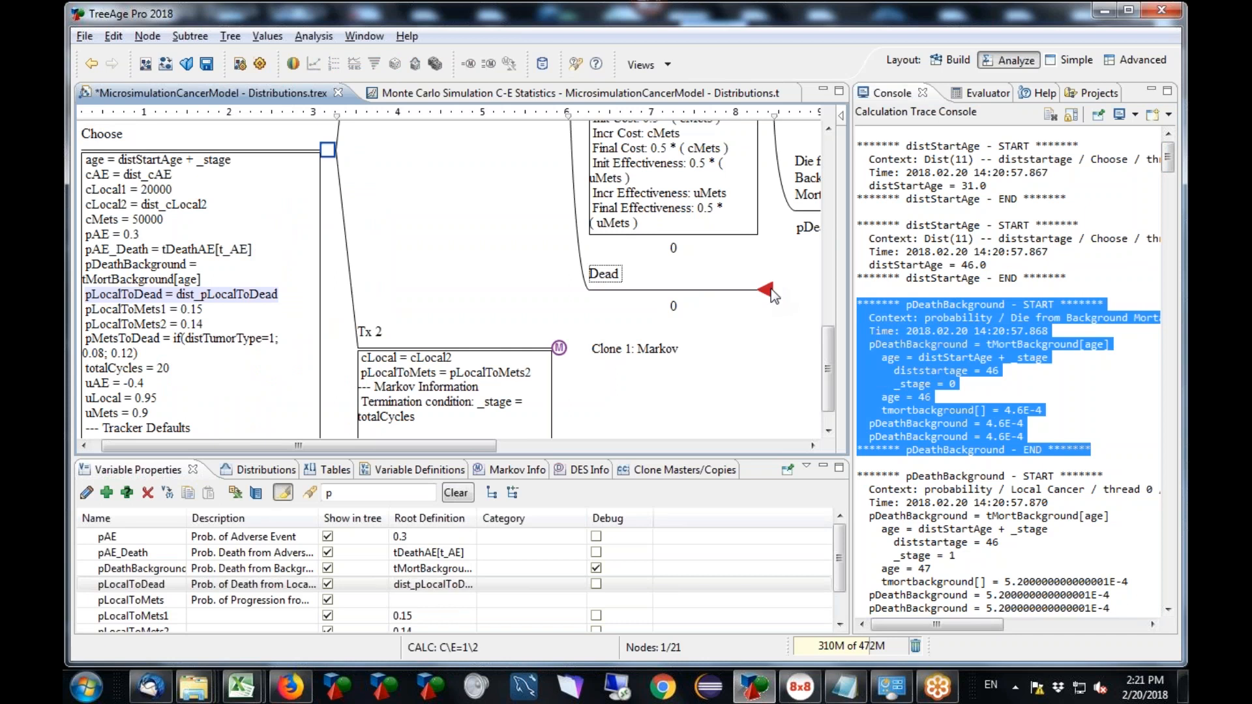
pyautogui.press('Up')
pyautogui.press('Up')
pyautogui.press('Right')
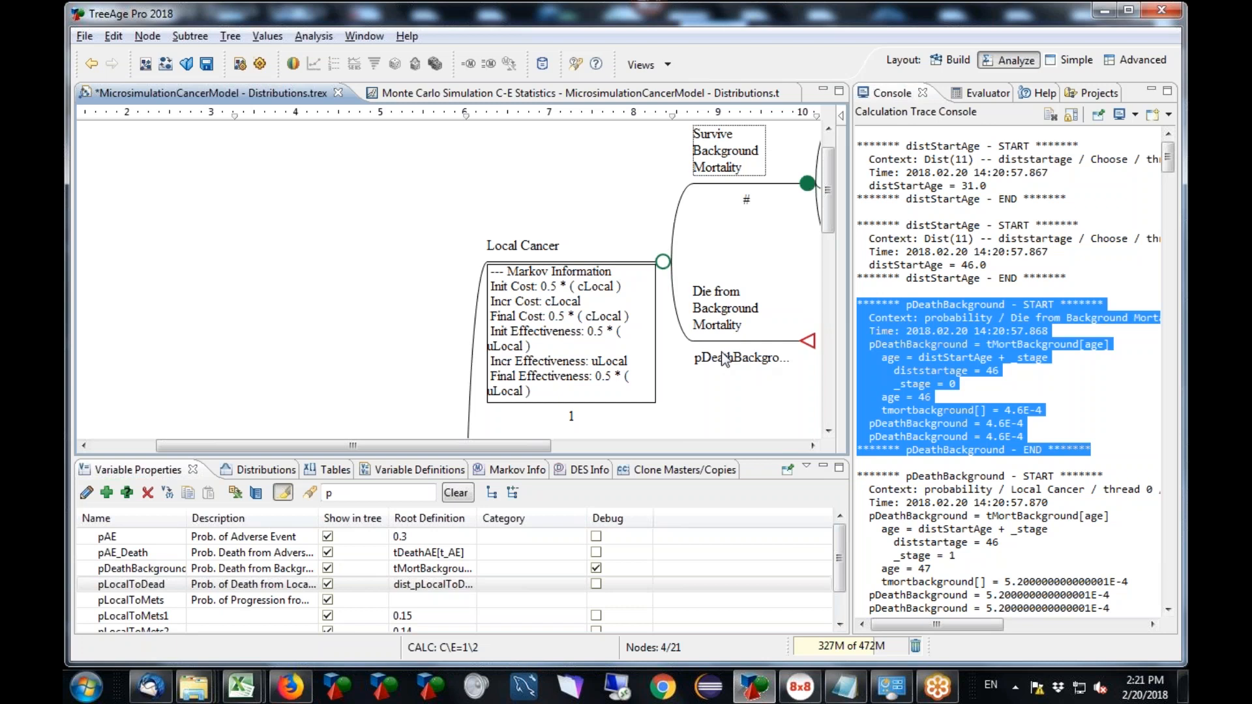
# Examine the start age, stage and mortality table lookup in the first pDeathBackground block of the trace
pyautogui.click(1008, 361)
pyautogui.moveTo(985, 371); pyautogui.dragTo(1004, 372)
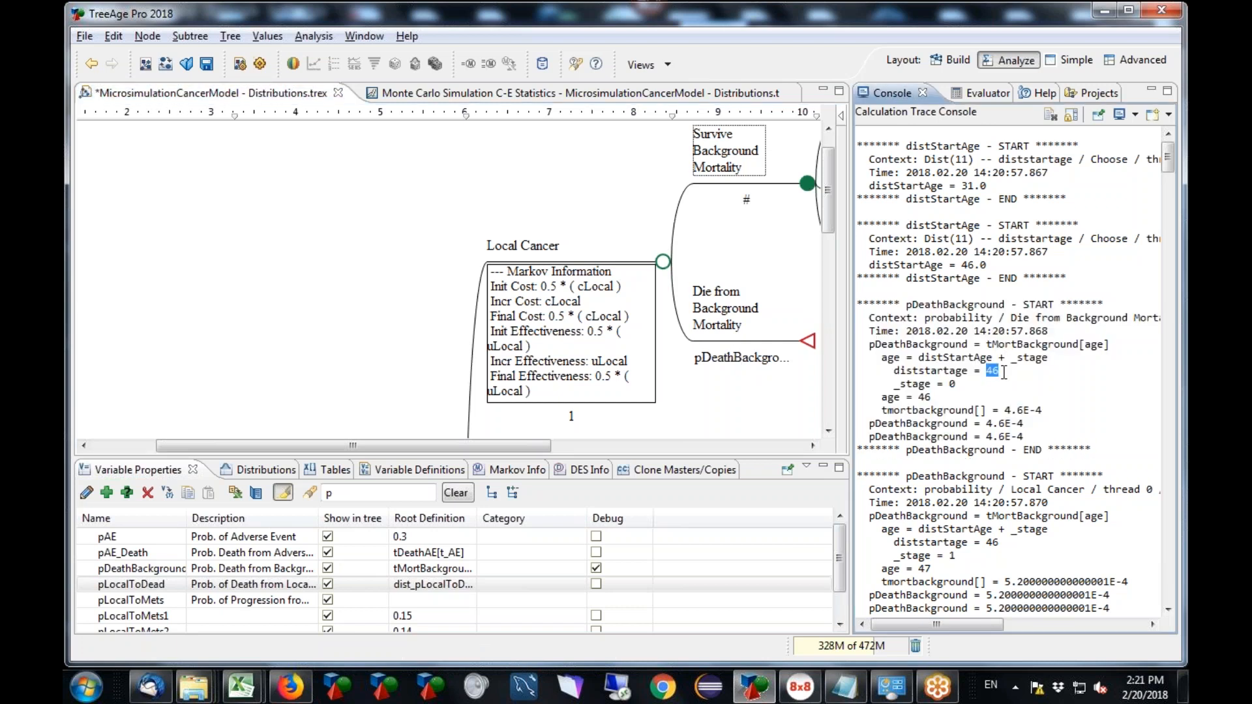
pyautogui.moveTo(926, 384); pyautogui.dragTo(896, 398)
pyautogui.moveTo(1044, 410); pyautogui.dragTo(962, 414)
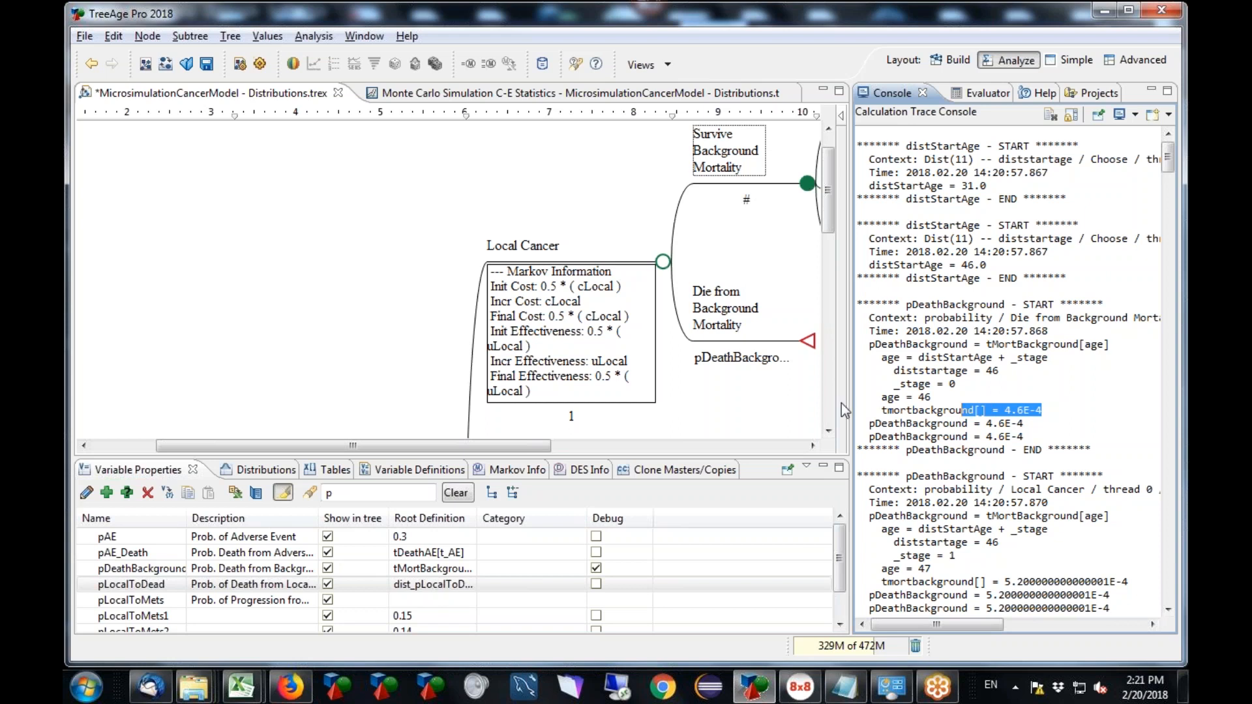
# Widen the console and examine the age and table lookup for stage 1, plus the trace through the start of strategy 2
pyautogui.moveTo(852, 399); pyautogui.dragTo(582, 402)
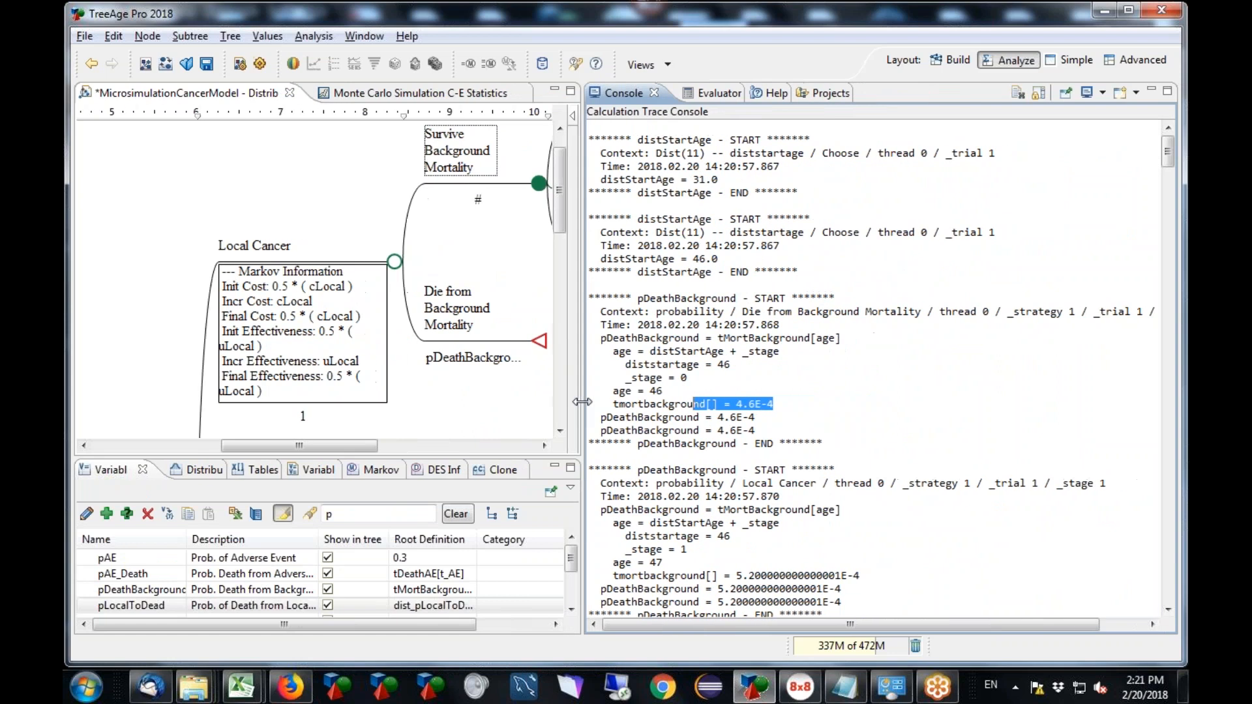
pyautogui.moveTo(674, 565); pyautogui.dragTo(602, 566)
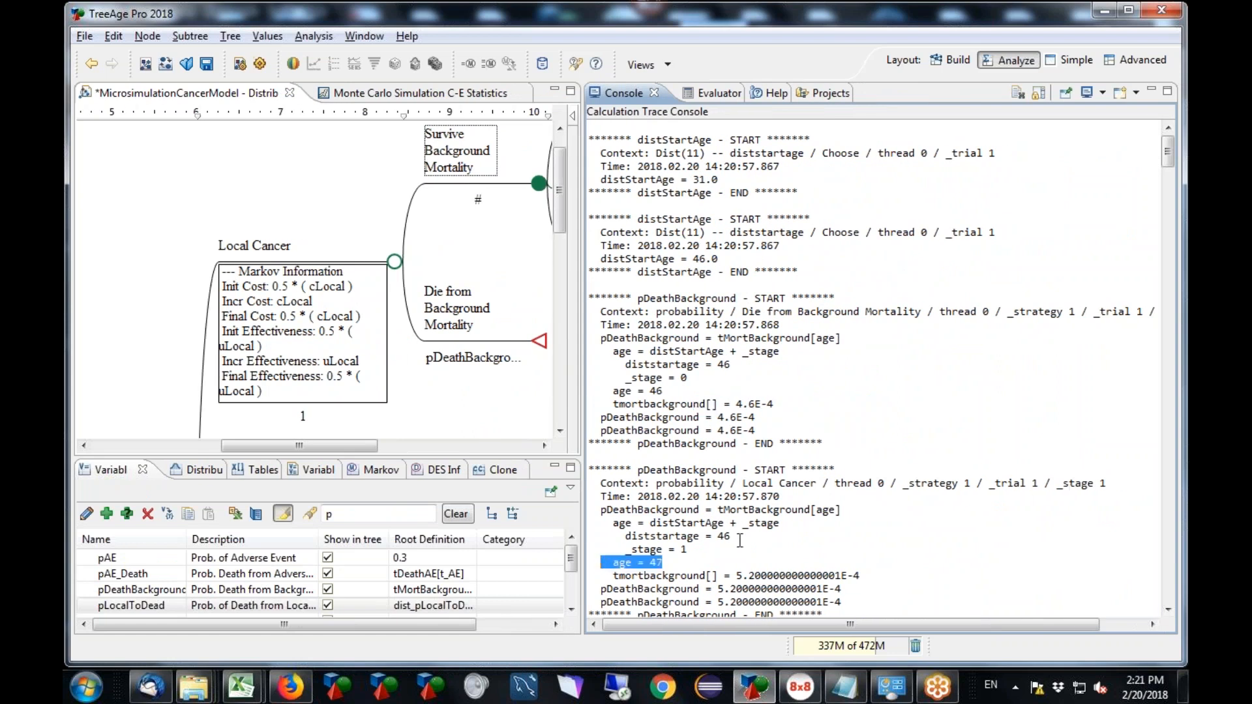
pyautogui.moveTo(688, 550); pyautogui.dragTo(607, 567)
pyautogui.moveTo(870, 574); pyautogui.dragTo(728, 580)
pyautogui.moveTo(1169, 160)
pyautogui.mouseDown()
pyautogui.moveTo(1169, 293)
pyautogui.moveTo(1171, 260)
pyautogui.mouseUp()
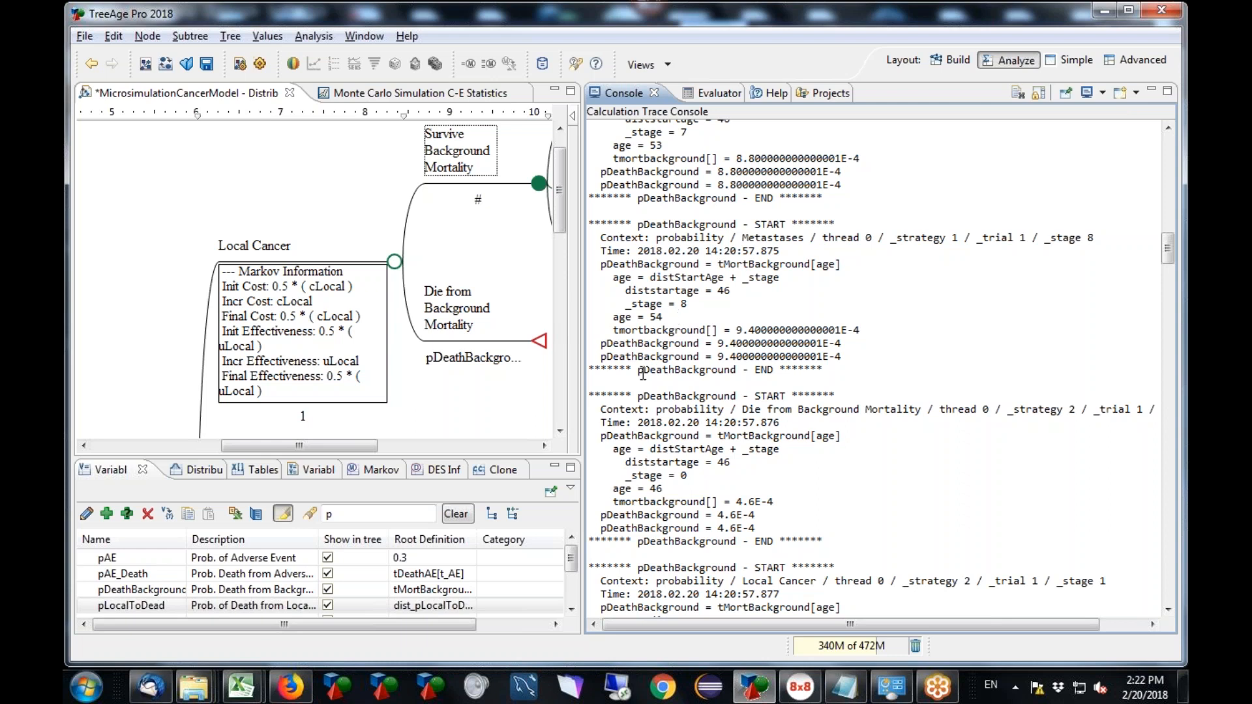
# Widen the model tree area again and enlarge the Root Definition column of the variable list
pyautogui.moveTo(583, 411); pyautogui.dragTo(860, 411)
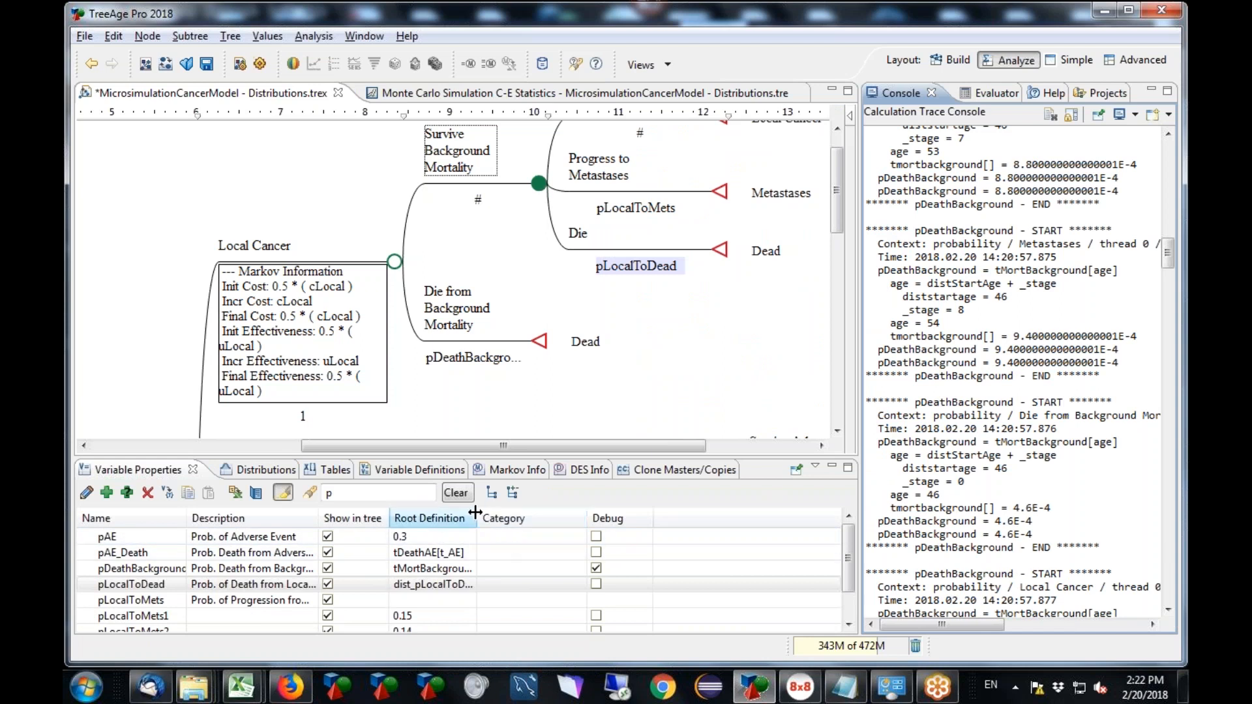
pyautogui.moveTo(477, 518); pyautogui.dragTo(579, 517)
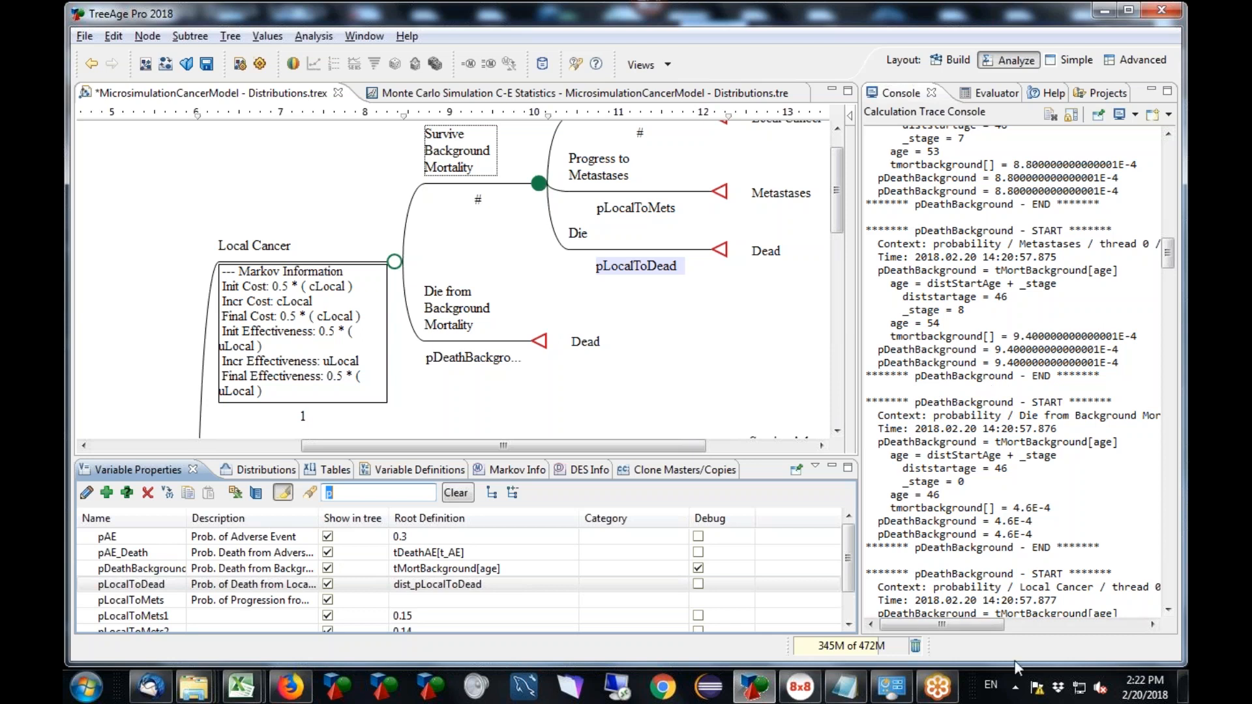
pyautogui.hotkey('alt', 'Tab')
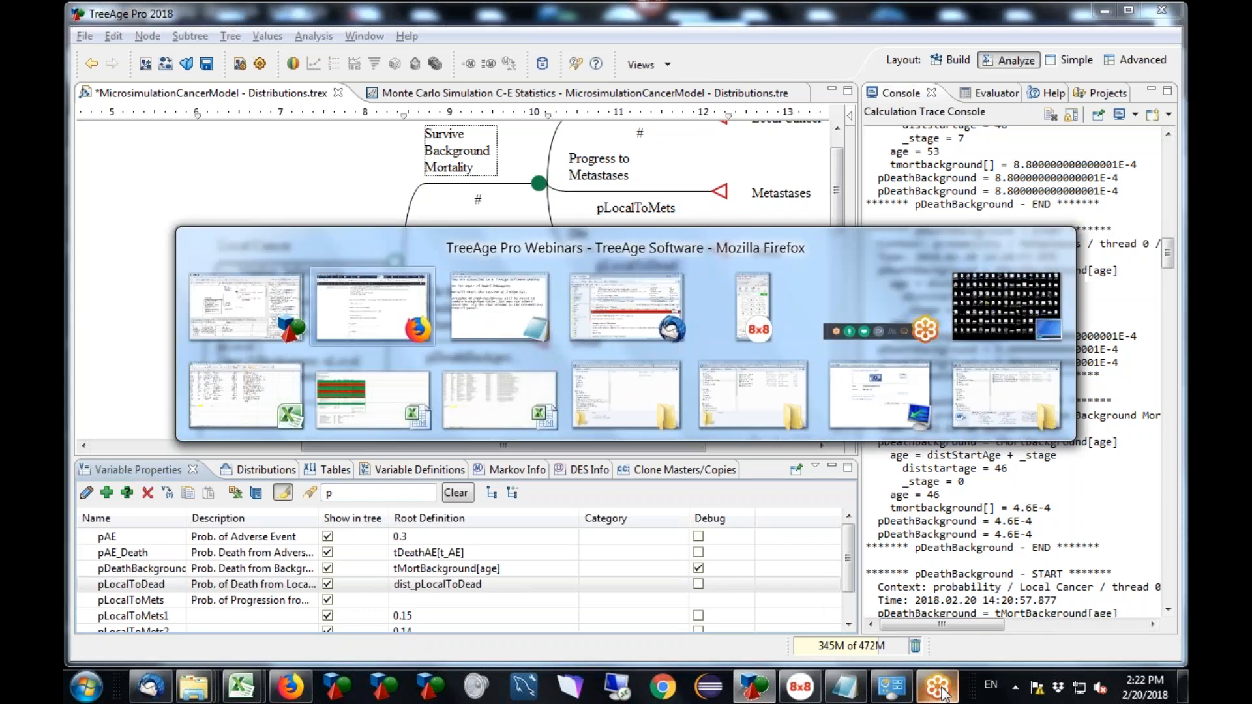
pyautogui.press('Tab')
pyautogui.press('Tab')
pyautogui.press('Tab')
pyautogui.press('Tab')
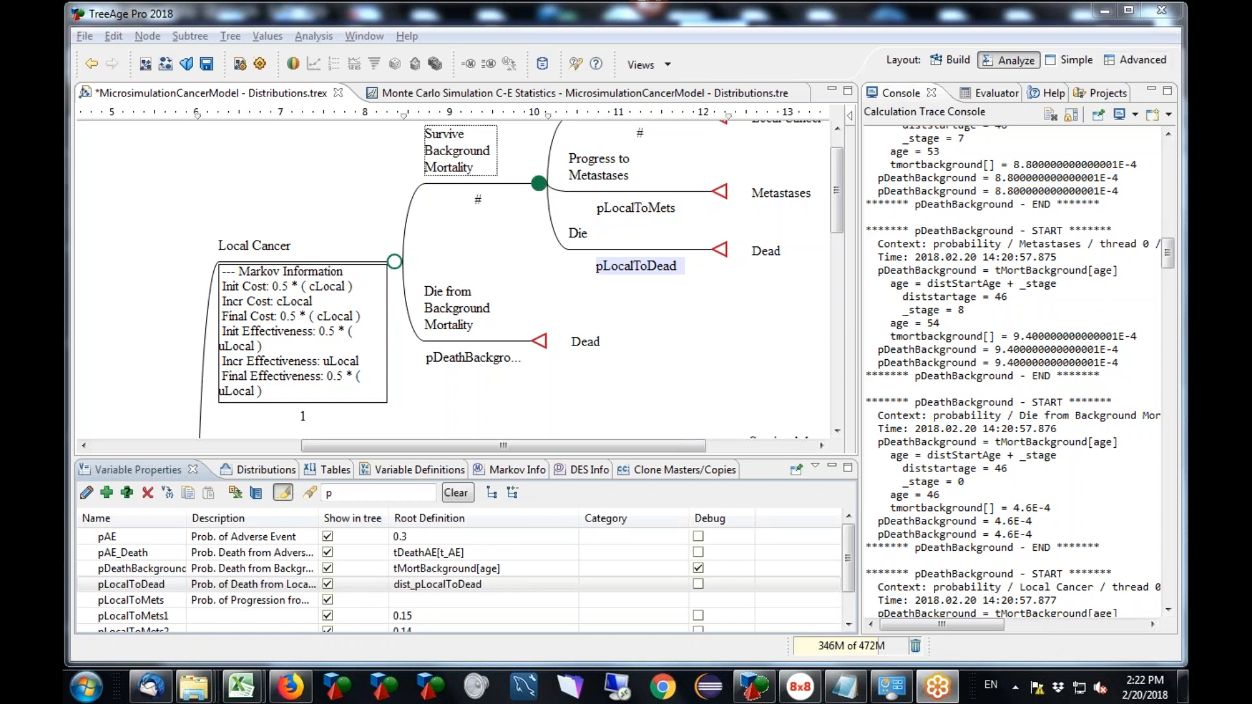
pyautogui.hotkey('alt', 'Tab')
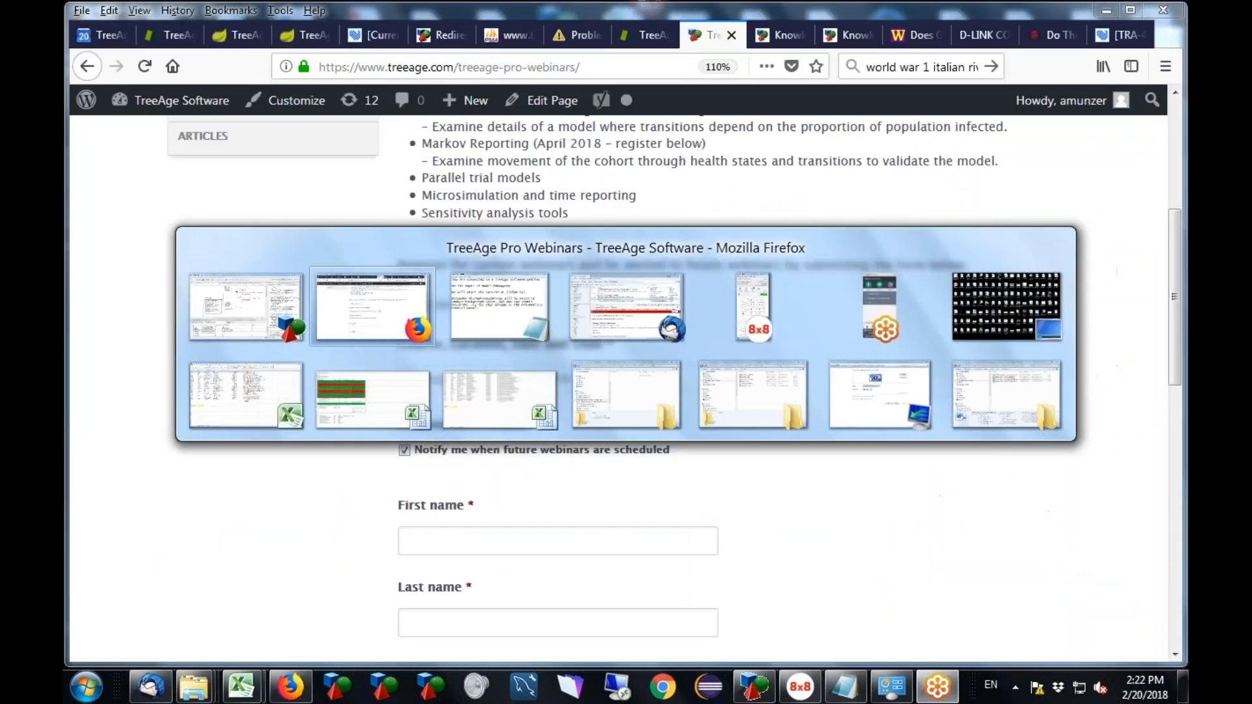
pyautogui.press('Tab')
pyautogui.press('Tab')
pyautogui.press('Tab')
pyautogui.press('Tab')
pyautogui.press('Escape')
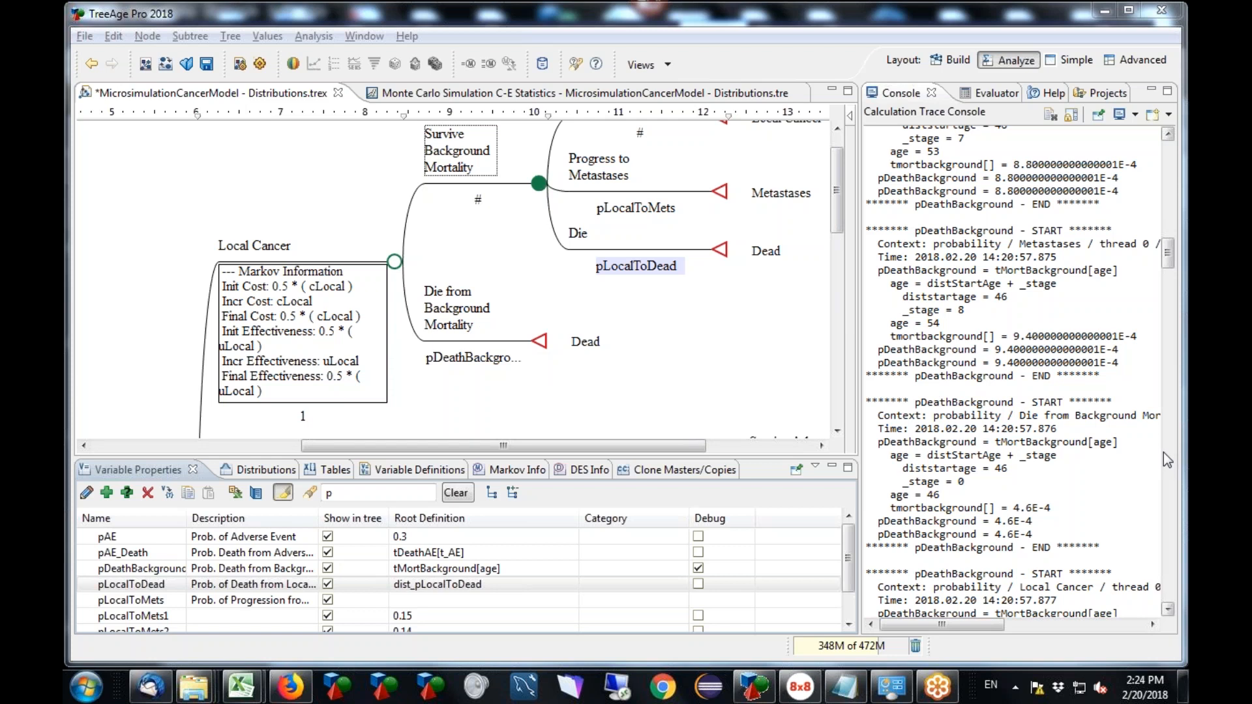
# Review the Monte Carlo distribution sampling and random number seeding options in the tree preferences, and leave without changes
pyautogui.click(229, 36)
pyautogui.click(297, 174)
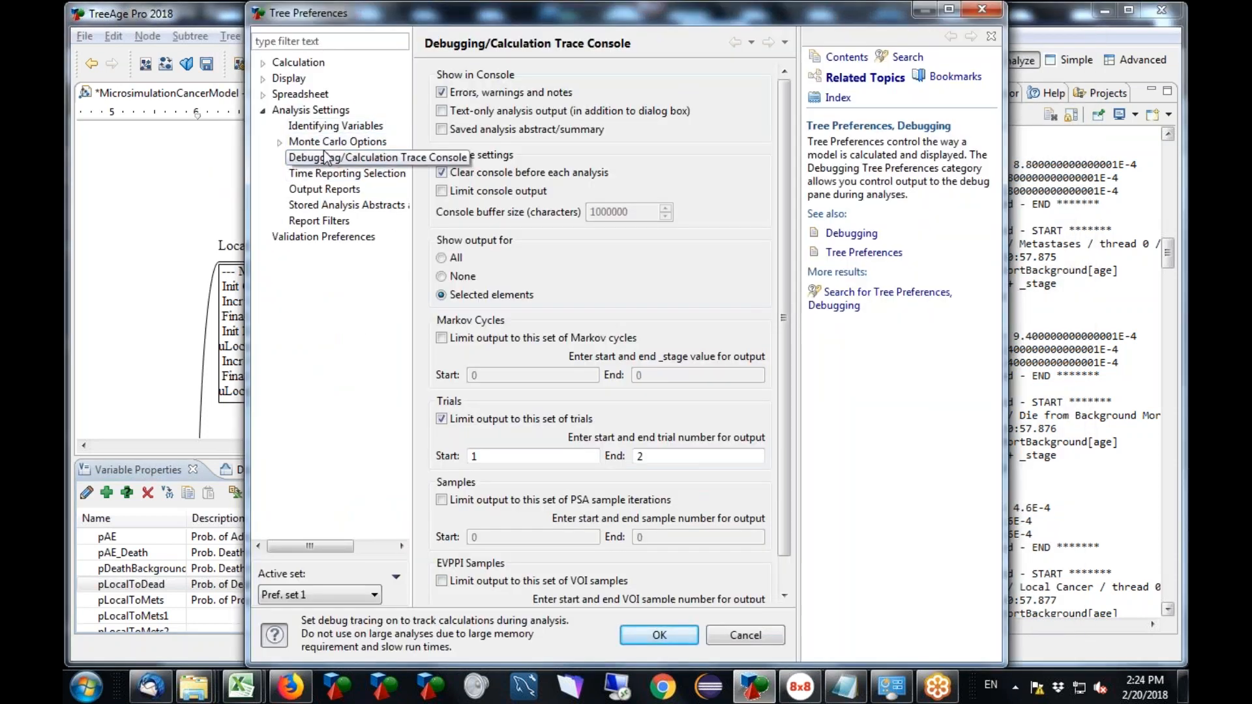
pyautogui.click(294, 145)
pyautogui.click(281, 143)
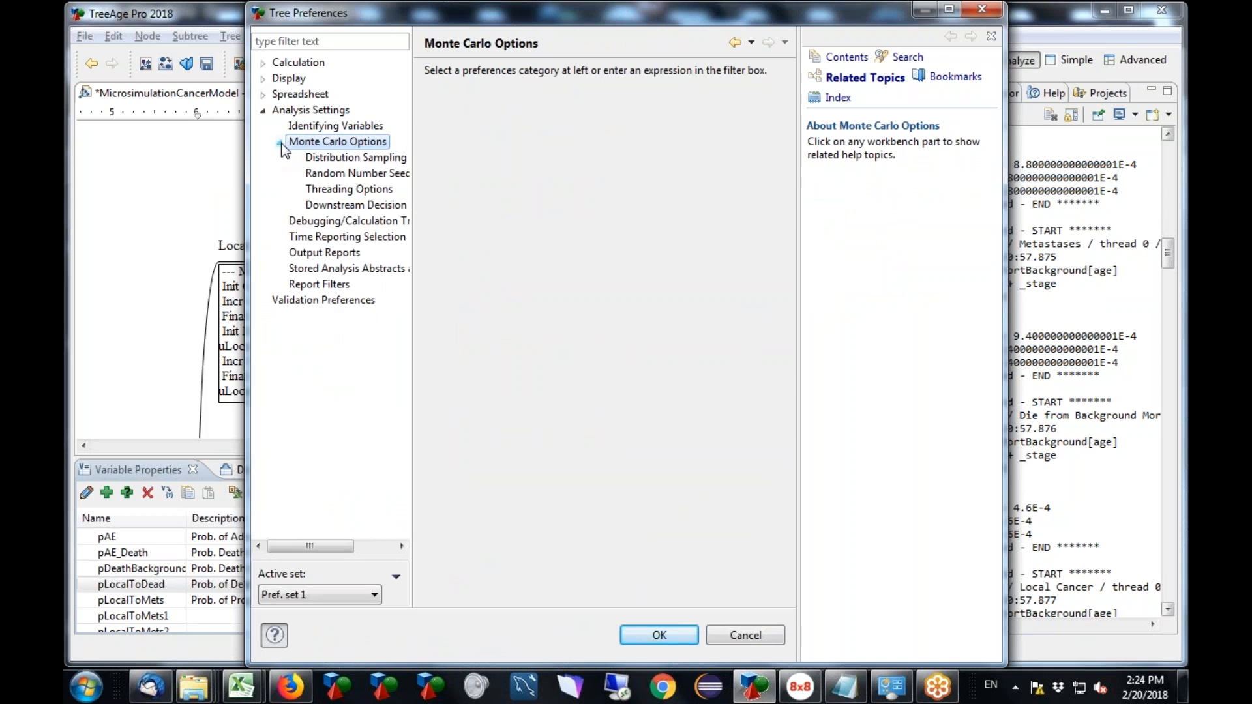
pyautogui.click(329, 159)
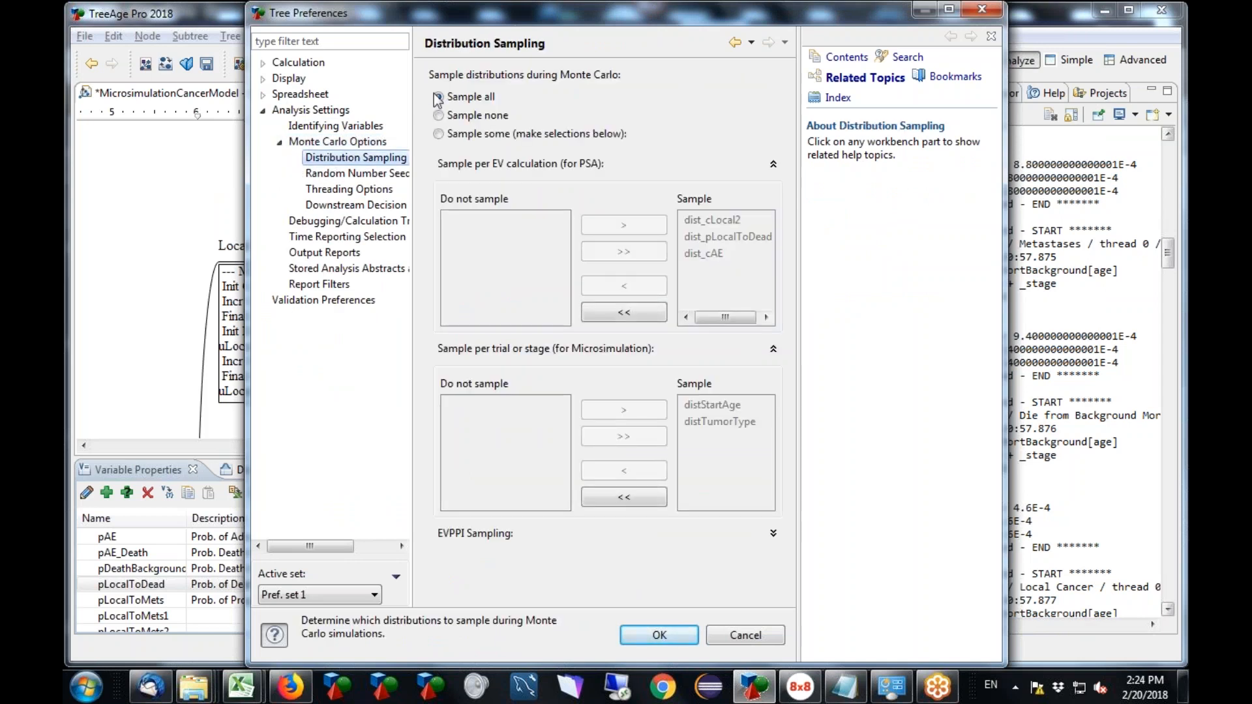
pyautogui.click(356, 174)
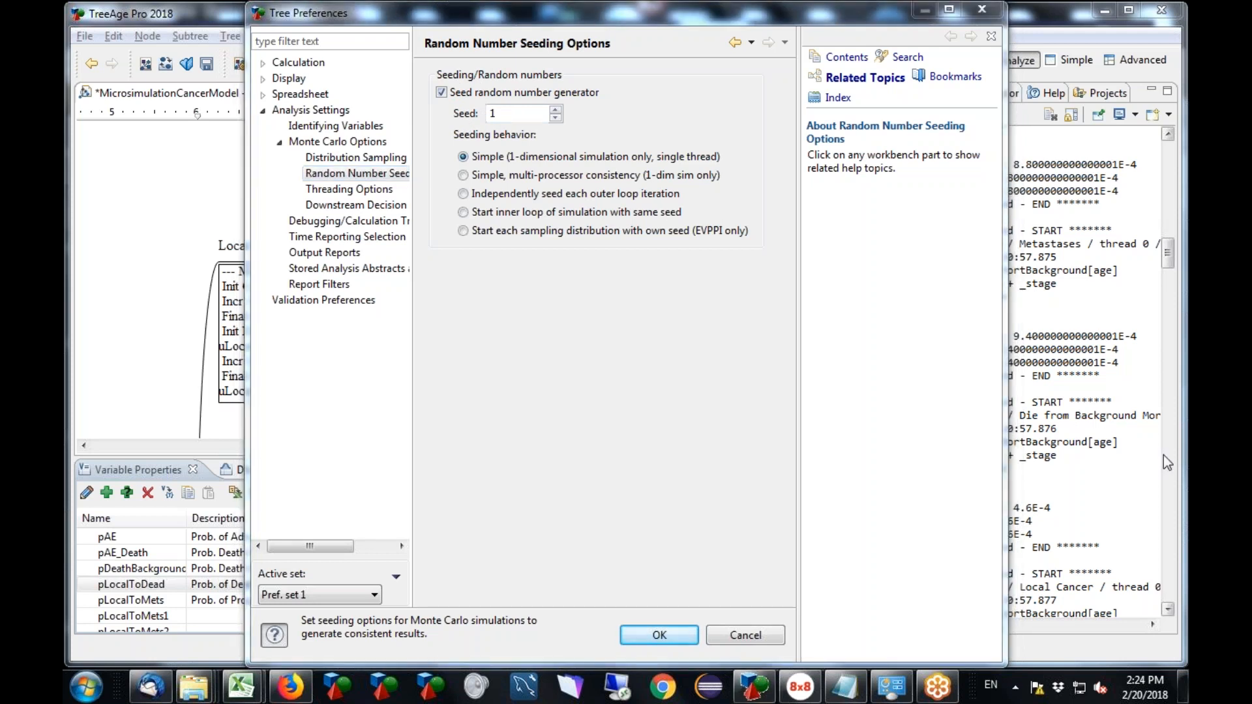
pyautogui.click(746, 635)
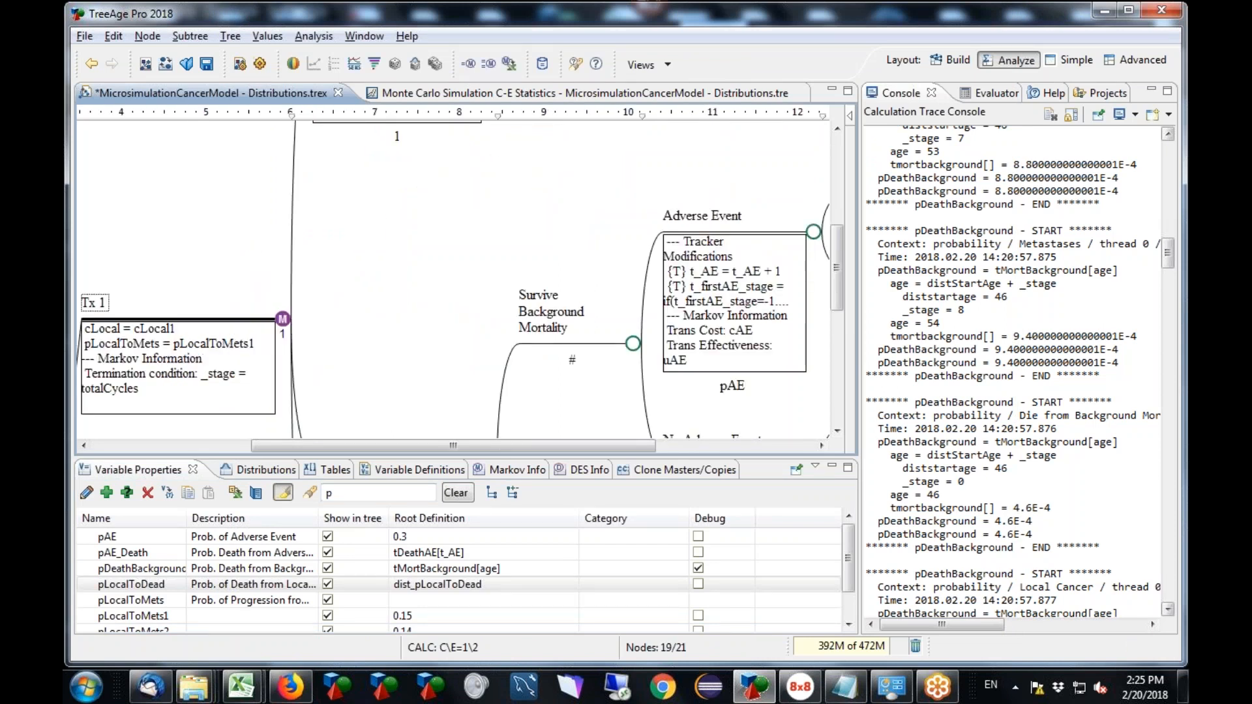
# Set the calculation trace console to show output for None in the tree preferences and apply the change
pyautogui.click(231, 36)
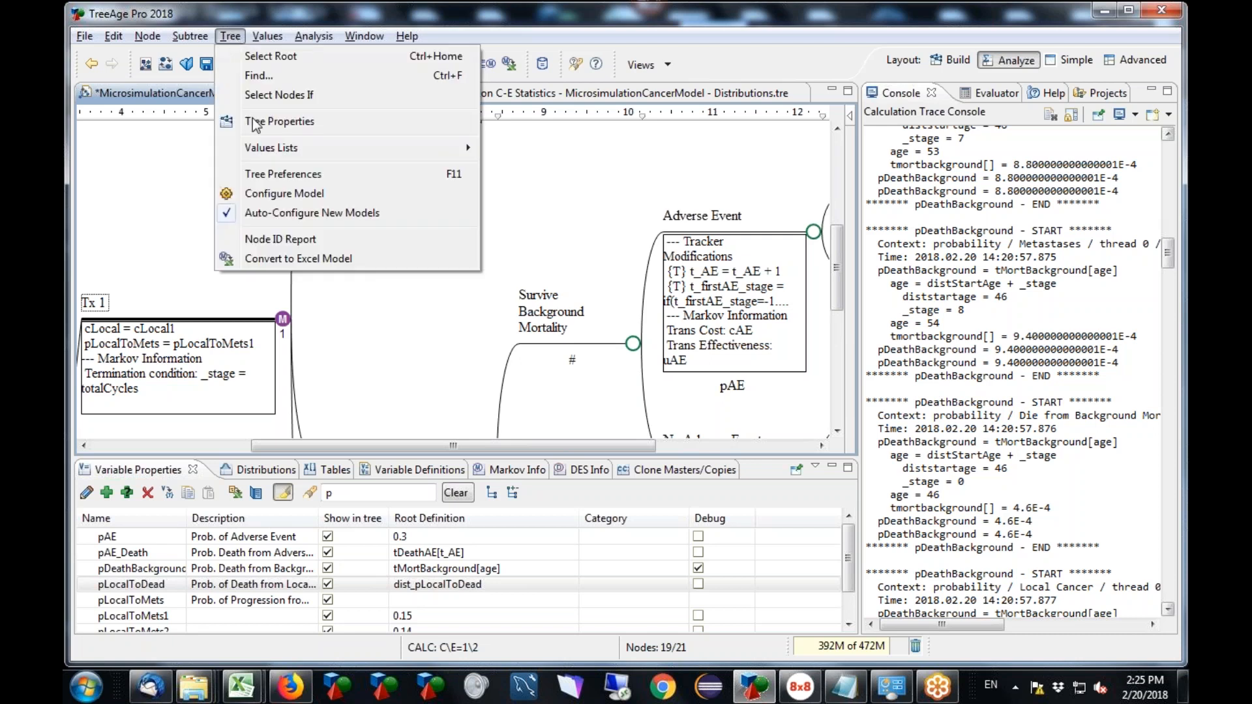
pyautogui.click(261, 174)
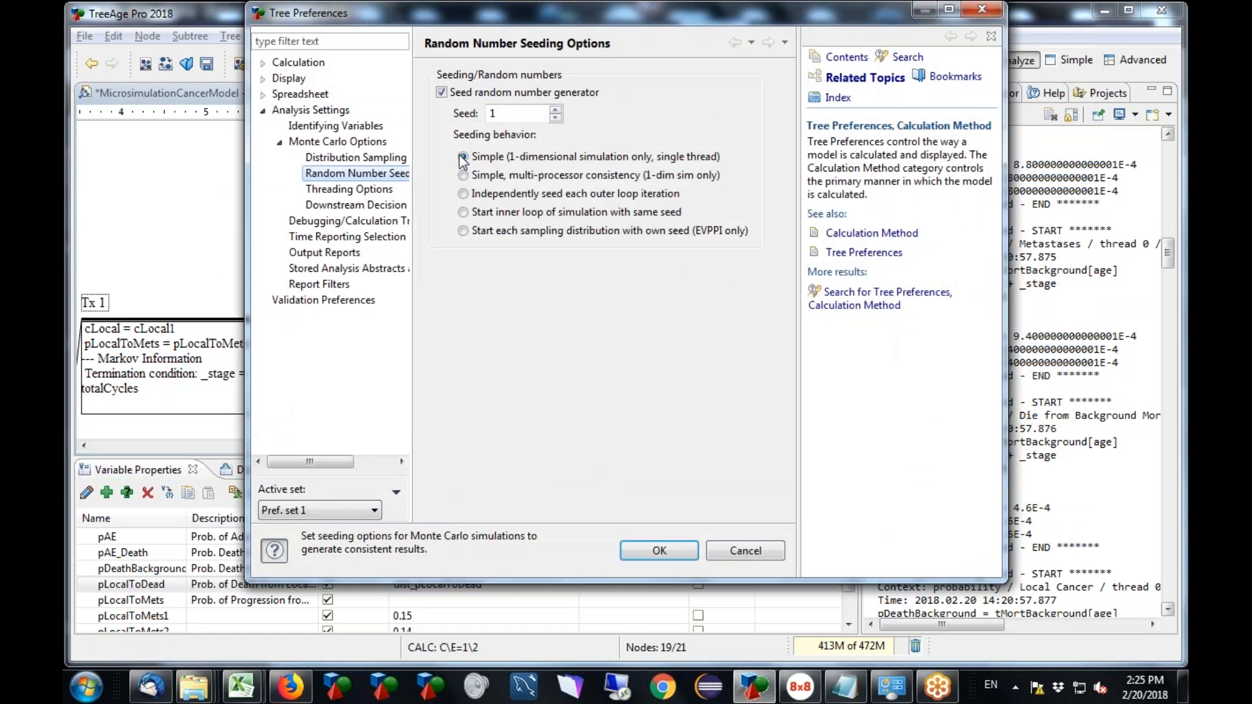
pyautogui.click(323, 222)
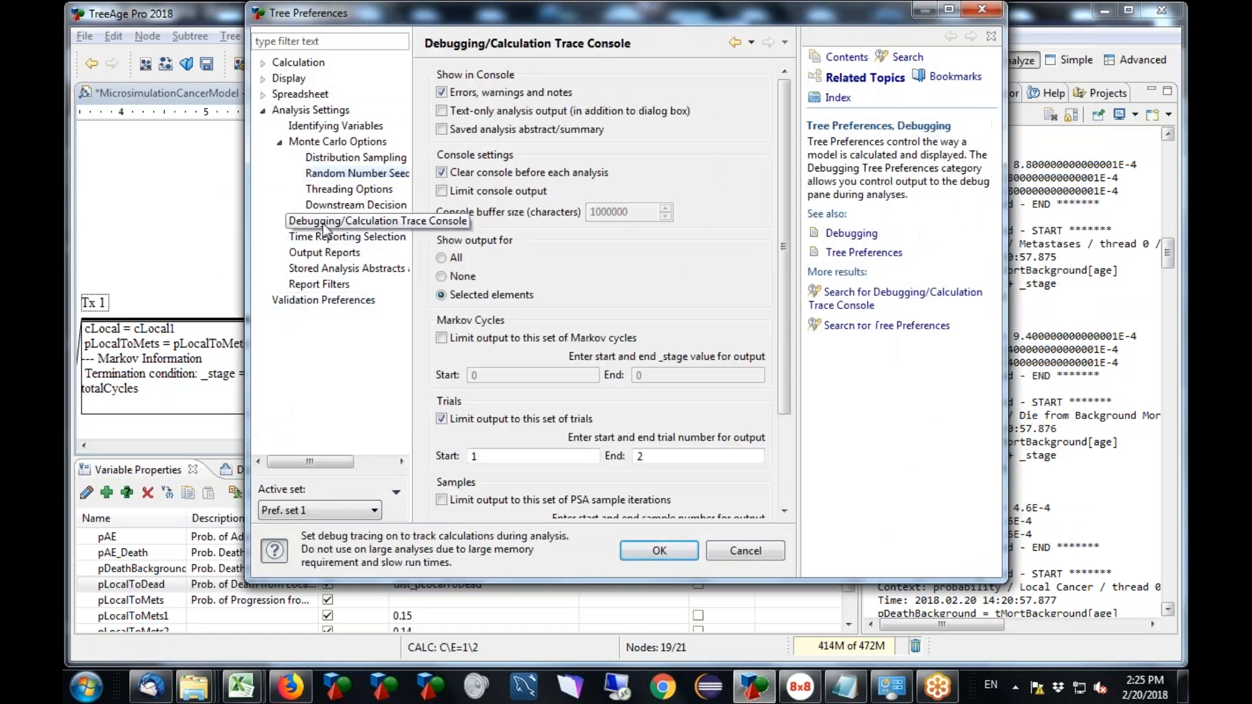
pyautogui.click(443, 276)
pyautogui.click(660, 552)
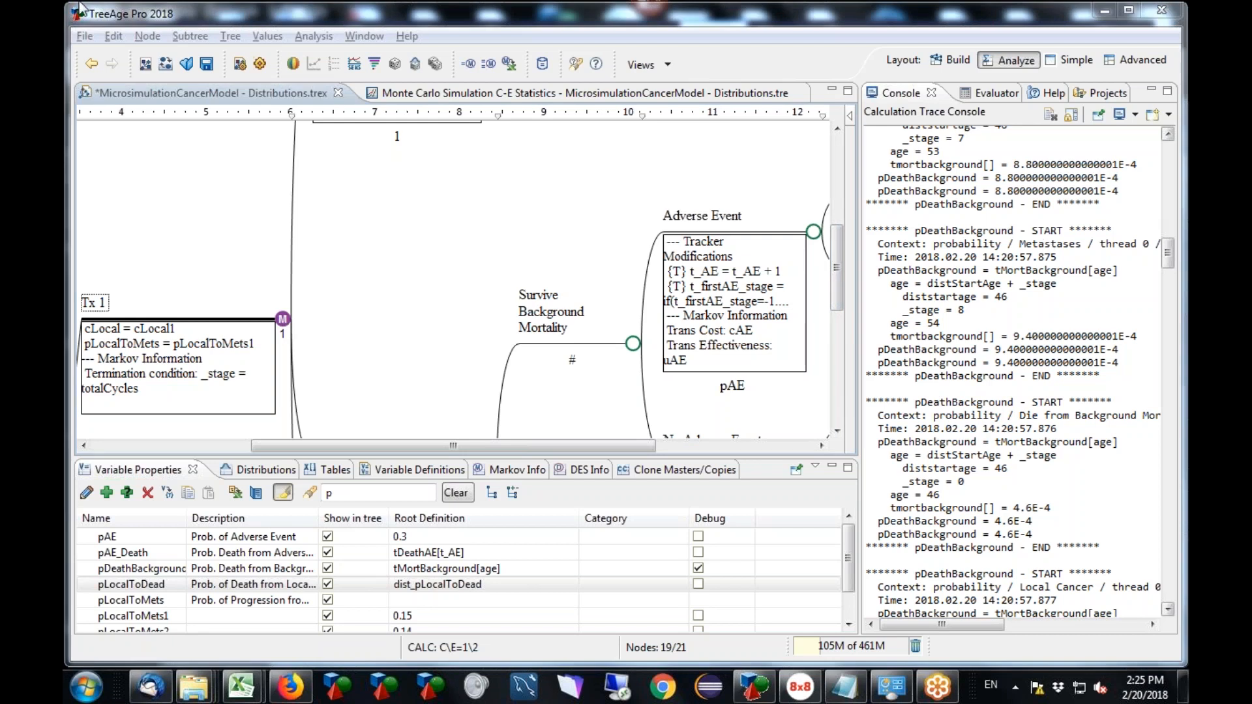
# Run an extended Markov Cohort analysis at the Tx 1 node
pyautogui.click(309, 37)
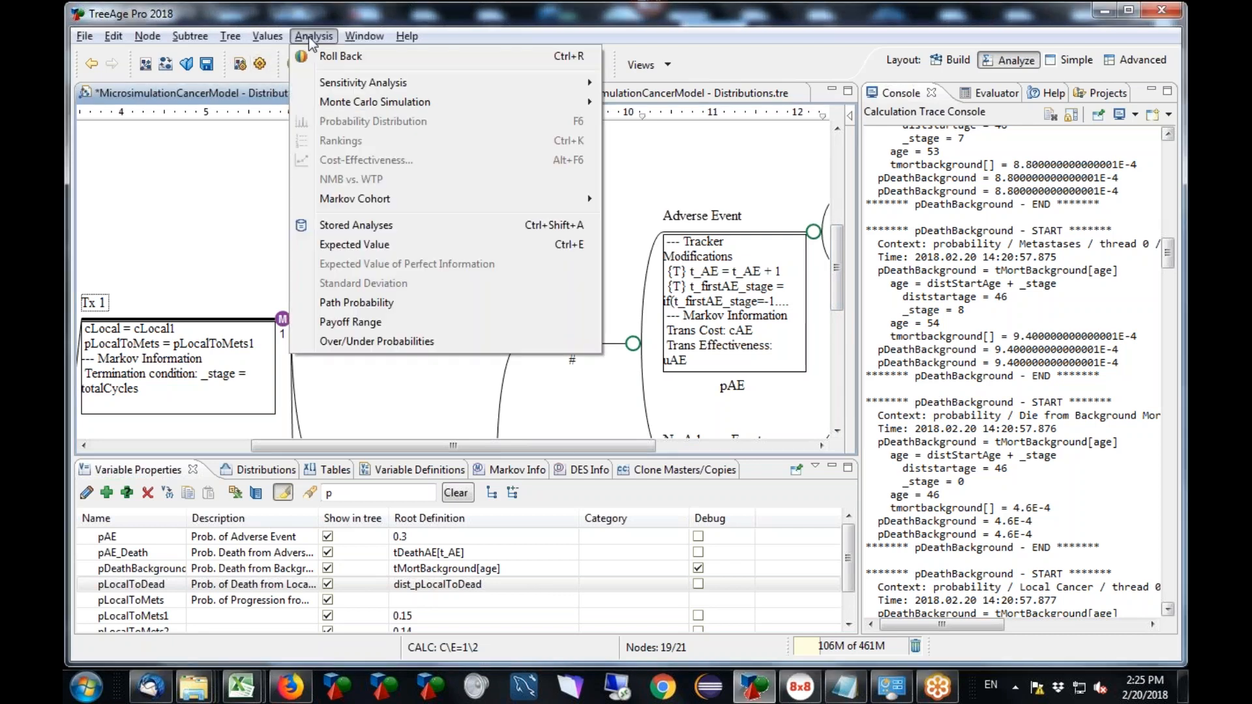
pyautogui.moveTo(345, 203)
pyautogui.click(630, 218)
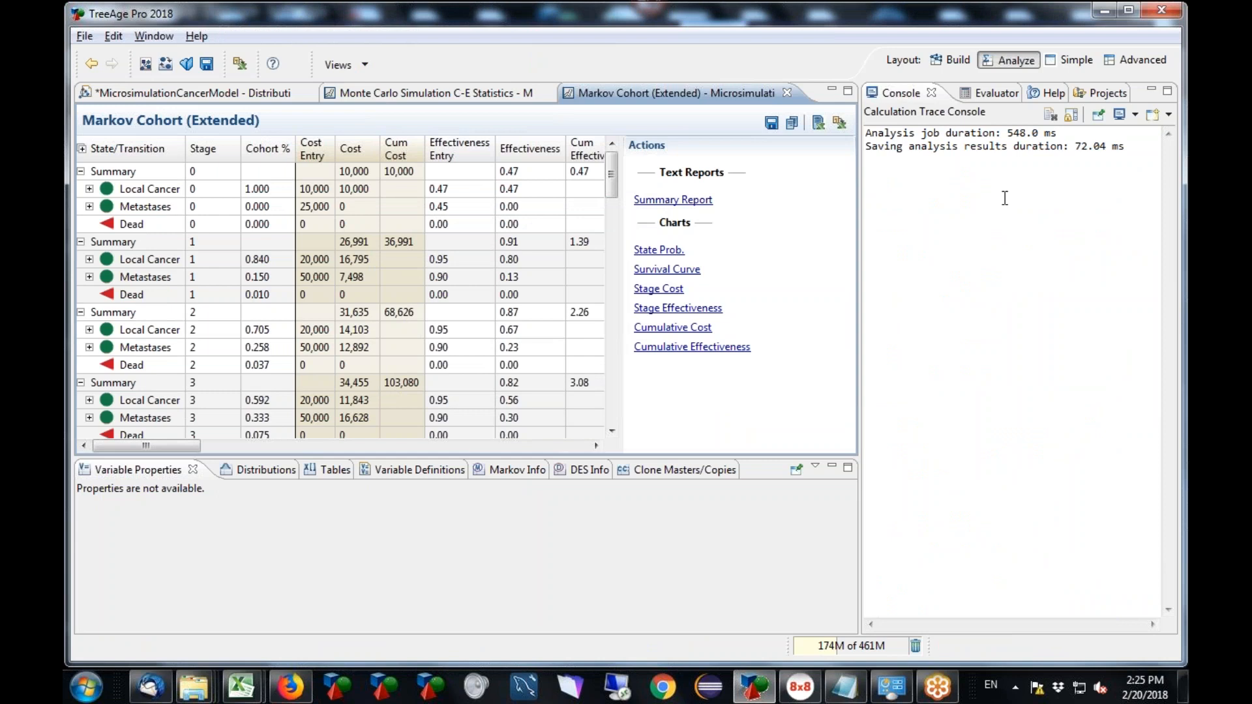
# Set the calculation trace console to show output for All in the tree preferences, and roll back the cancer model
pyautogui.click(220, 94)
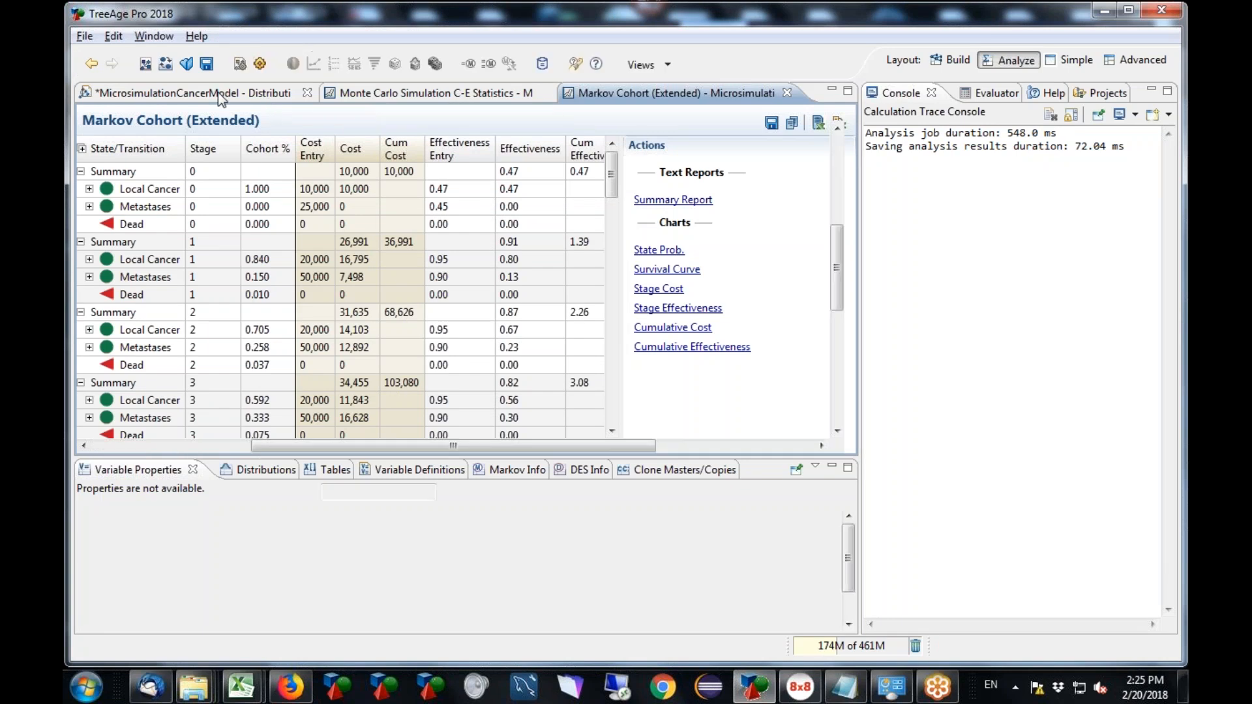
pyautogui.click(230, 36)
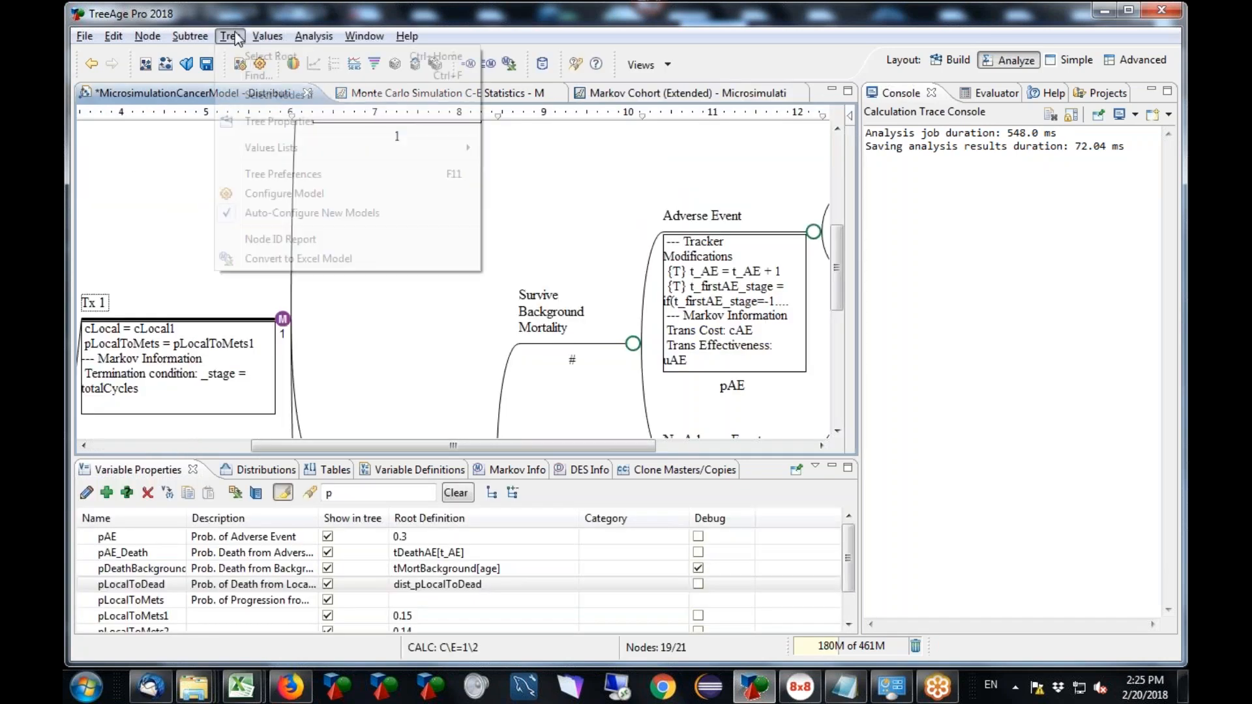
pyautogui.click(282, 174)
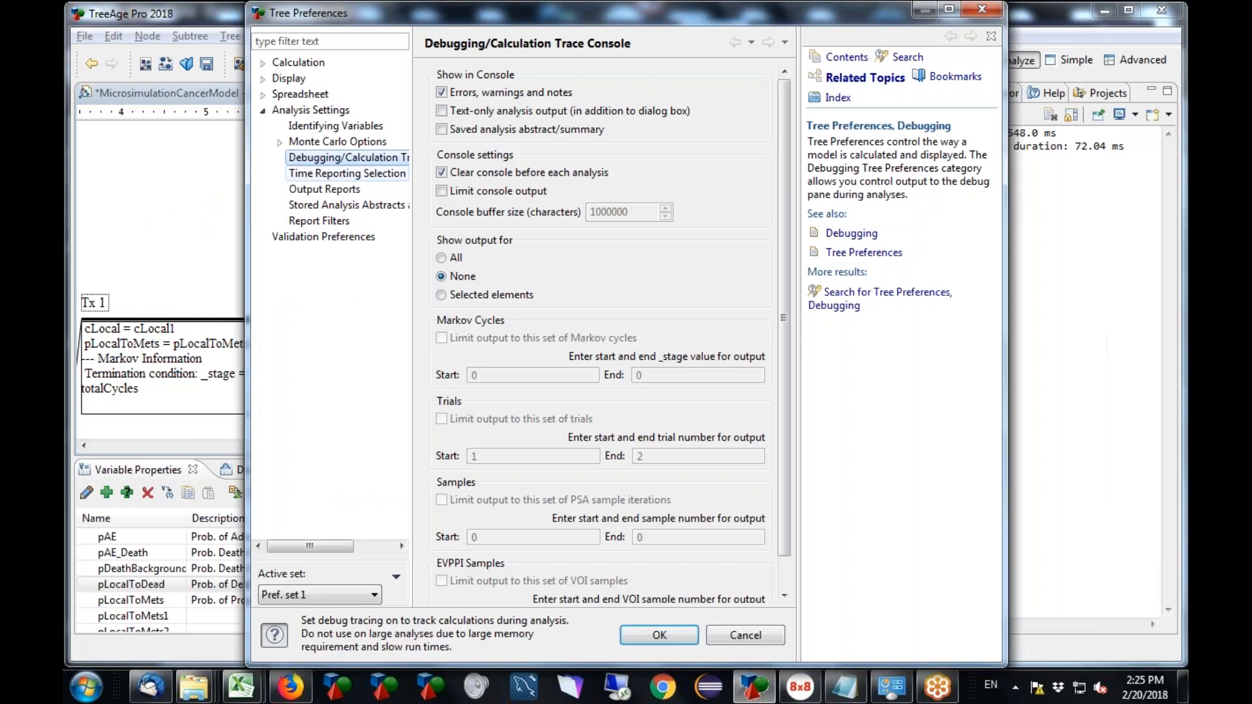
pyautogui.click(457, 259)
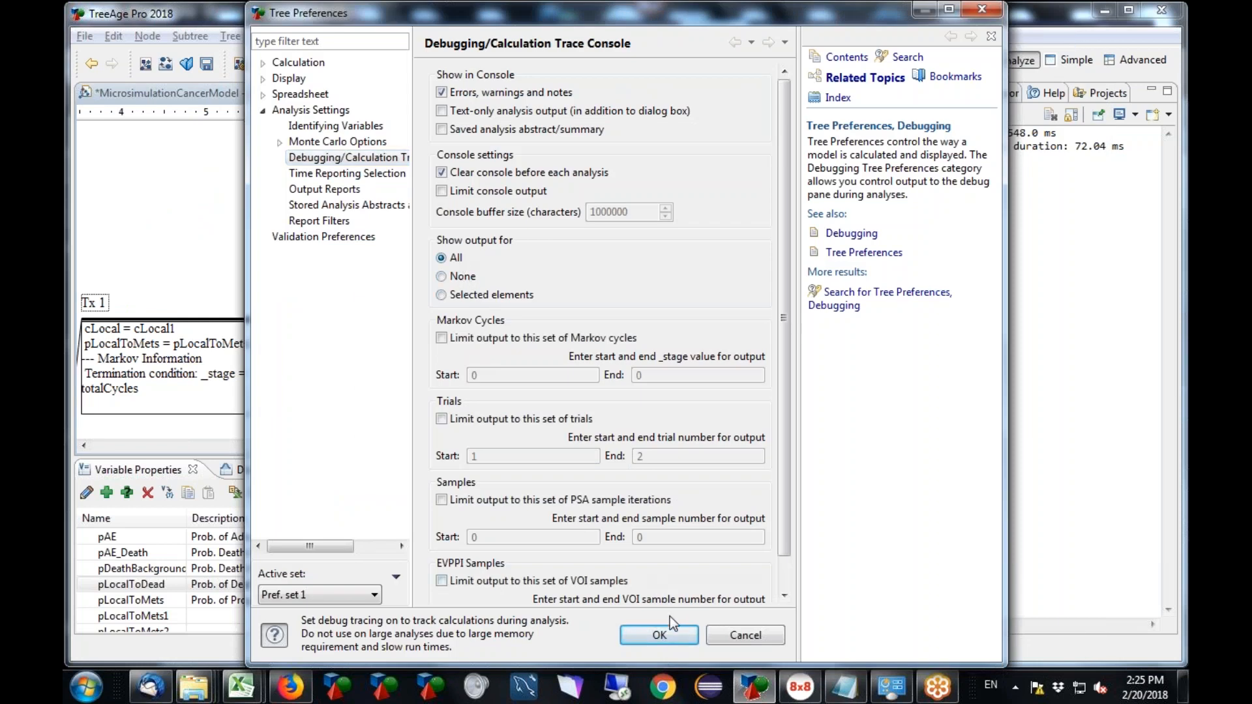
pyautogui.click(685, 636)
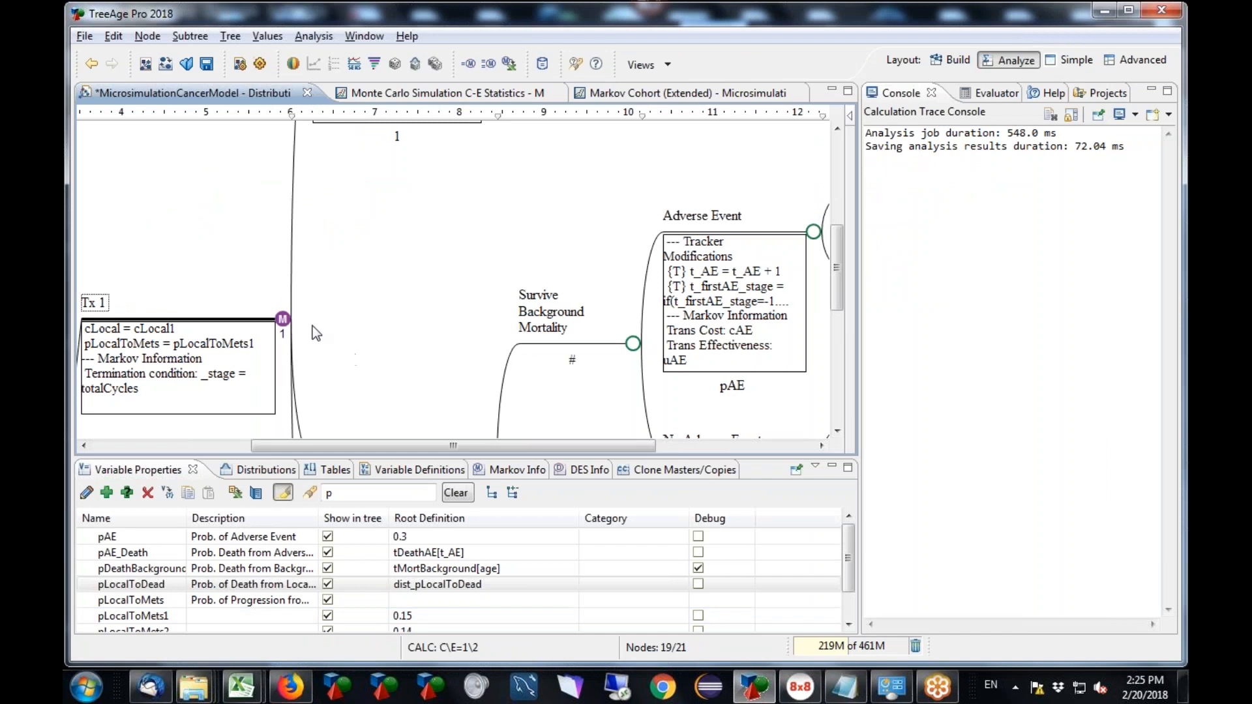
pyautogui.click(294, 66)
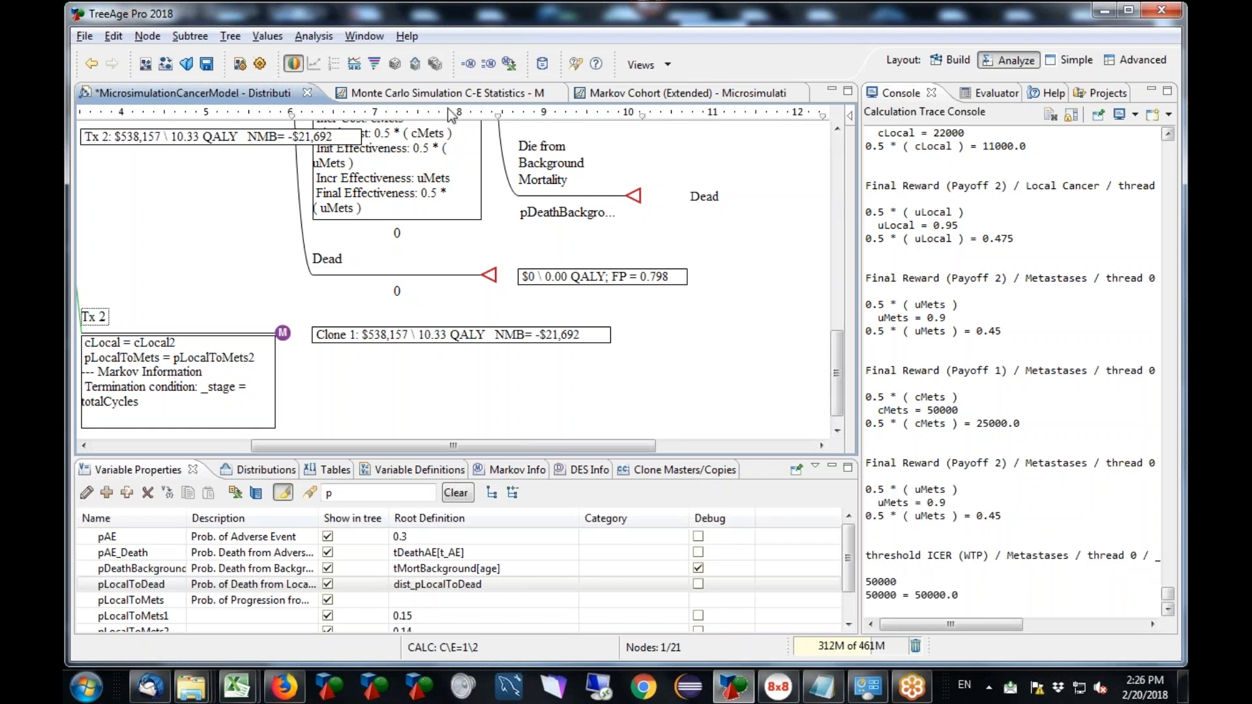
# Review the Markov Cohort and Monte Carlo C-E Statistics results, and open the All Data Report
pyautogui.click(689, 98)
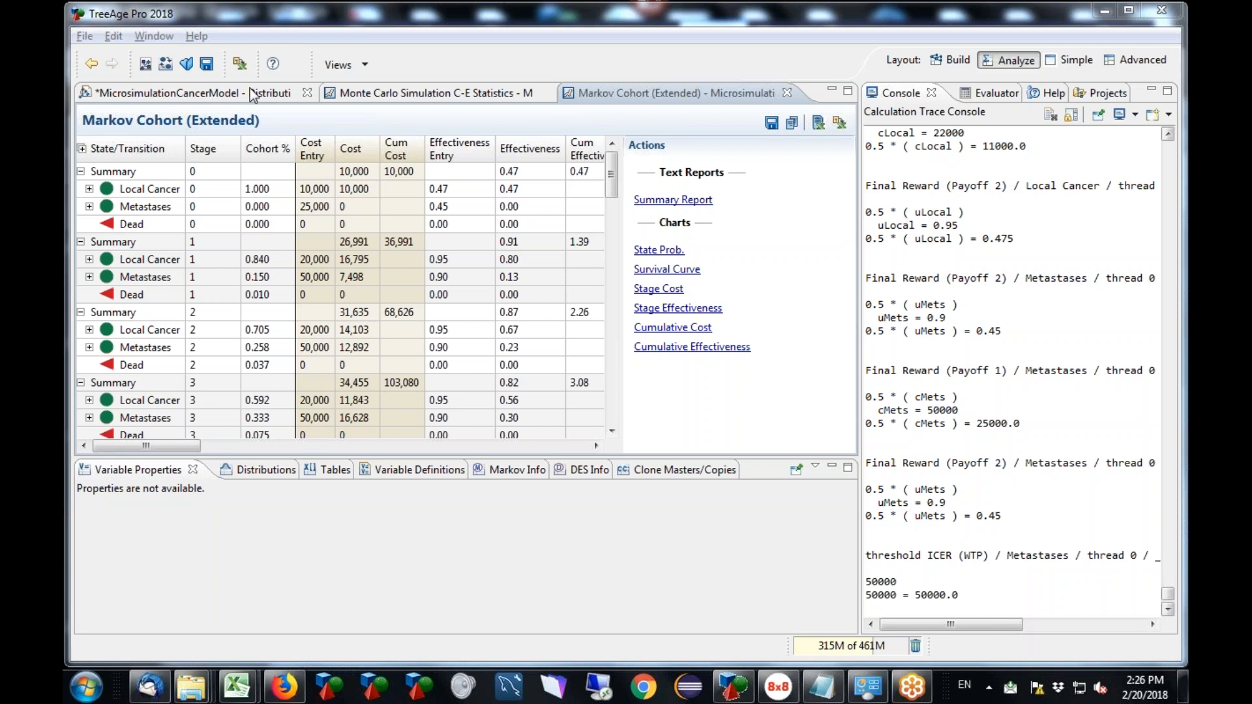
pyautogui.click(430, 91)
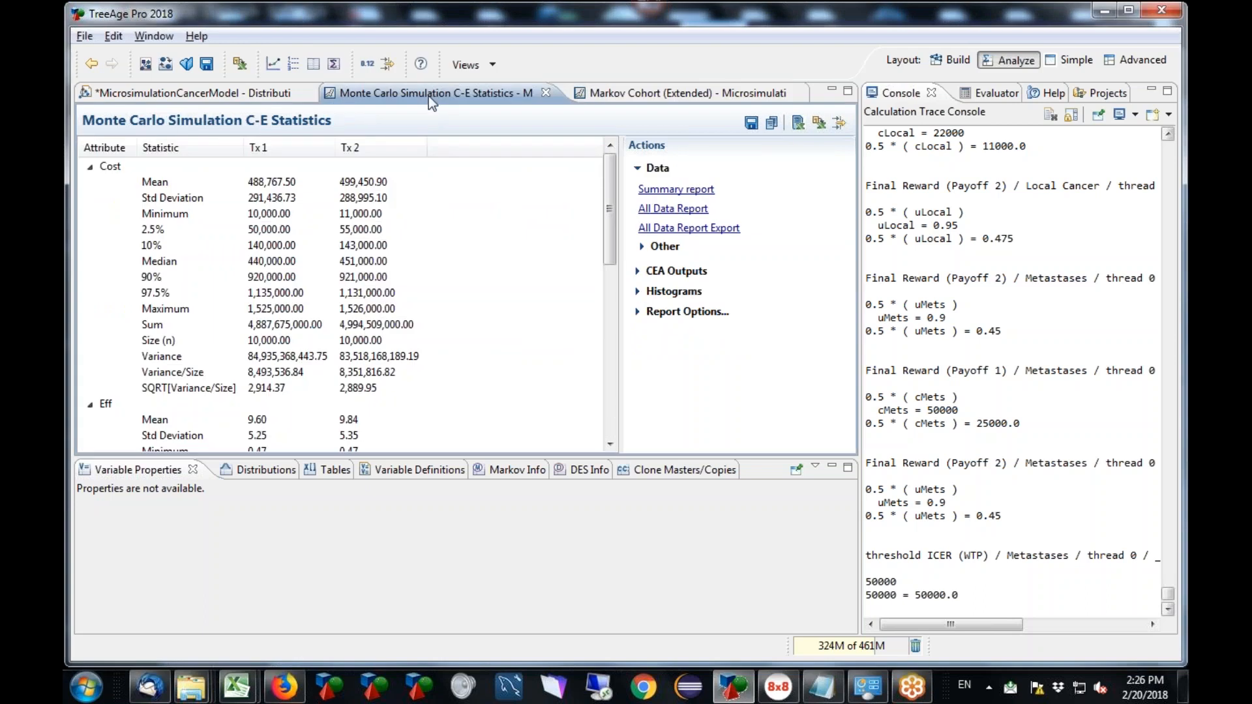
pyautogui.click(673, 208)
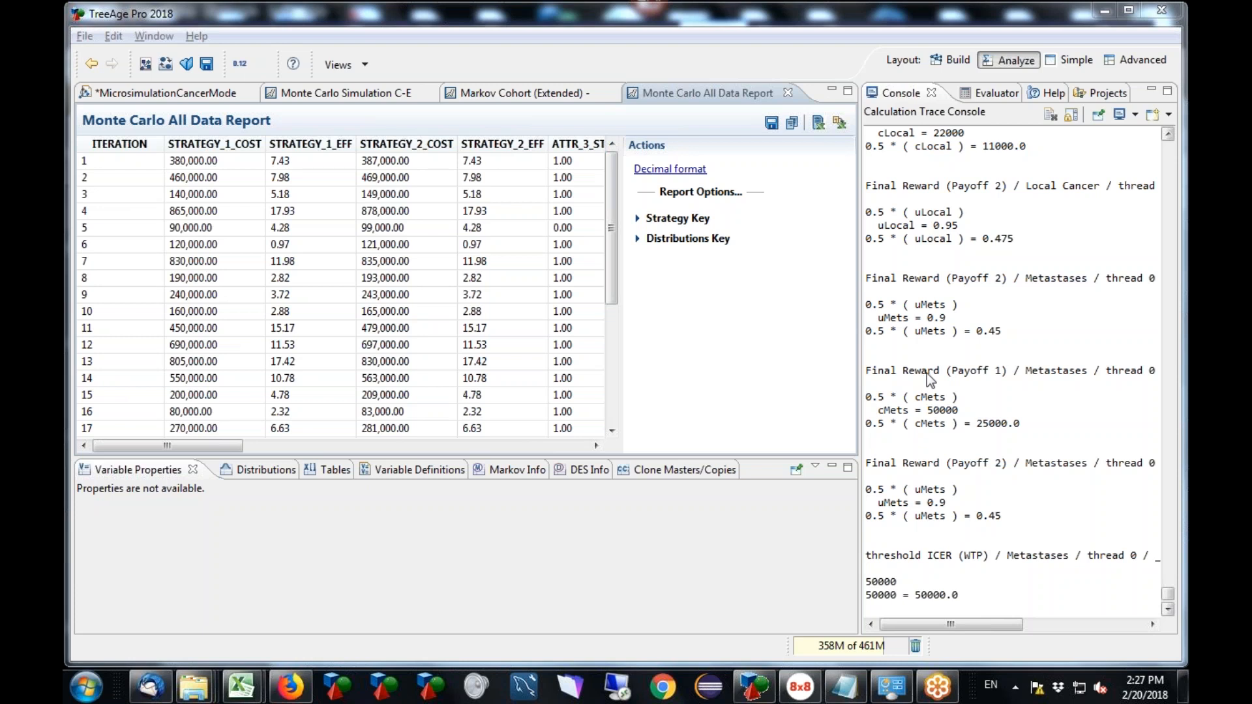
# Search the help for "debug function" and open the section on using Debug functions to control output
pyautogui.click(1052, 94)
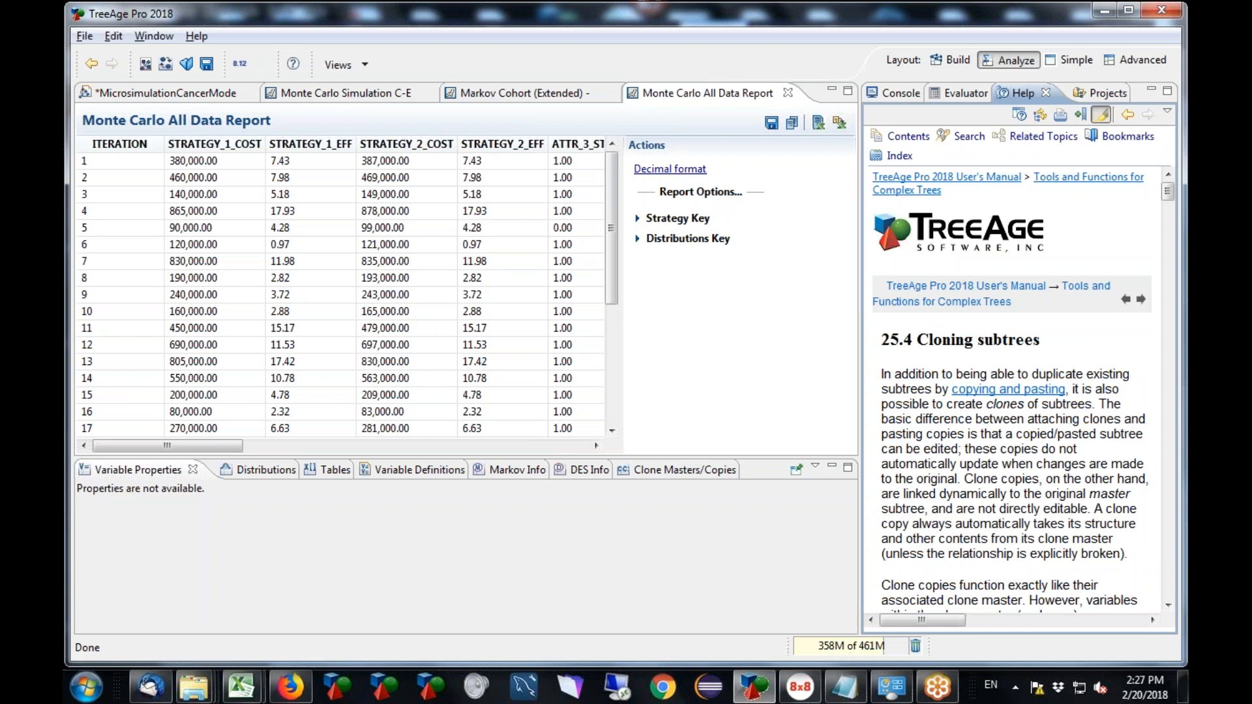
pyautogui.click(1042, 163)
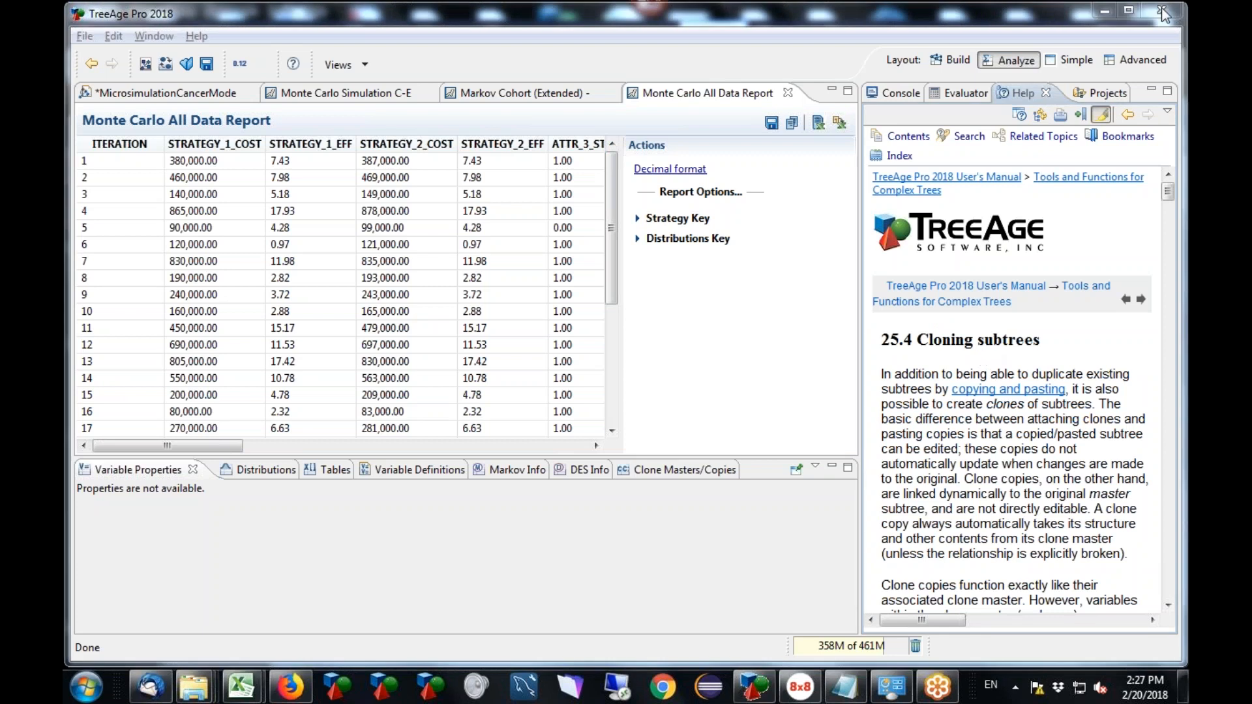
pyautogui.click(970, 136)
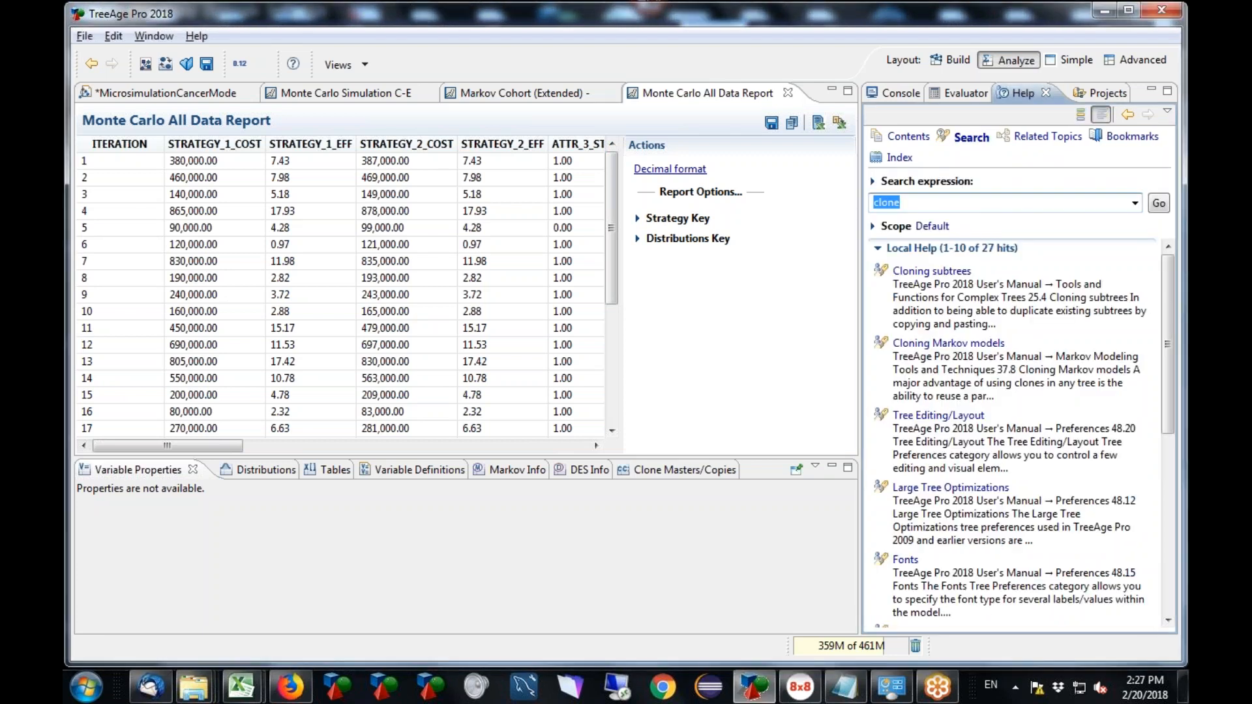
pyautogui.write('debug function')
pyautogui.press('Return')
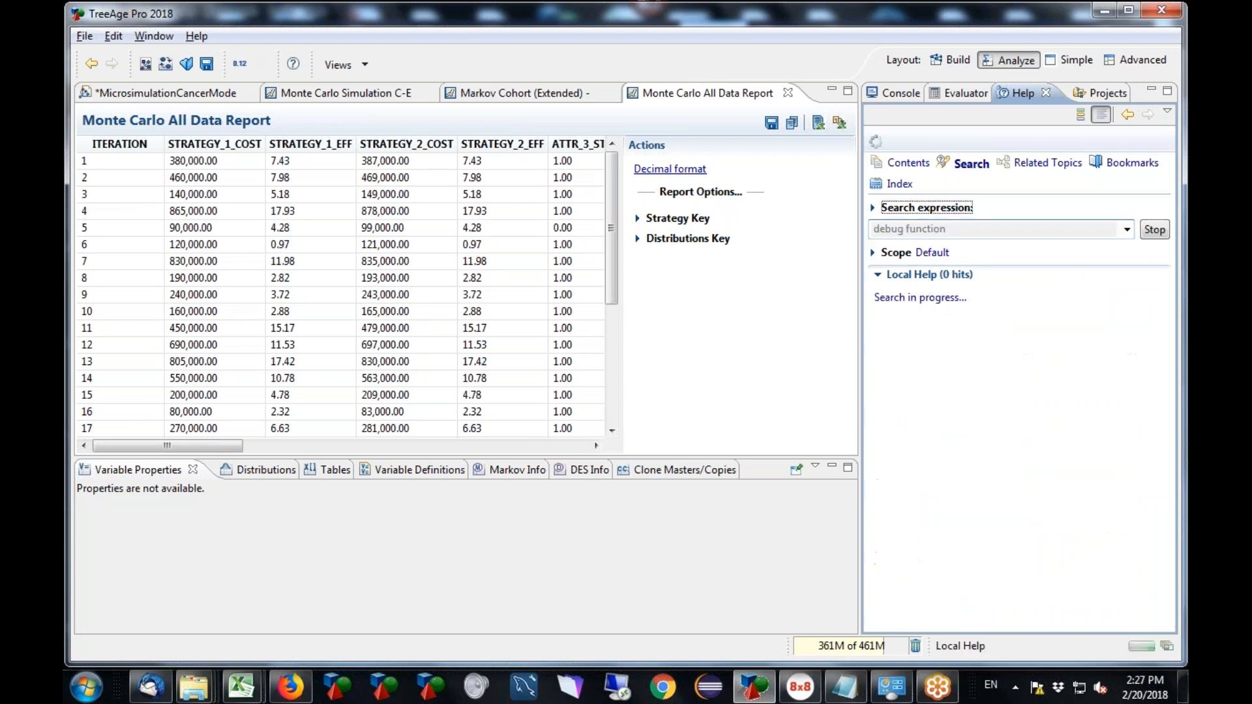
pyautogui.click(986, 274)
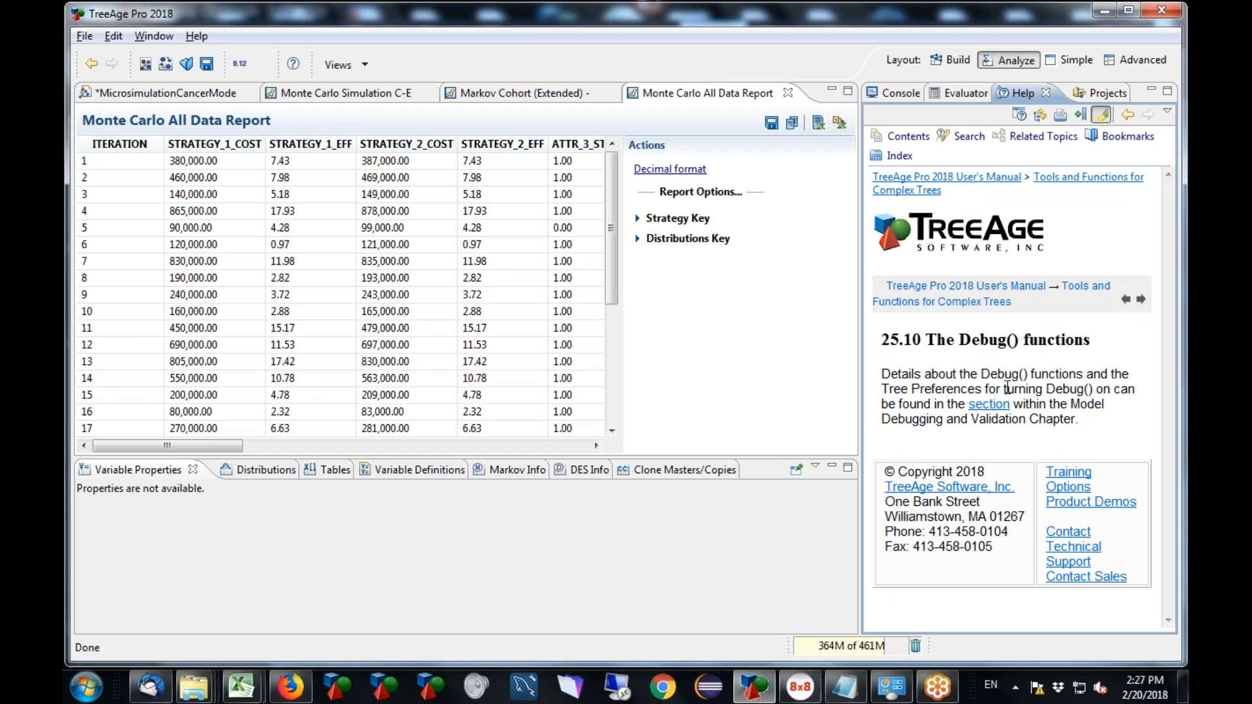
pyautogui.click(998, 406)
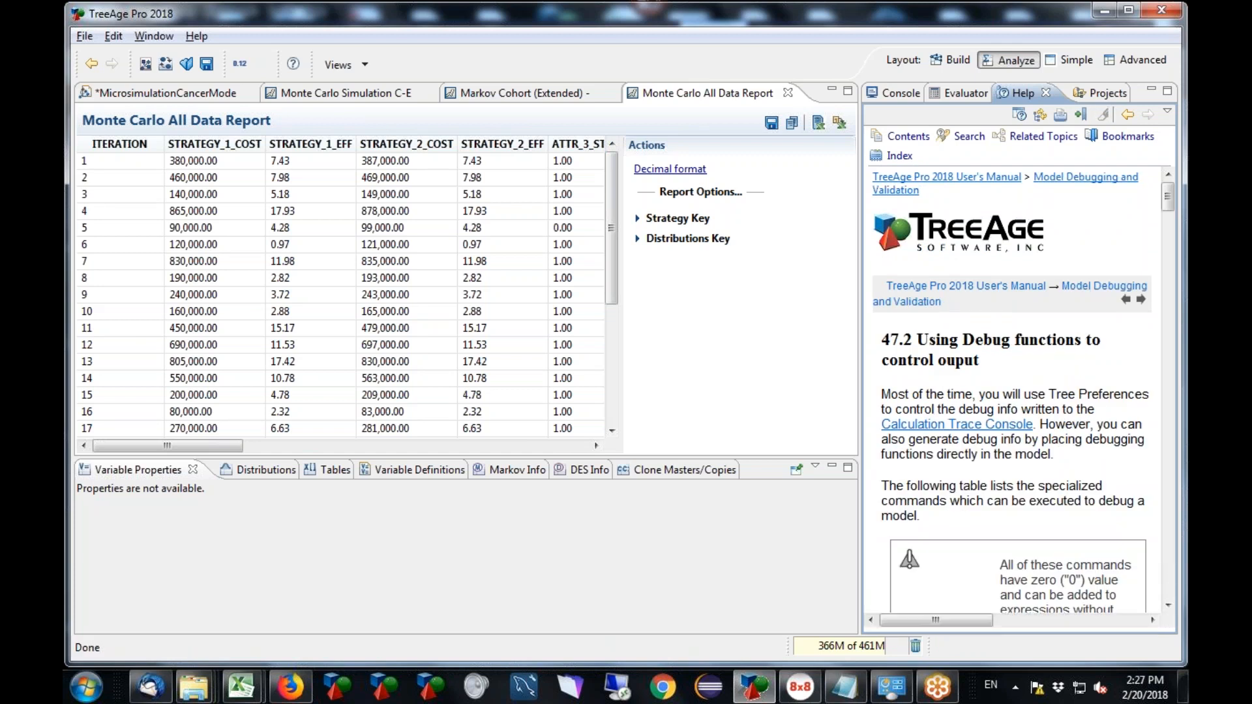
# Read through the table of debug function syntax and highlight DebugWriteForce(text)
pyautogui.moveTo(1169, 193); pyautogui.dragTo(1171, 236)
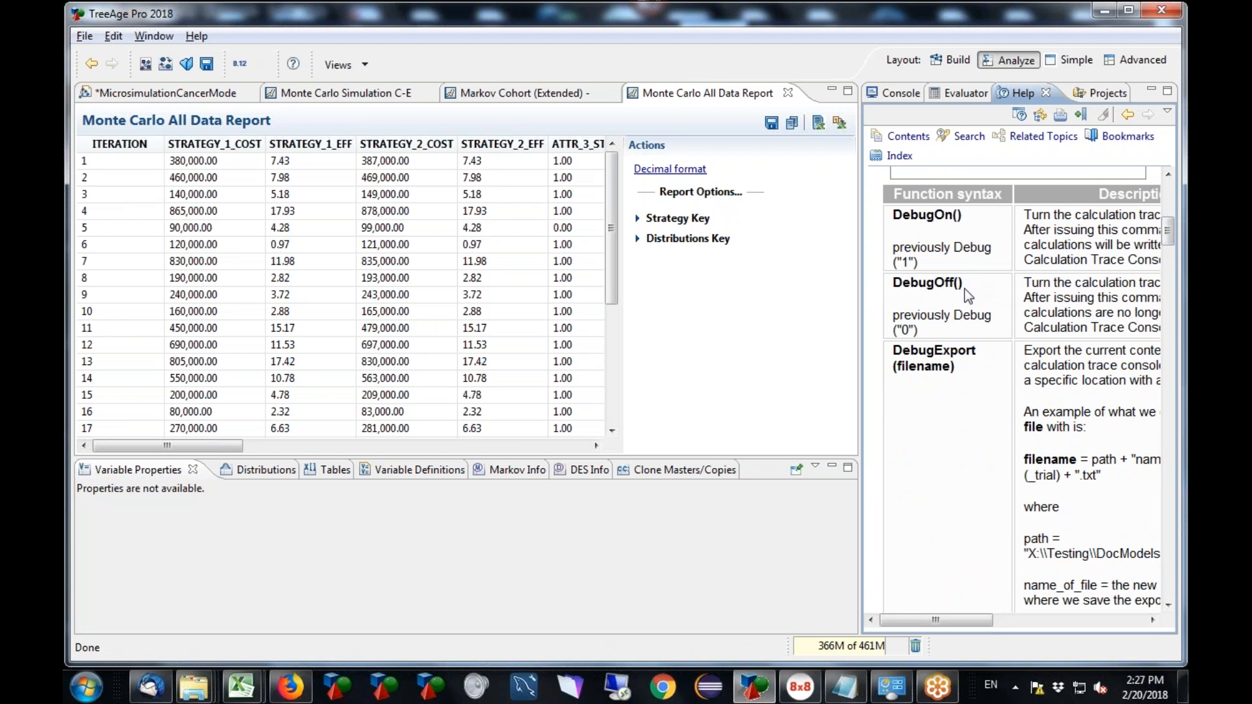
pyautogui.moveTo(1169, 239); pyautogui.dragTo(1169, 273)
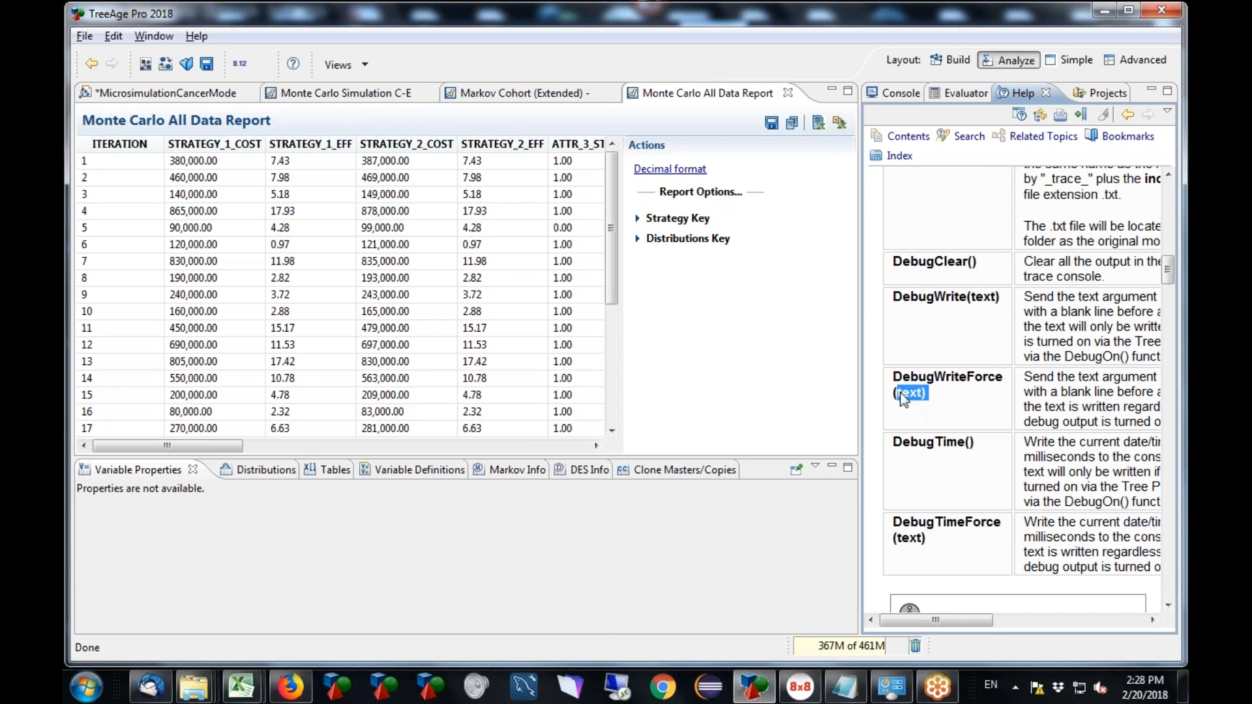
pyautogui.moveTo(901, 394); pyautogui.dragTo(896, 386)
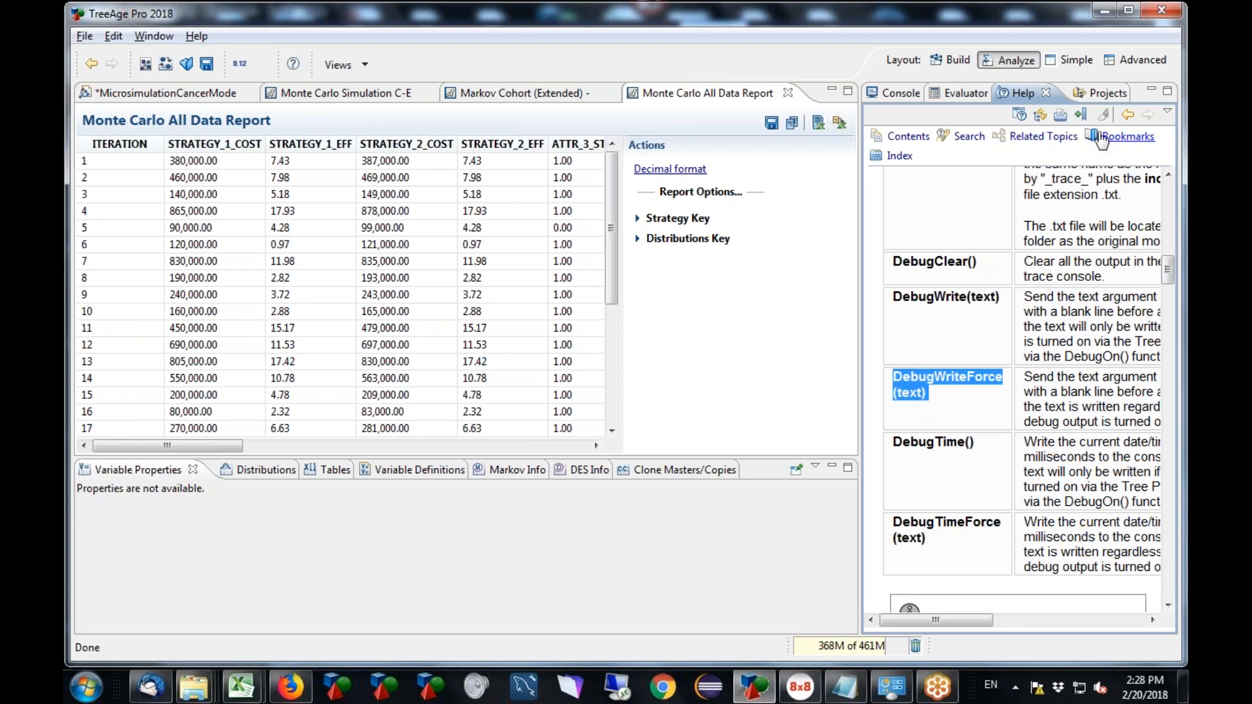
# Open the example model Parallel Trials - Queue - GlobalTracker.trex from the Healthcare examples
pyautogui.click(1101, 98)
pyautogui.moveTo(1169, 390); pyautogui.dragTo(1169, 487)
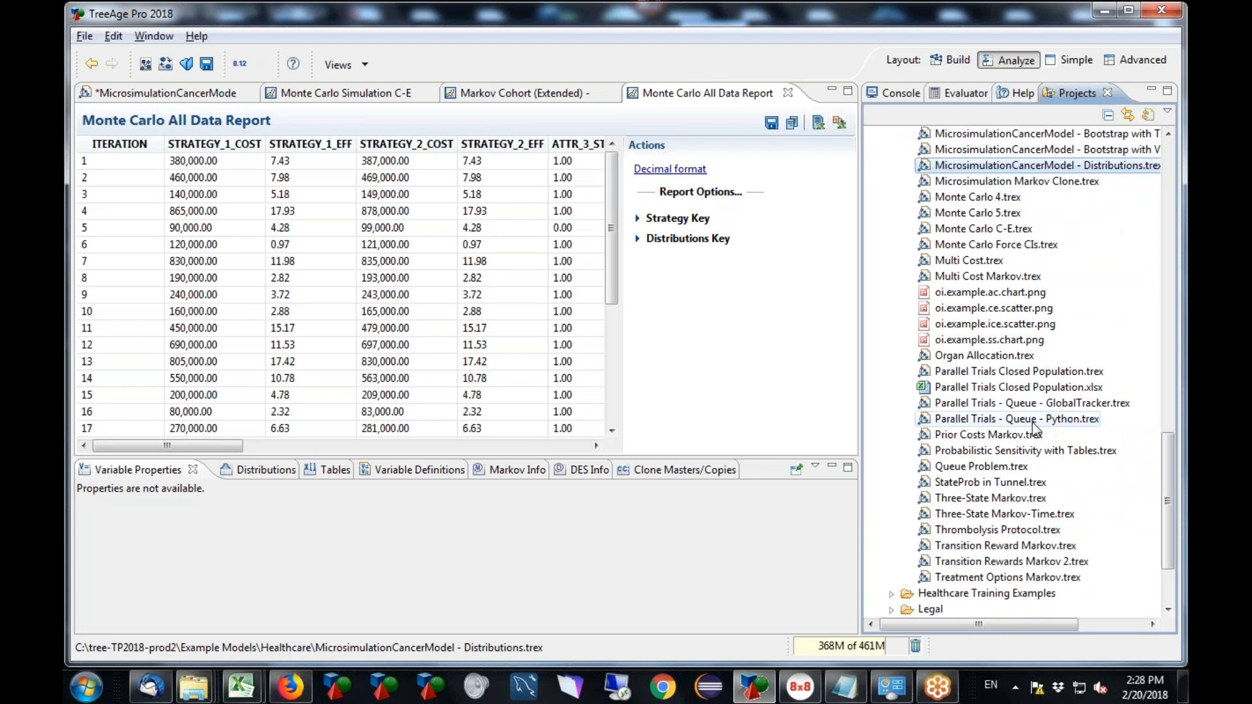
pyautogui.doubleClick(1057, 405)
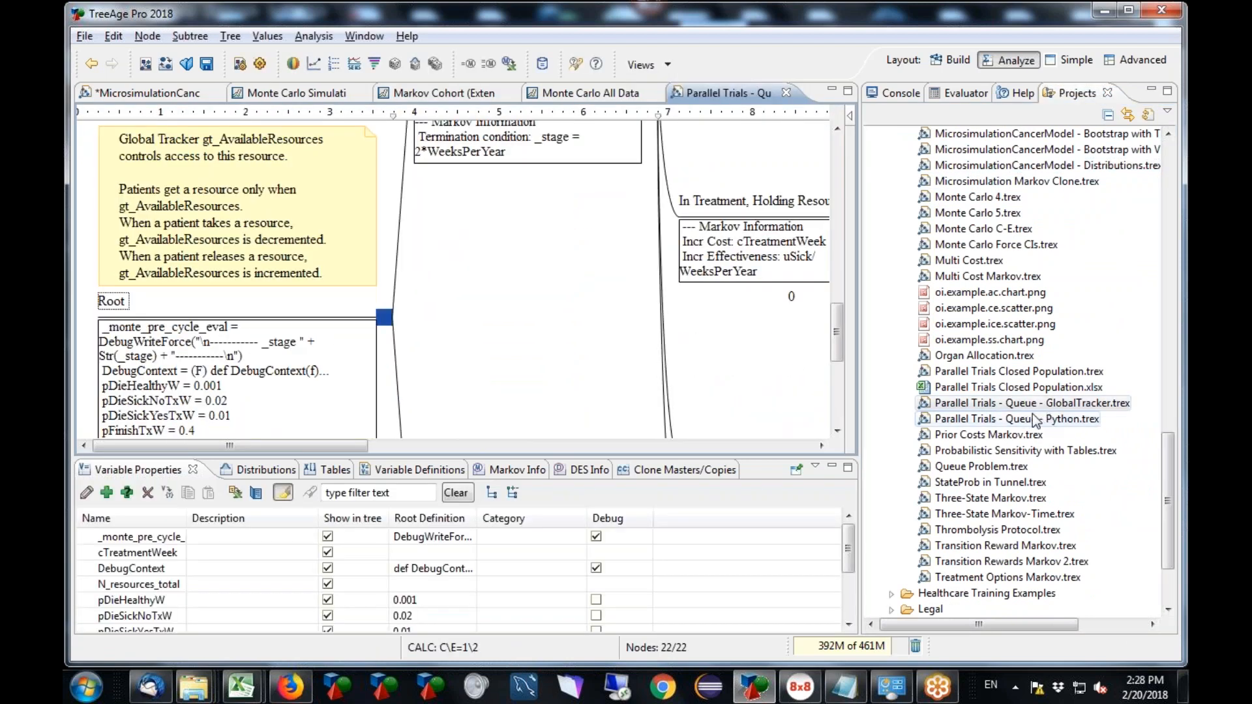
# Close all the other open documents, discarding the changes to MicrosimulationCancerModel - Distributions.trex
pyautogui.rightClick(724, 95)
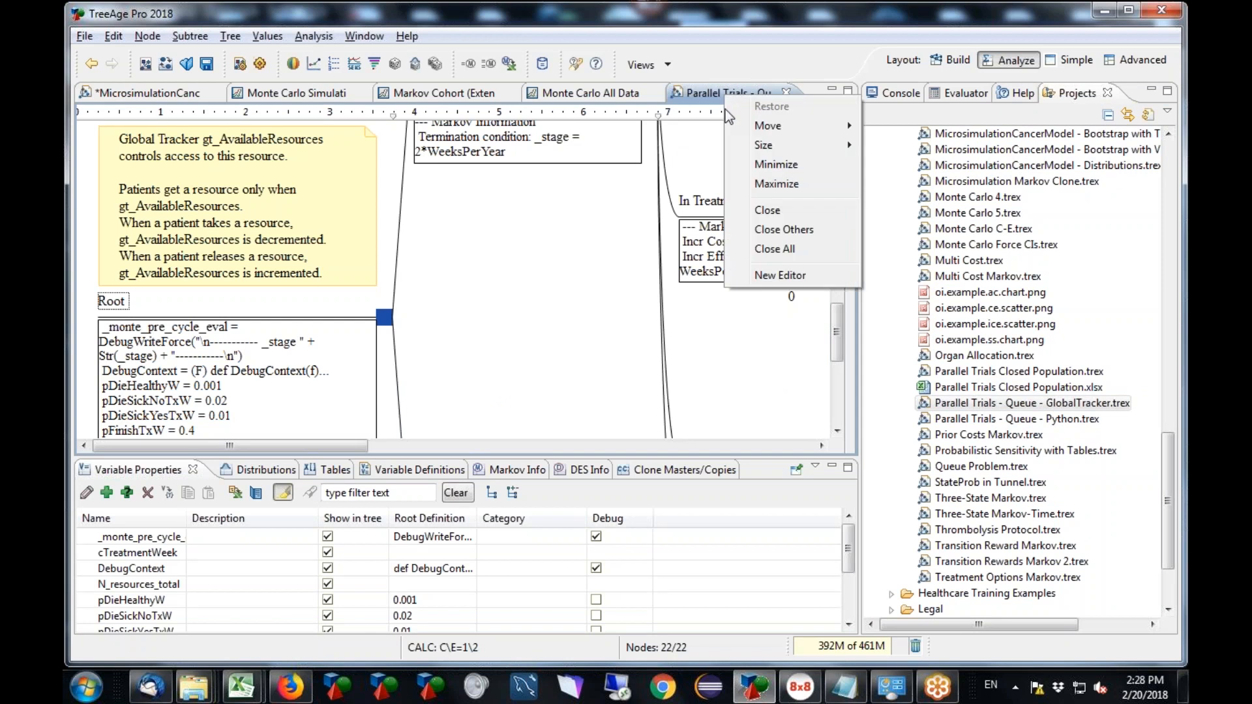
pyautogui.click(800, 231)
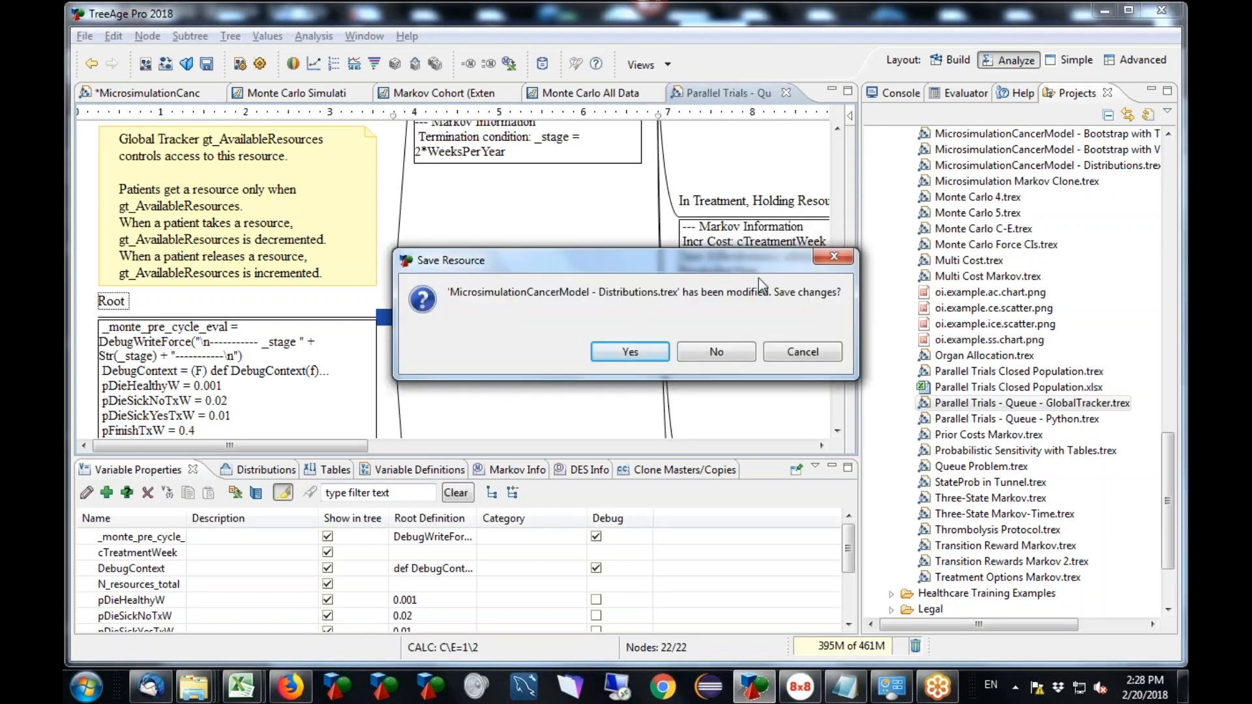
pyautogui.click(728, 355)
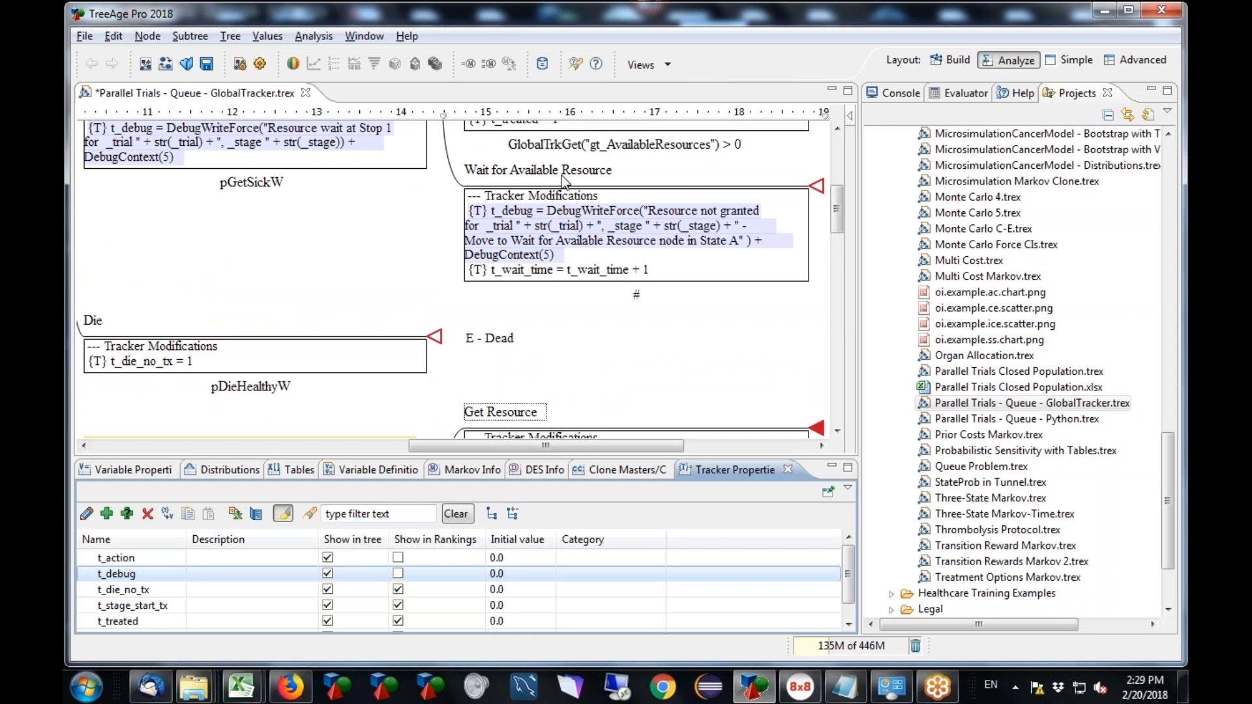
# Examine the t_debug tracker expressions with DebugWriteForce around the Get Sick, Need Treatment node
pyautogui.click(837, 129)
pyautogui.click(838, 130)
pyautogui.click(838, 129)
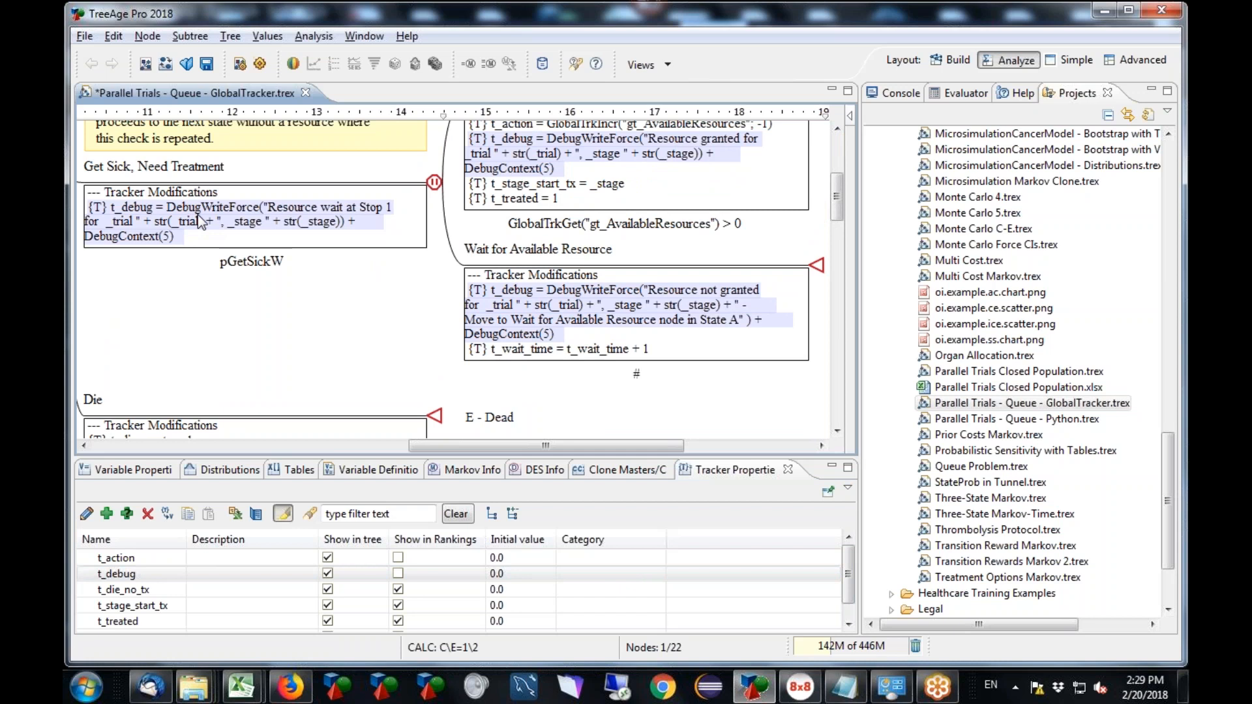
pyautogui.click(437, 186)
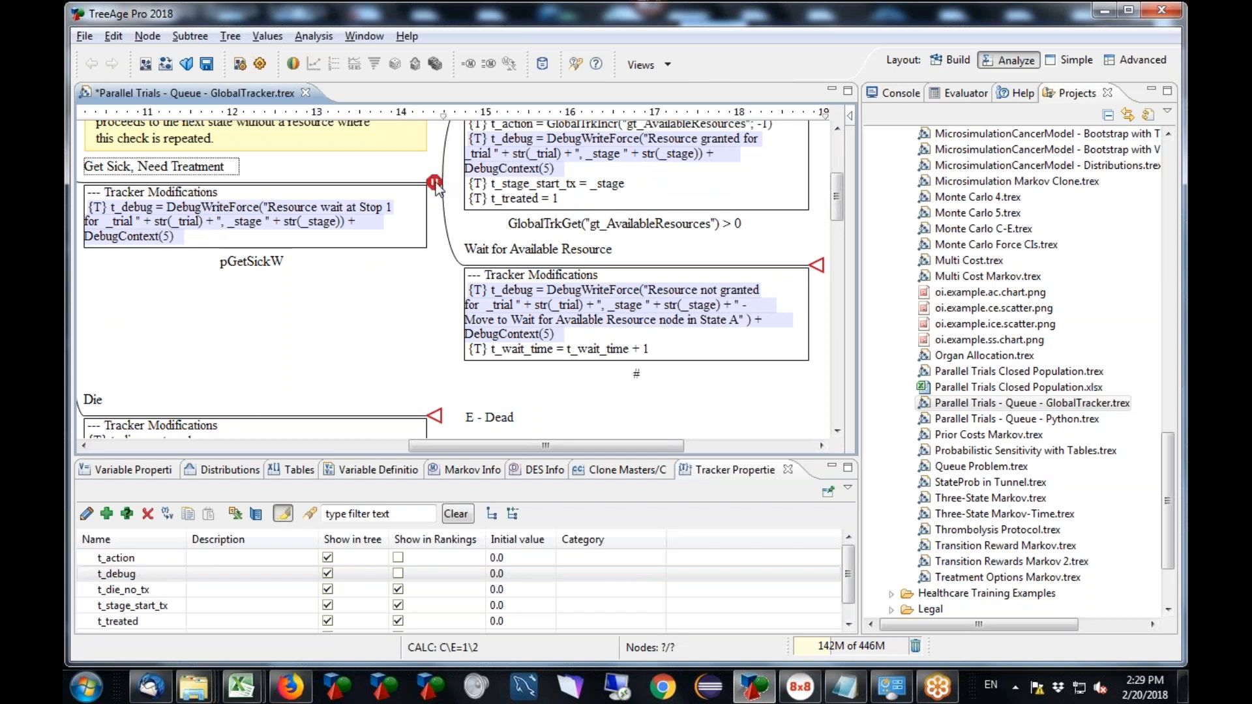
pyautogui.scroll(3, 439, 190)
pyautogui.click(436, 183)
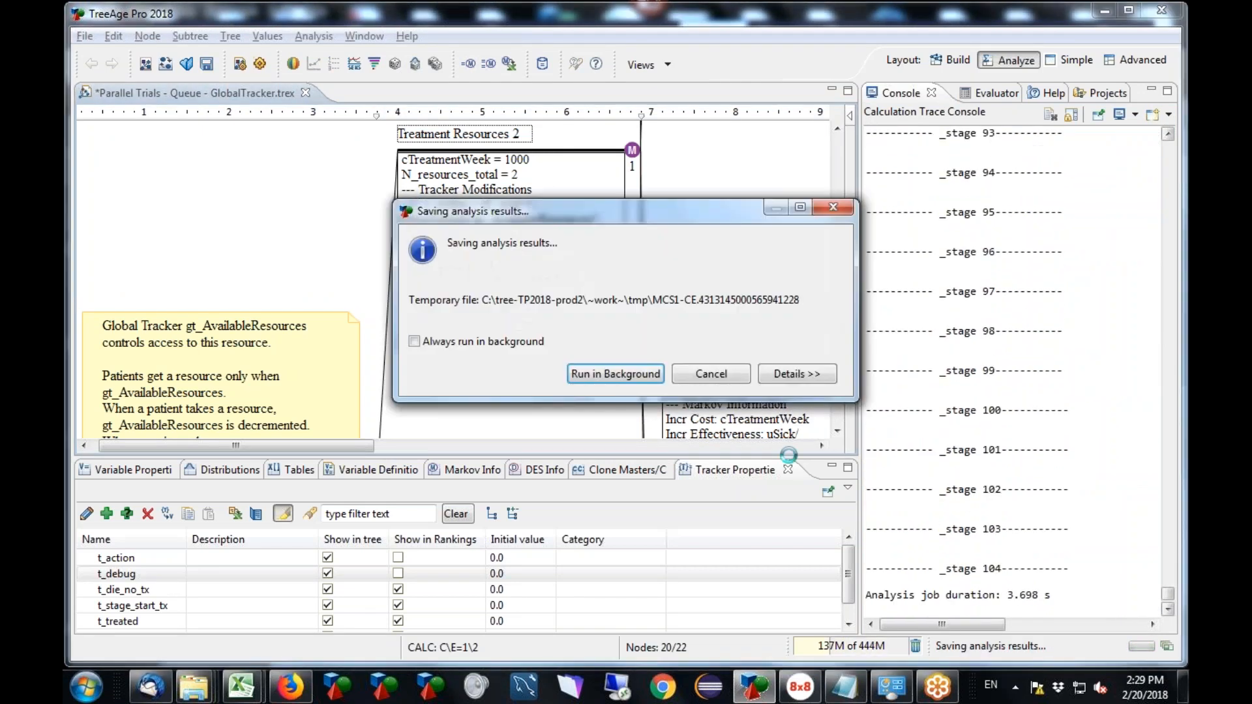
# Examine the start of the simulation trace, highlighting the stage 0 messages for resource waiting, resource granted and resource not granted
pyautogui.moveTo(1168, 592); pyautogui.dragTo(1179, 137)
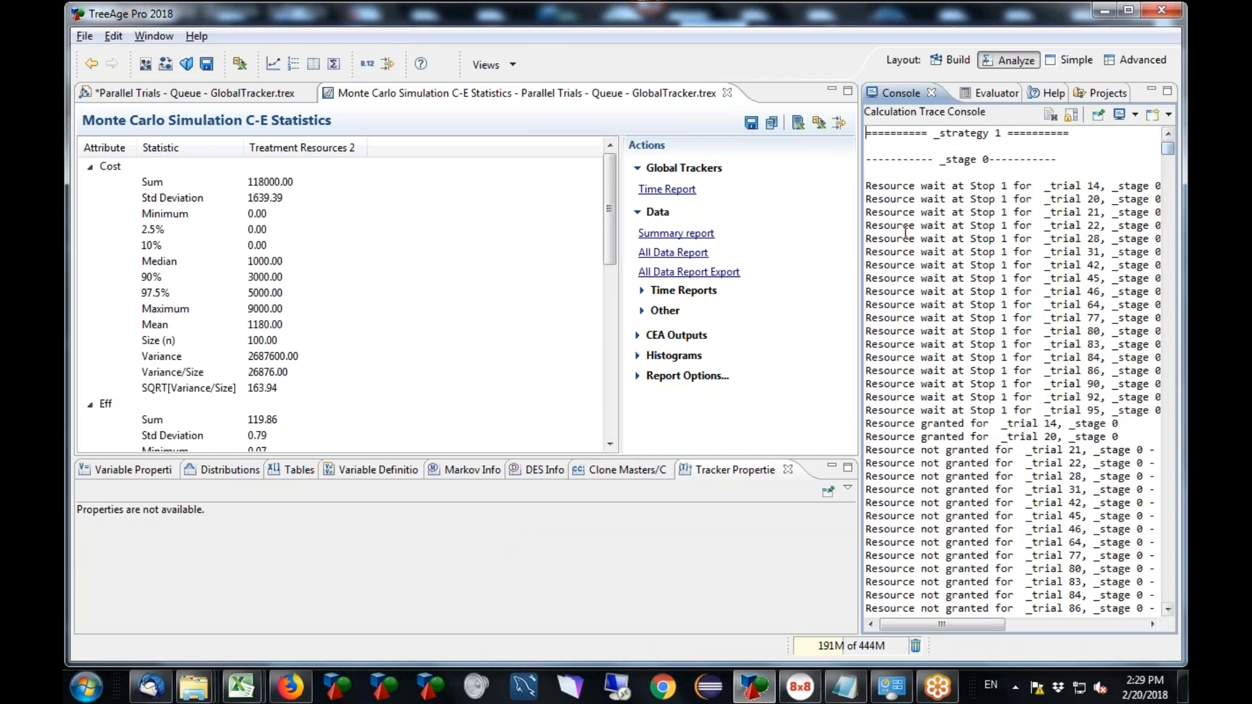
pyautogui.click(913, 187)
pyautogui.moveTo(921, 194)
pyautogui.mouseDown()
pyautogui.moveTo(1021, 293)
pyautogui.moveTo(1047, 411)
pyautogui.mouseUp()
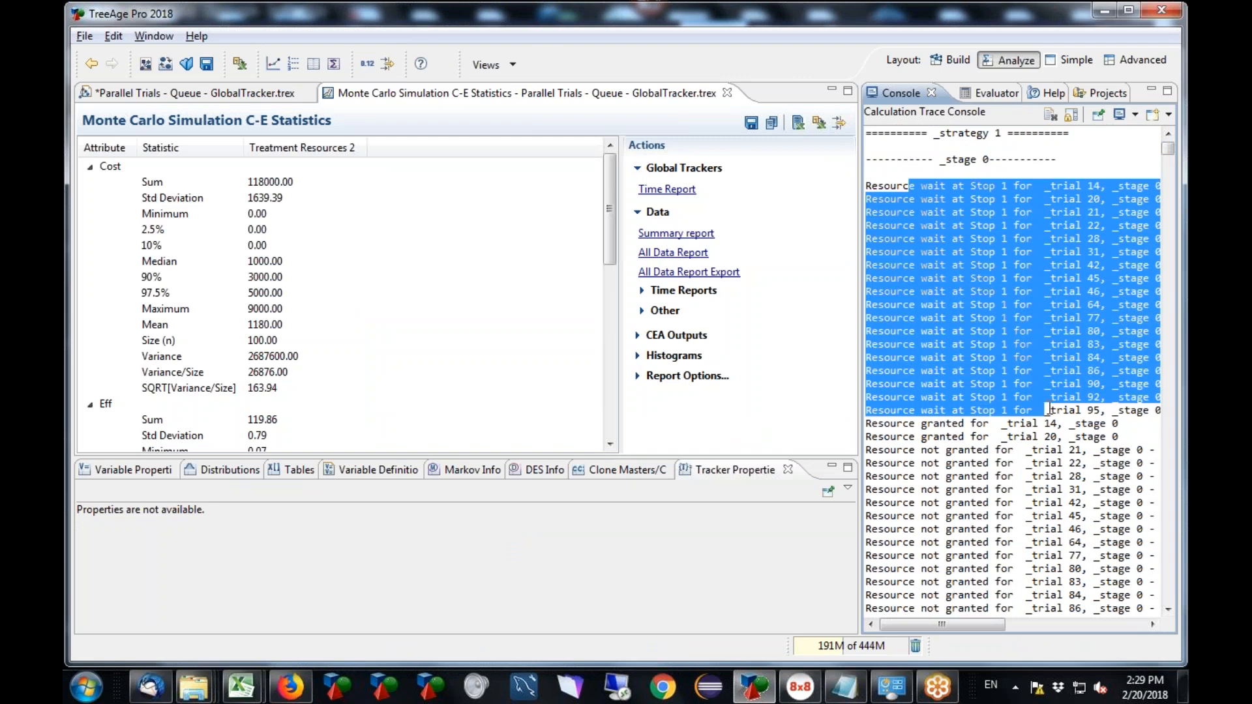
pyautogui.moveTo(909, 424); pyautogui.dragTo(1058, 439)
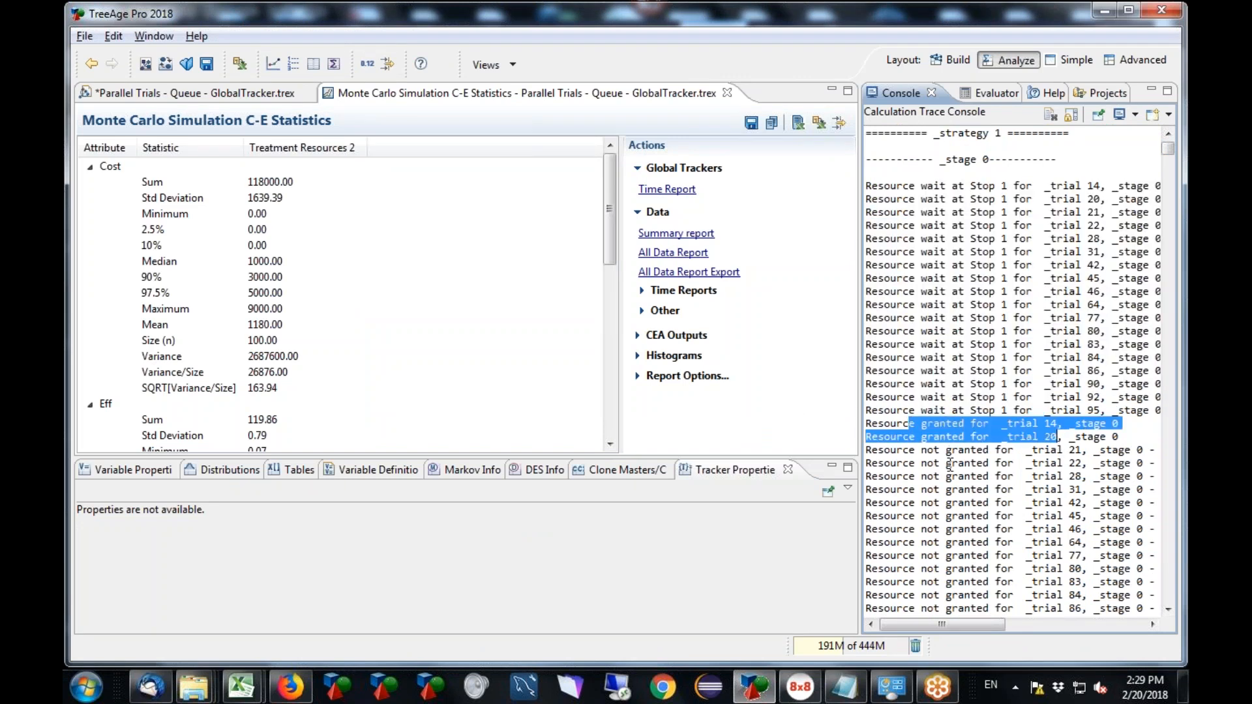
pyautogui.moveTo(952, 450); pyautogui.dragTo(1083, 609)
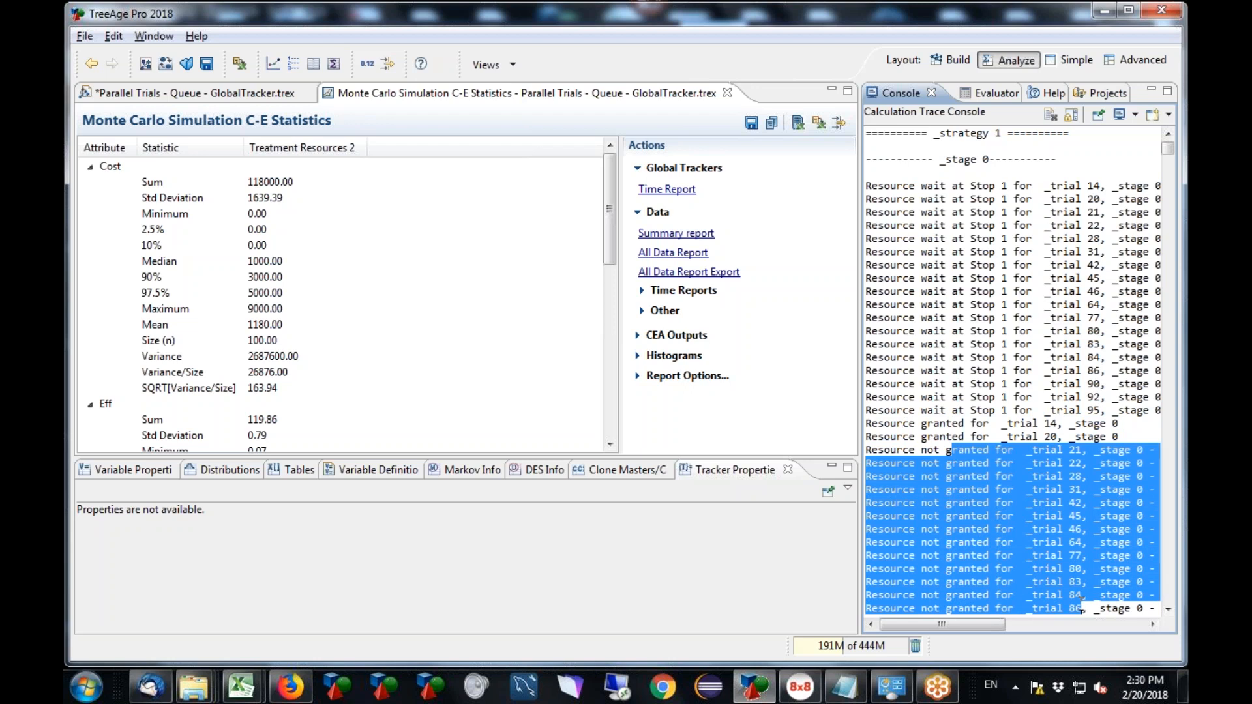
# Return to the queue model and go from Treatment Resources 2 through the Healthy state to its Stay Healthy branch
pyautogui.click(261, 96)
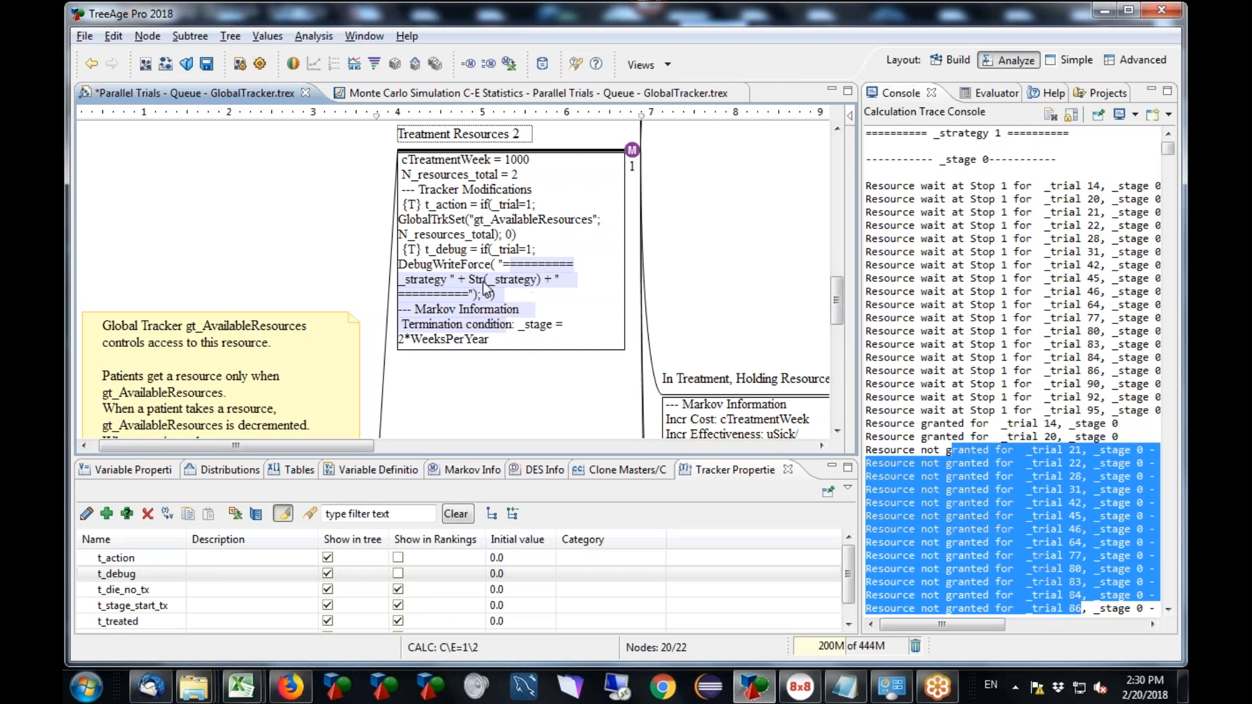
pyautogui.click(633, 151)
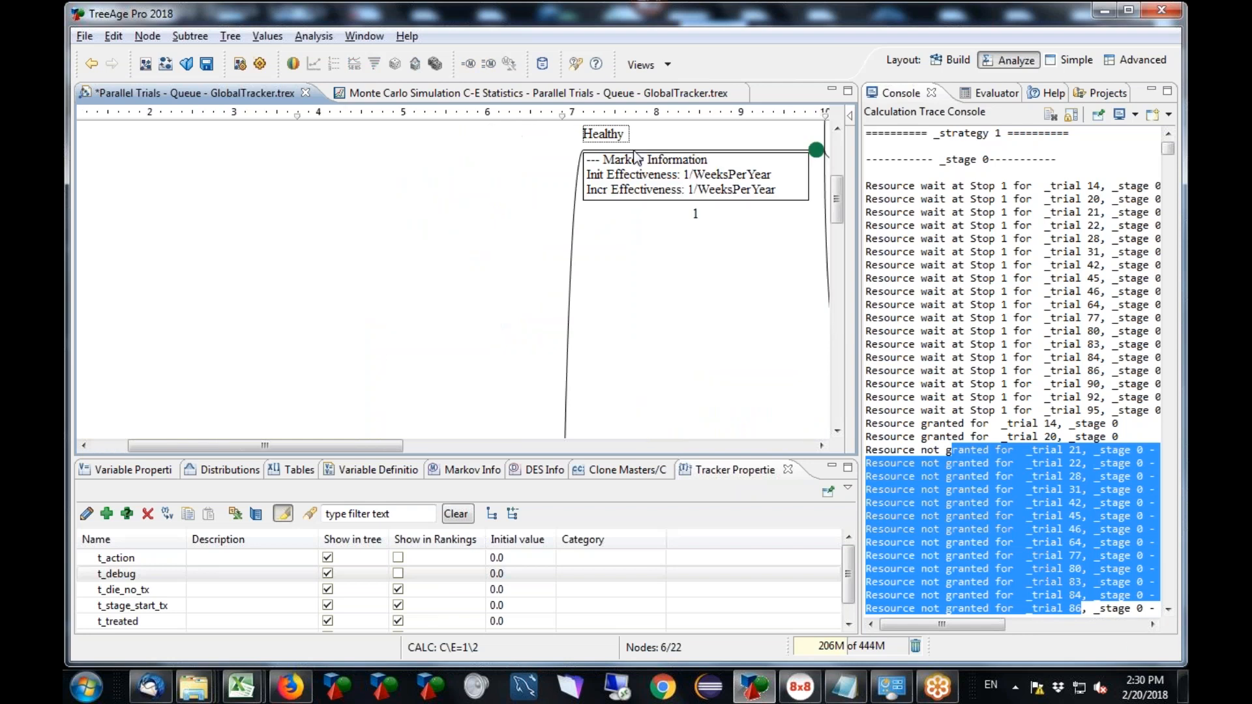
pyautogui.press('Right')
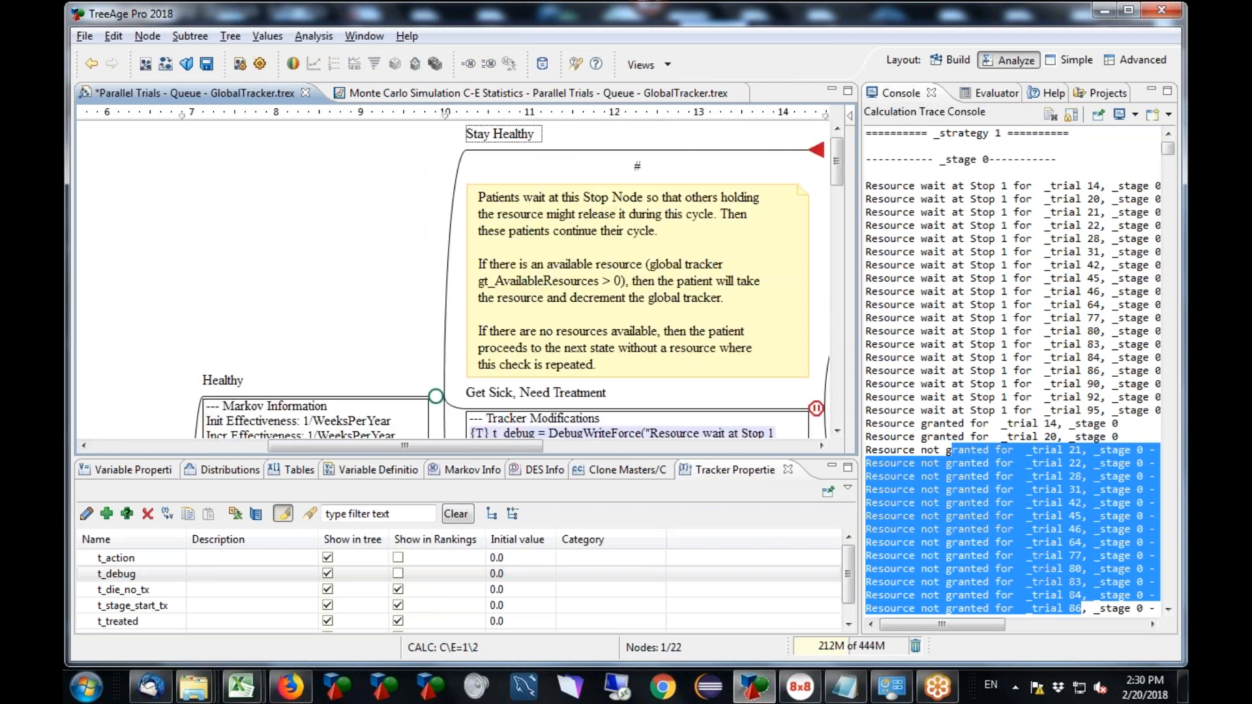
# Append "+ Debug" to the pGetSickW probability expression under the Get Sick, Need Treatment node
pyautogui.click(838, 431)
pyautogui.click(837, 431)
pyautogui.click(837, 431)
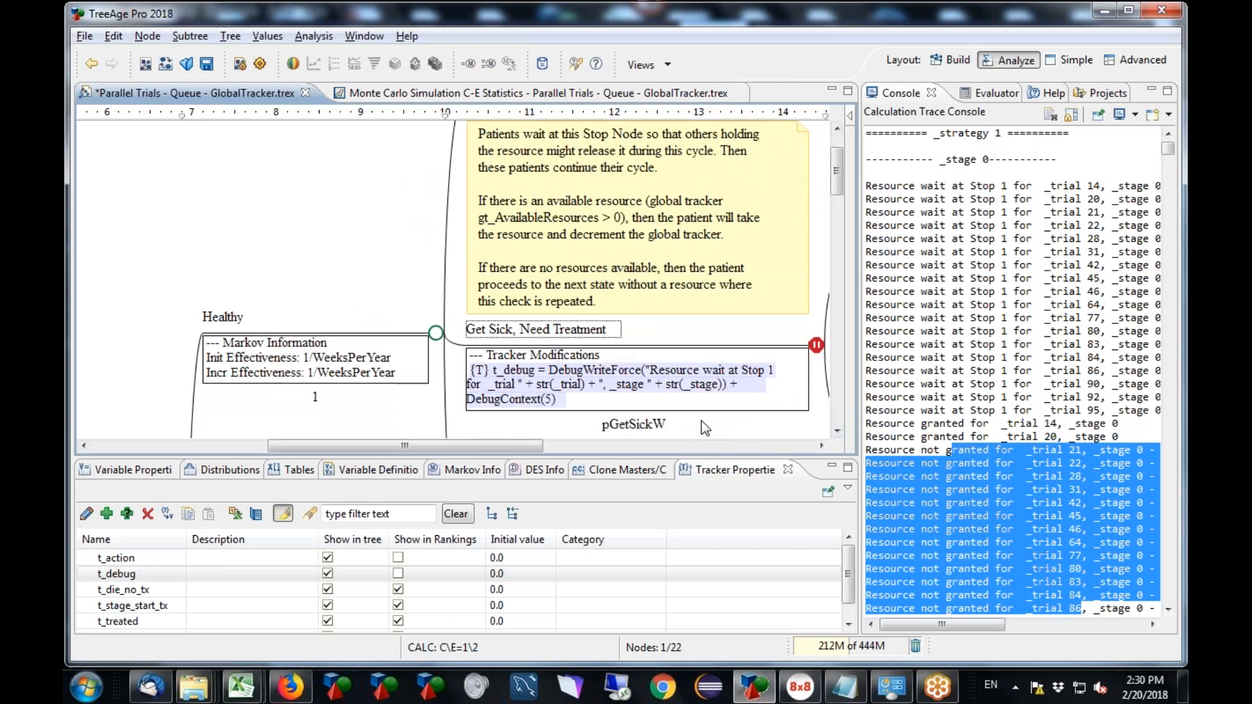
pyautogui.click(679, 428)
pyautogui.click(679, 428)
pyautogui.write('+ Debug')
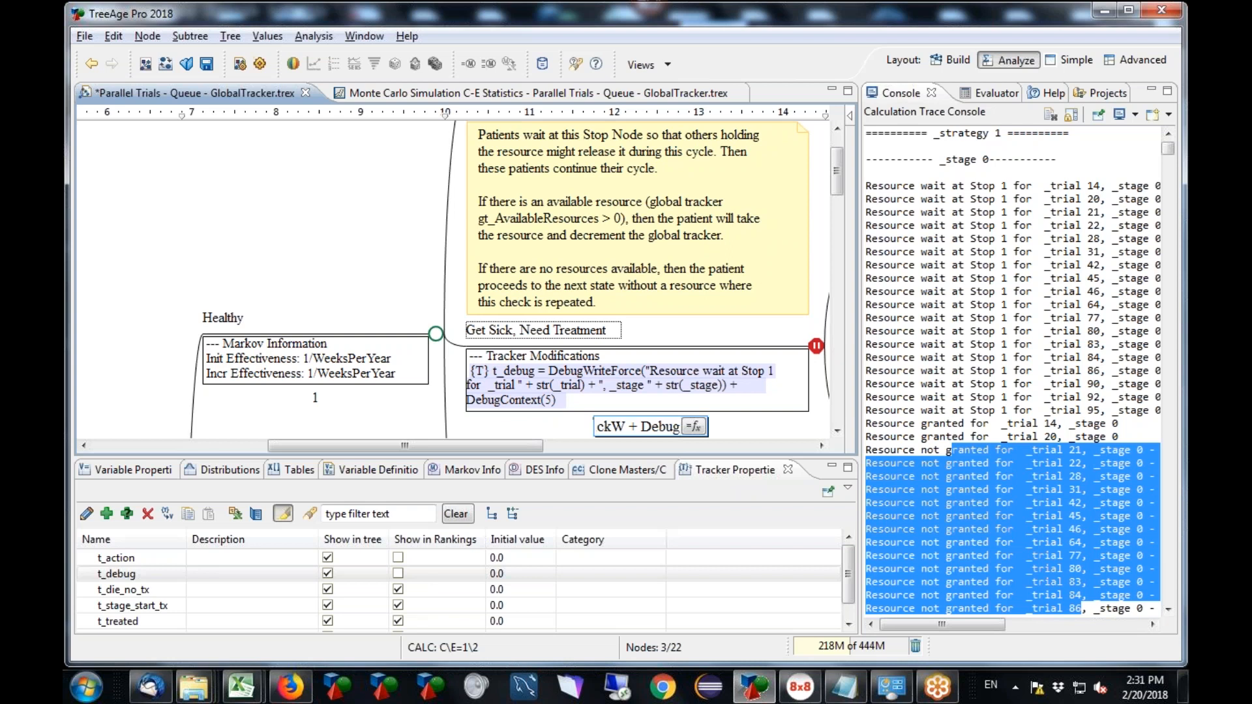
pyautogui.click(774, 424)
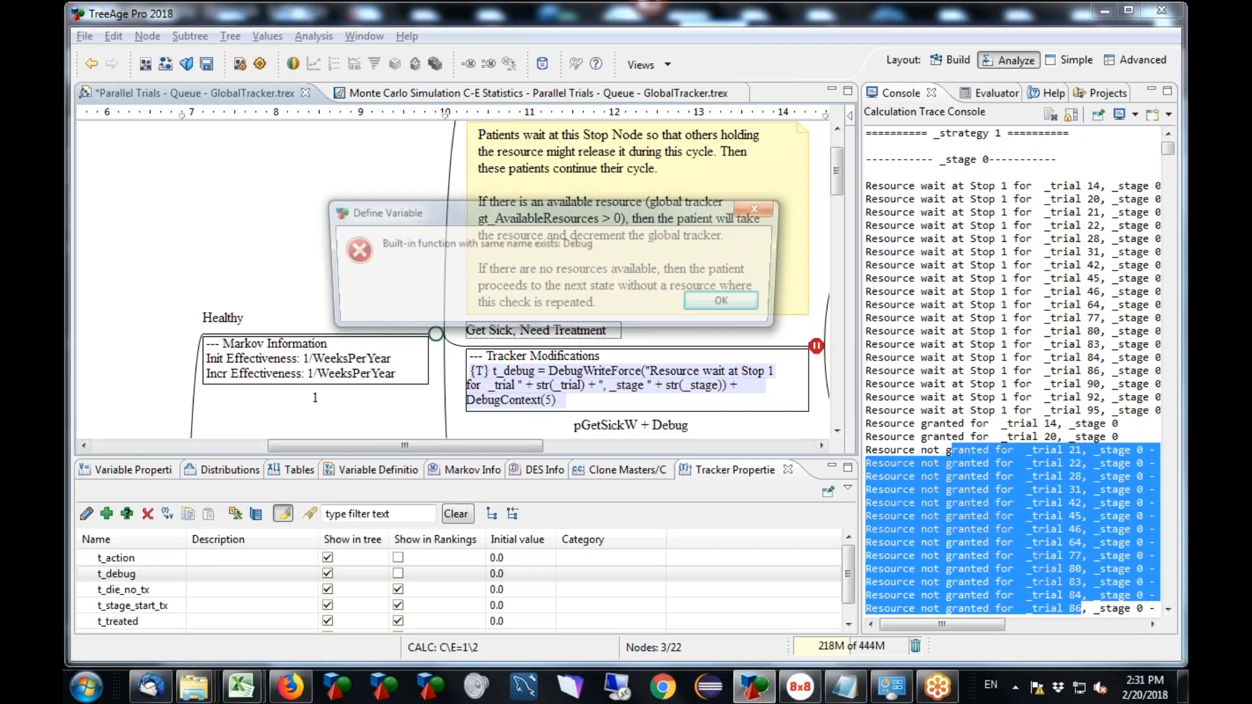
pyautogui.click(756, 309)
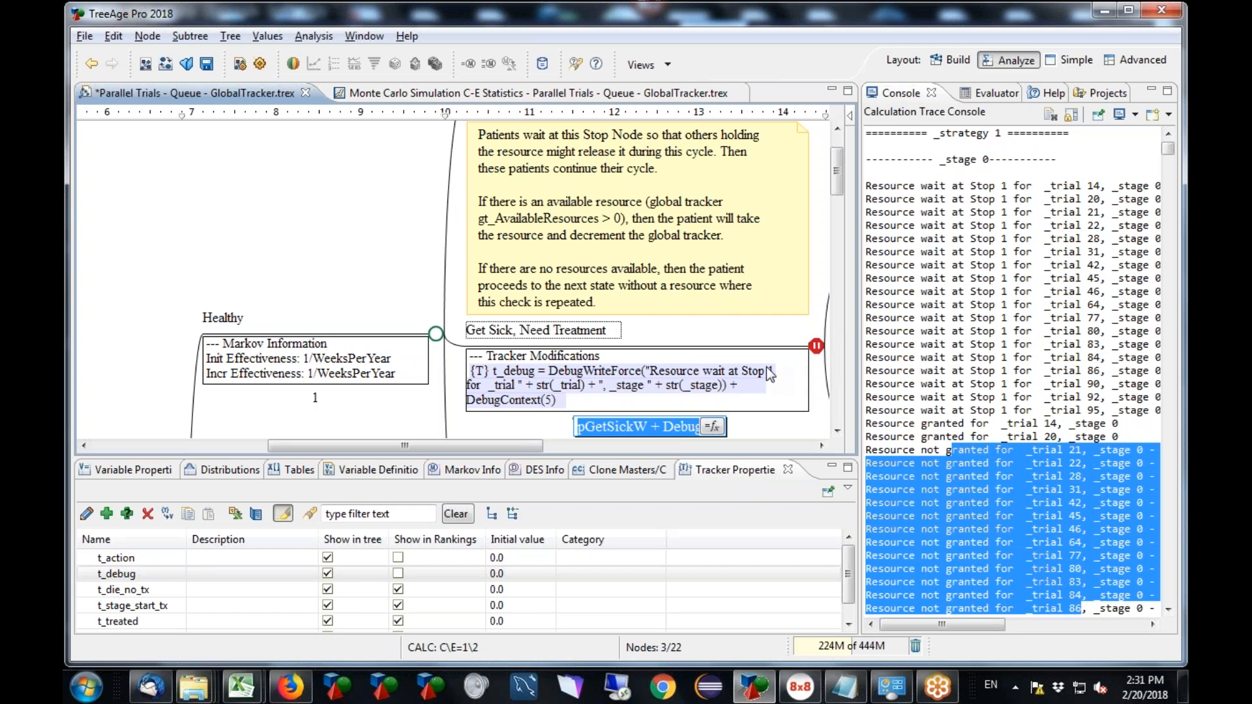
pyautogui.click(883, 585)
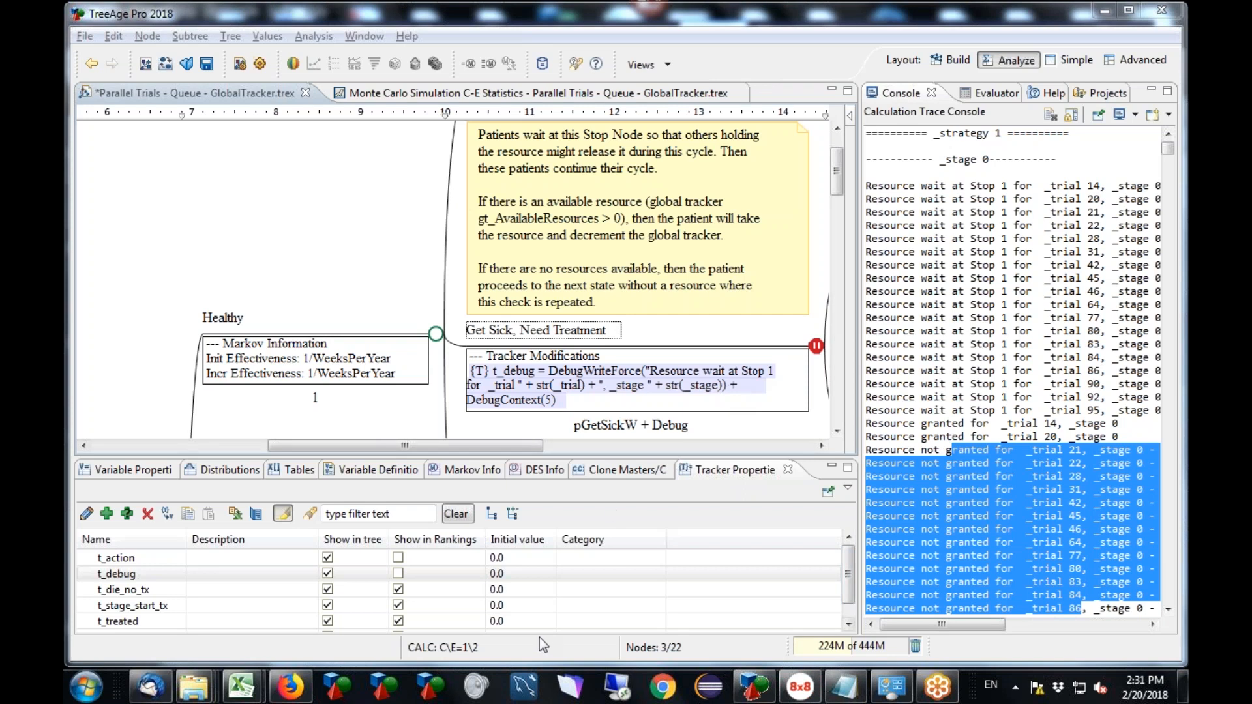
# Switch to Firefox and review the course, location, date and time options in the TreeAge Pro webinar registration form
pyautogui.click(290, 687)
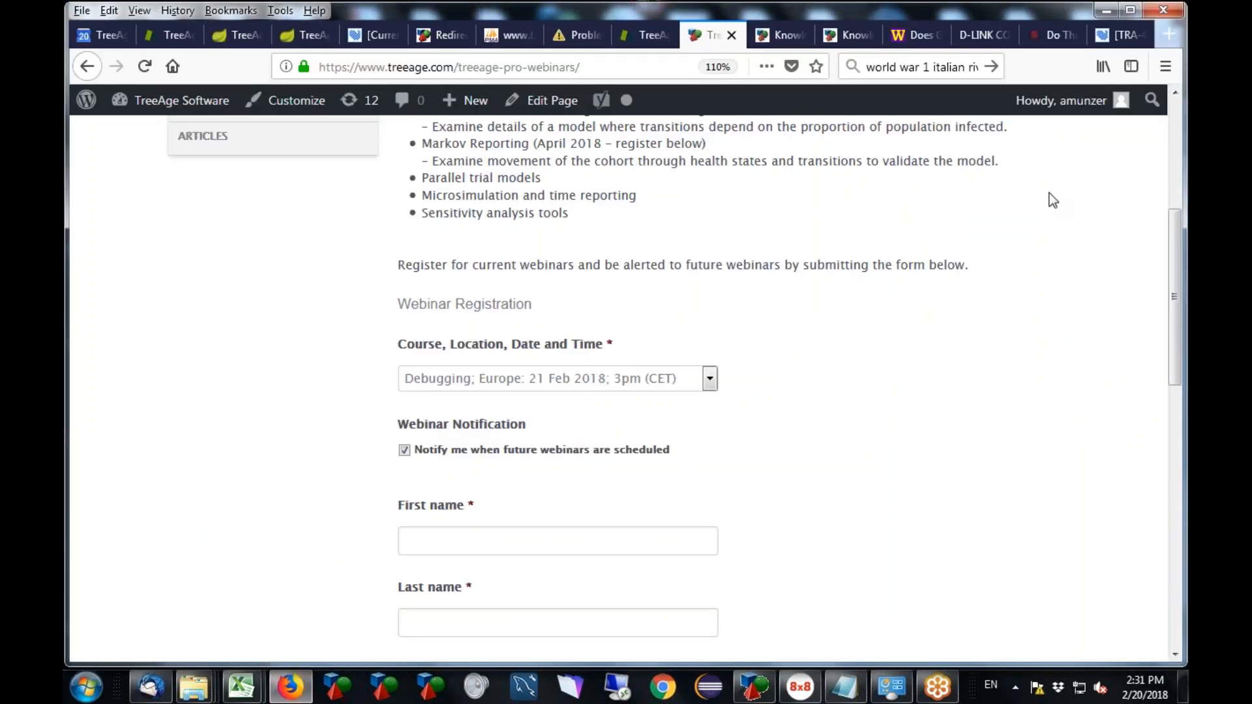
pyautogui.click(711, 384)
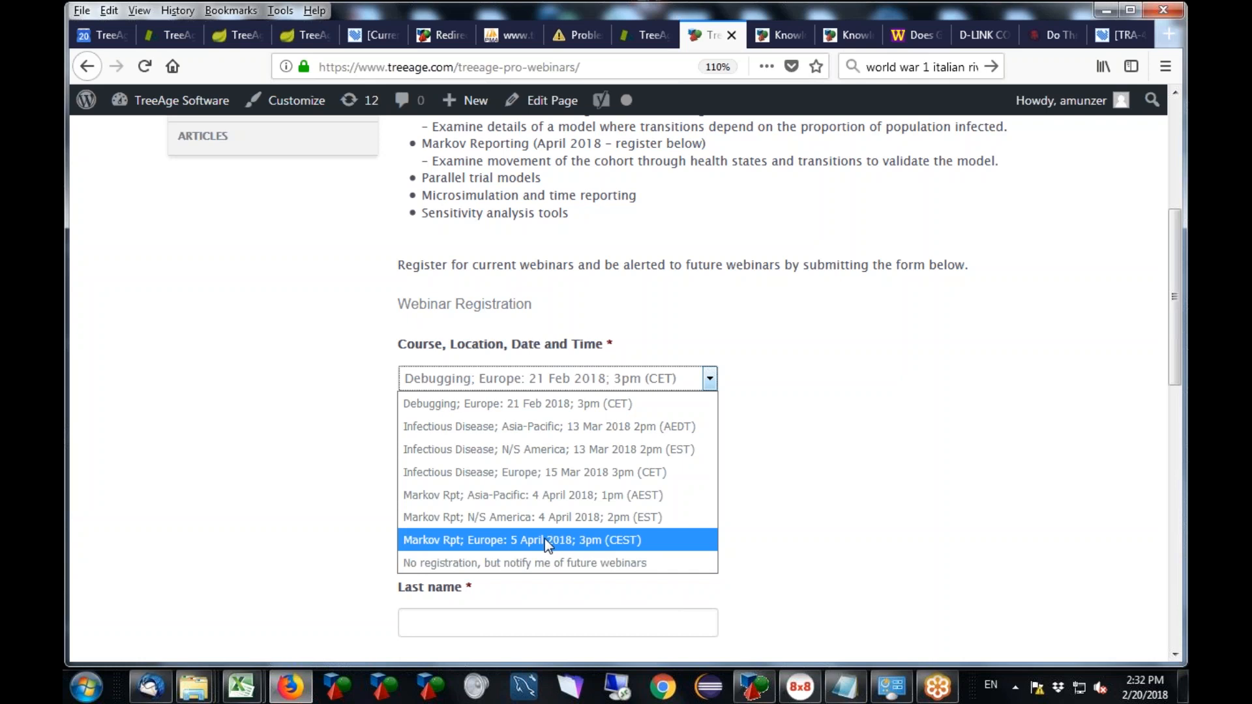
pyautogui.click(770, 347)
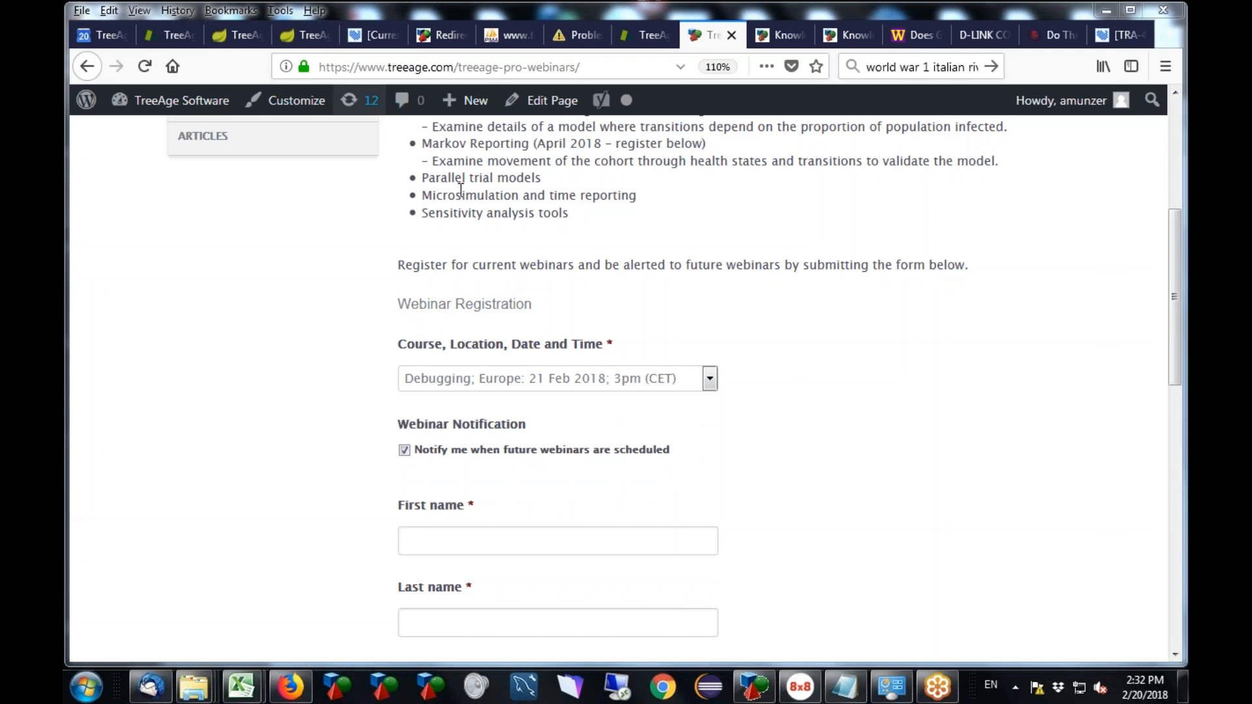
# Open the Public Training Calendar on the TreeAge website and look through the upcoming courses down to the Boston sessions
pyautogui.scroll(3, 1177, 263)
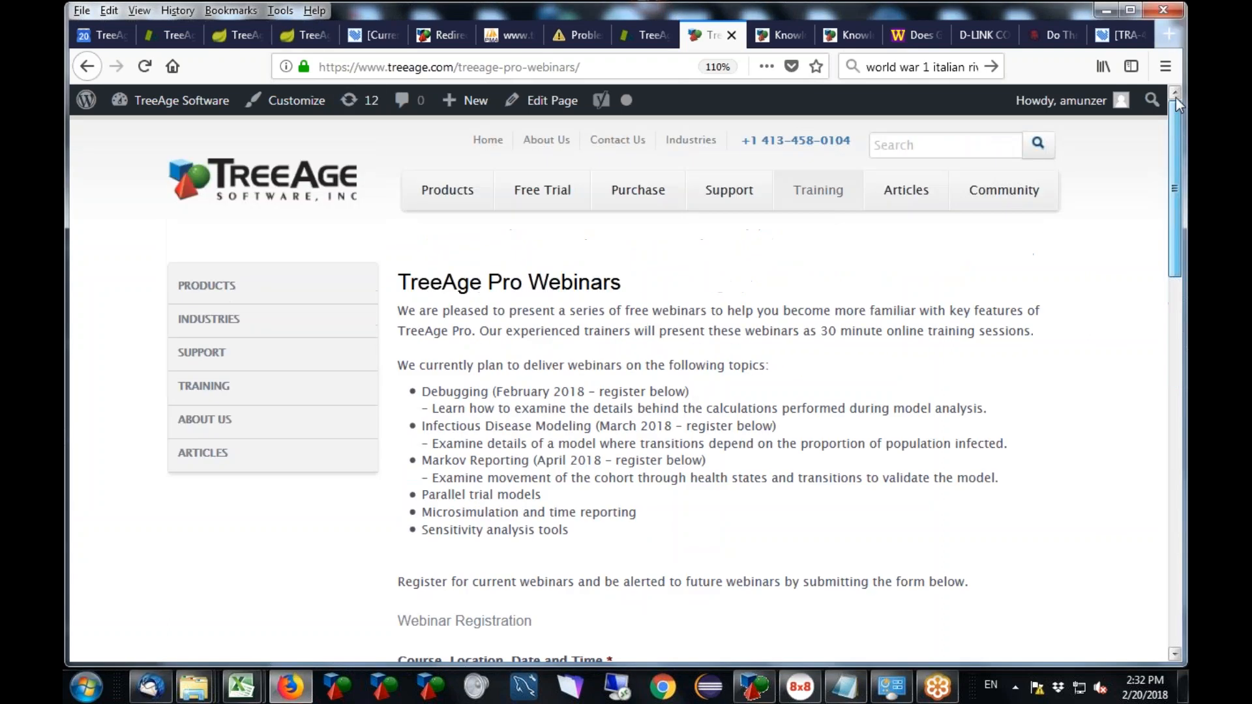
pyautogui.moveTo(820, 192)
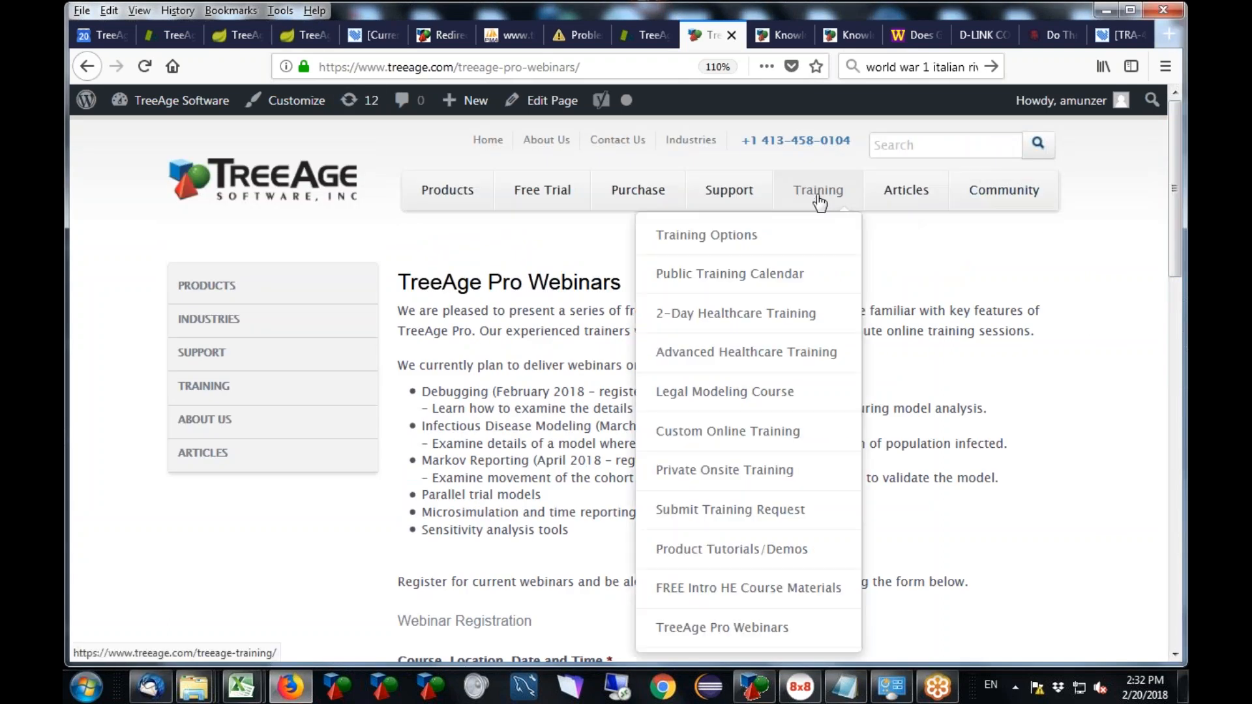
pyautogui.click(750, 275)
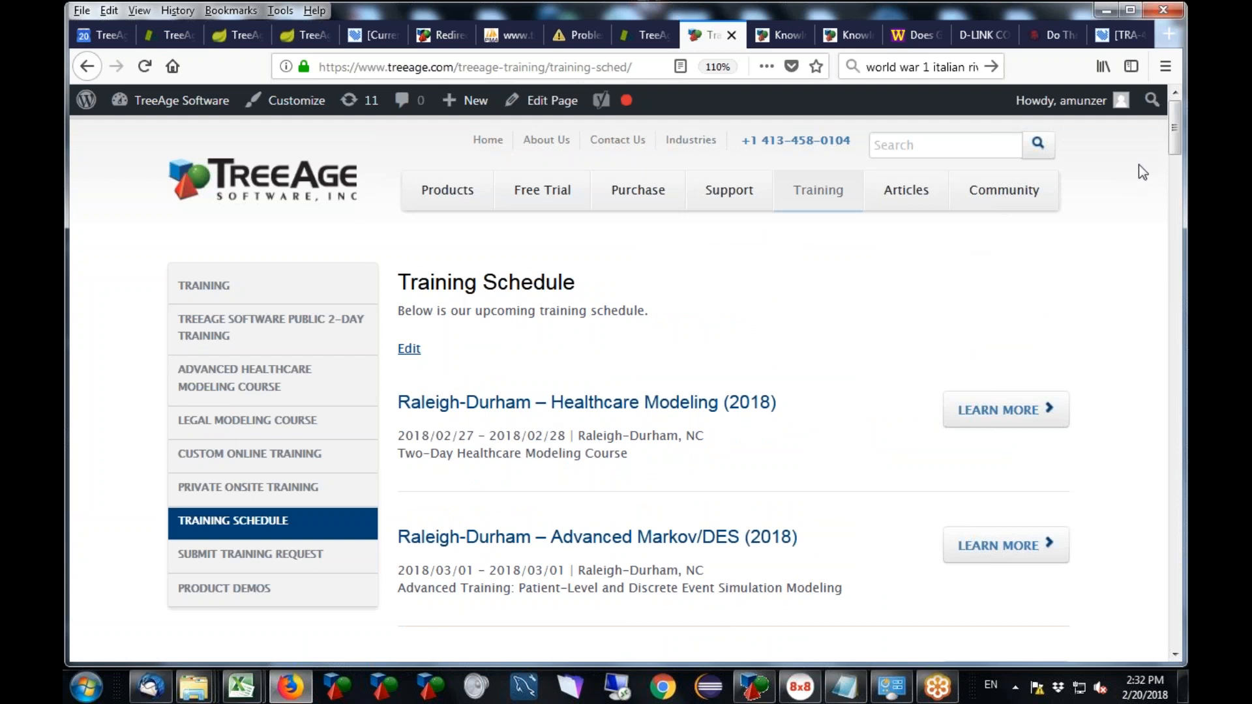
pyautogui.moveTo(1172, 140)
pyautogui.mouseDown()
pyautogui.moveTo(1174, 286)
pyautogui.moveTo(1173, 259)
pyautogui.mouseUp()
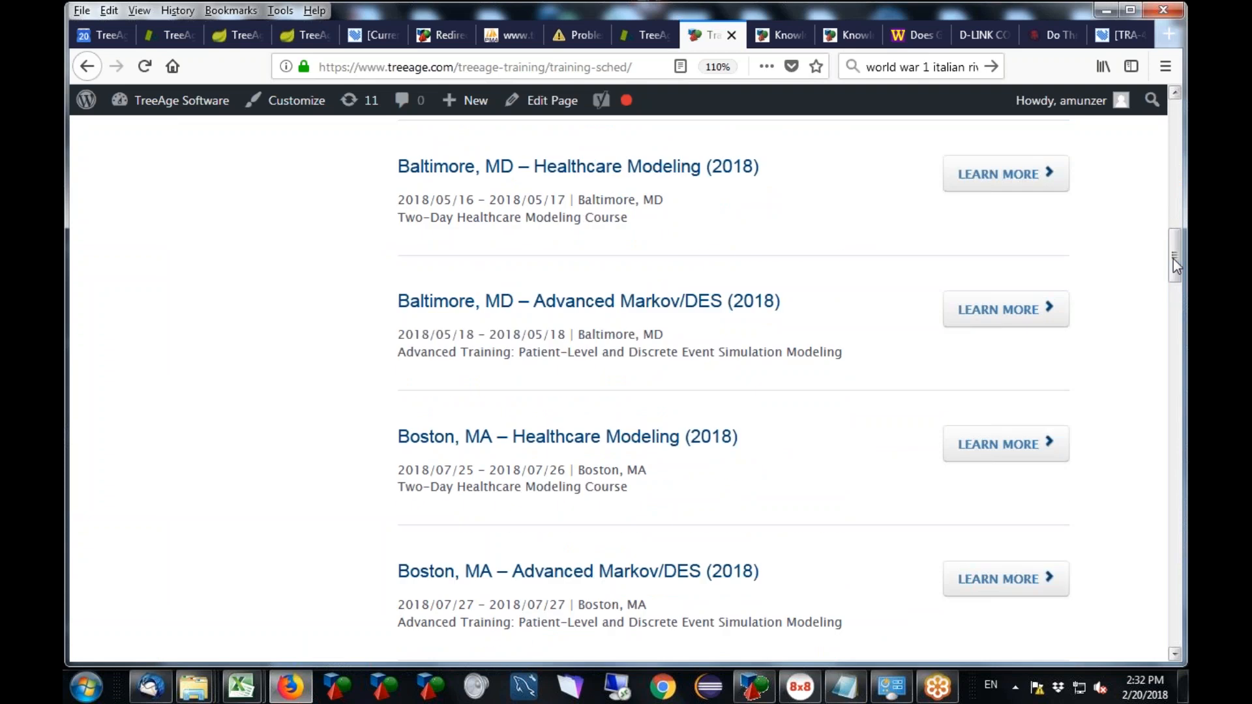